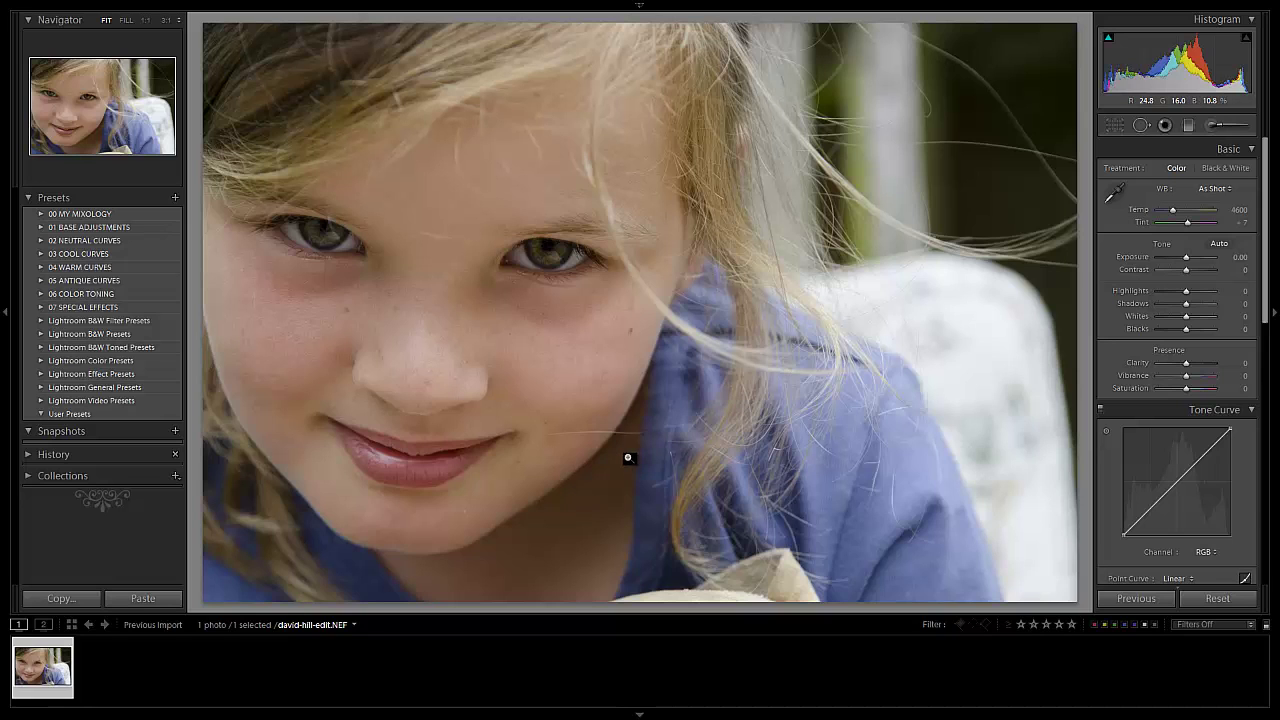
Step: Preview the thirds, golden-ratio, diagonal and triangle crop guides, leaving the crop unchanged
key(r)
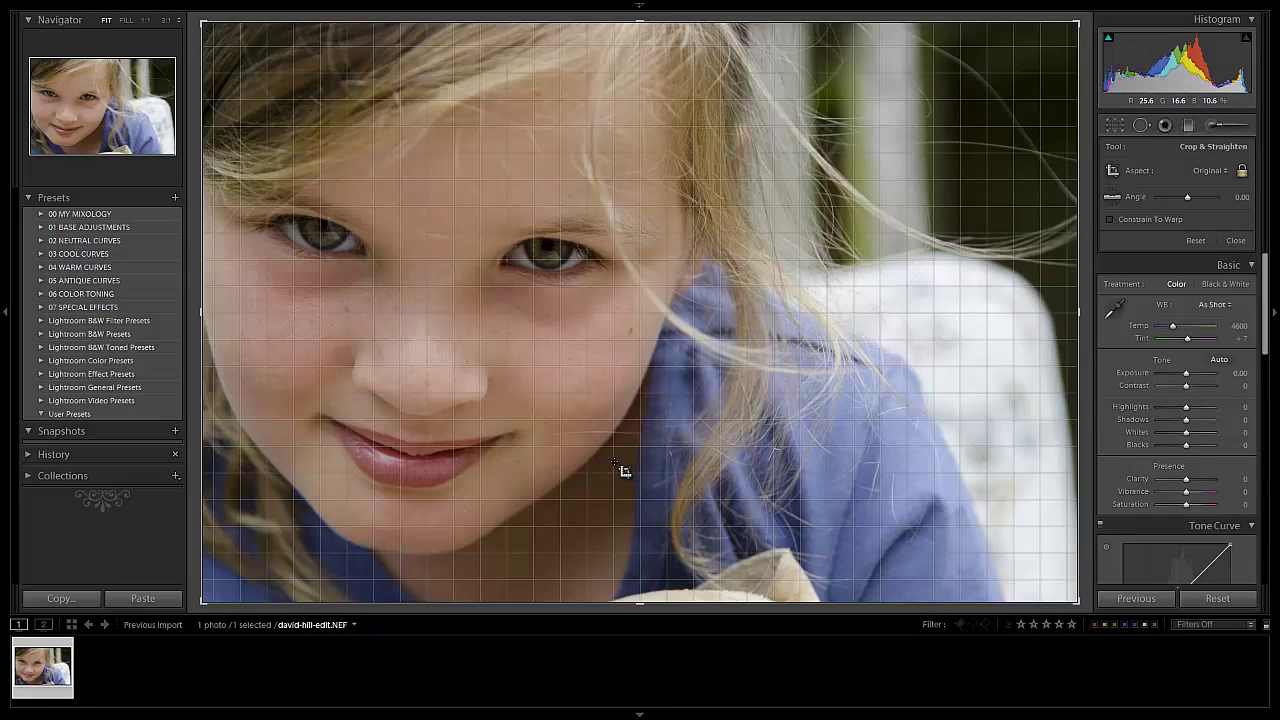
key(o)
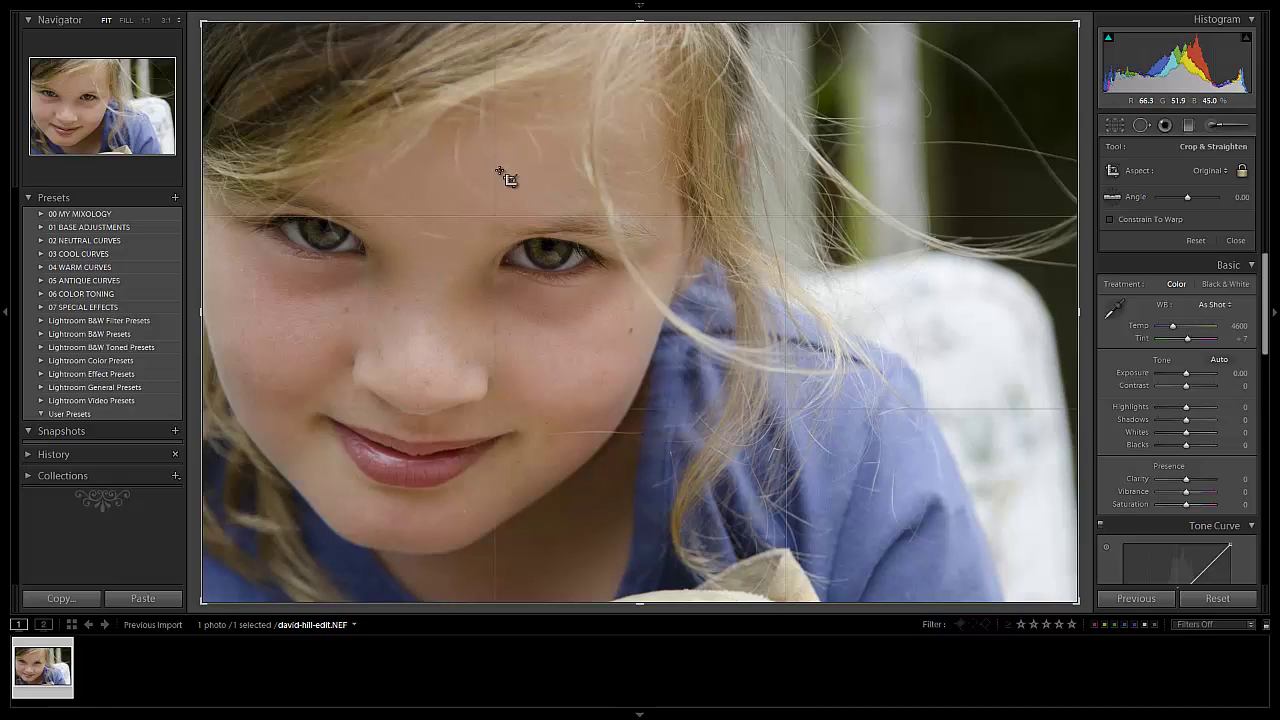
key(o)
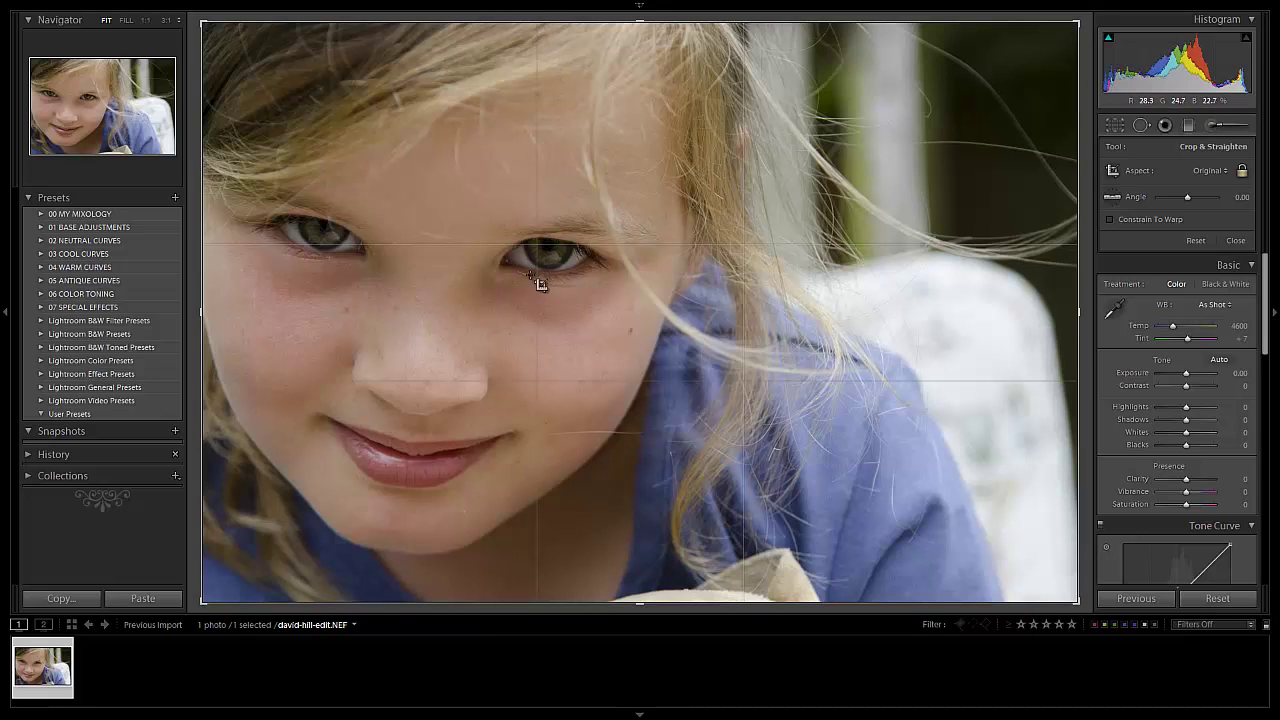
key(o)
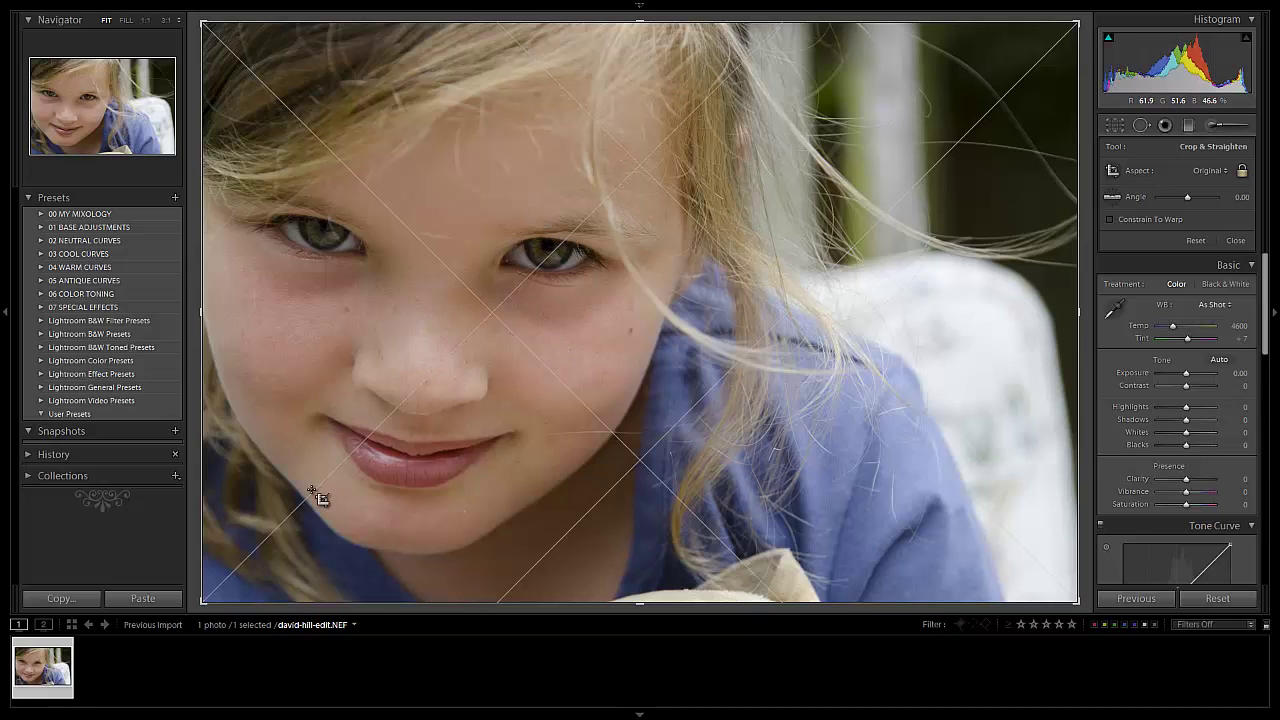
key(o)
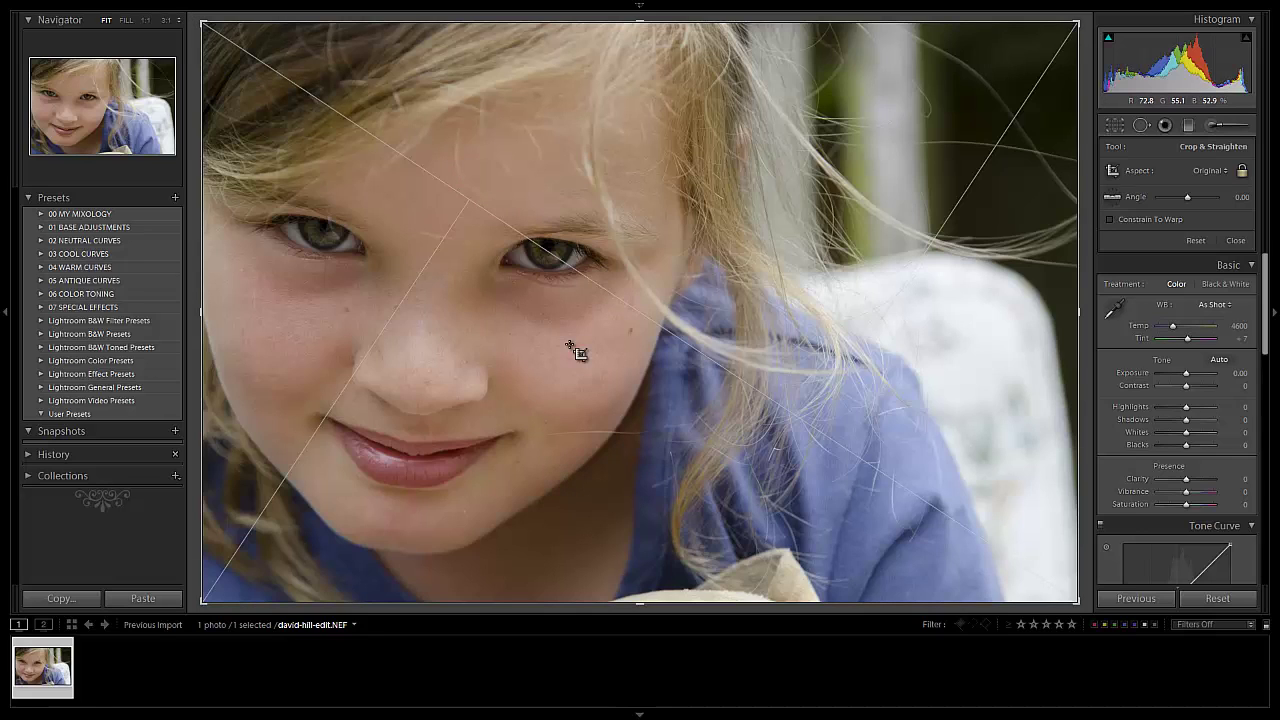
key(r)
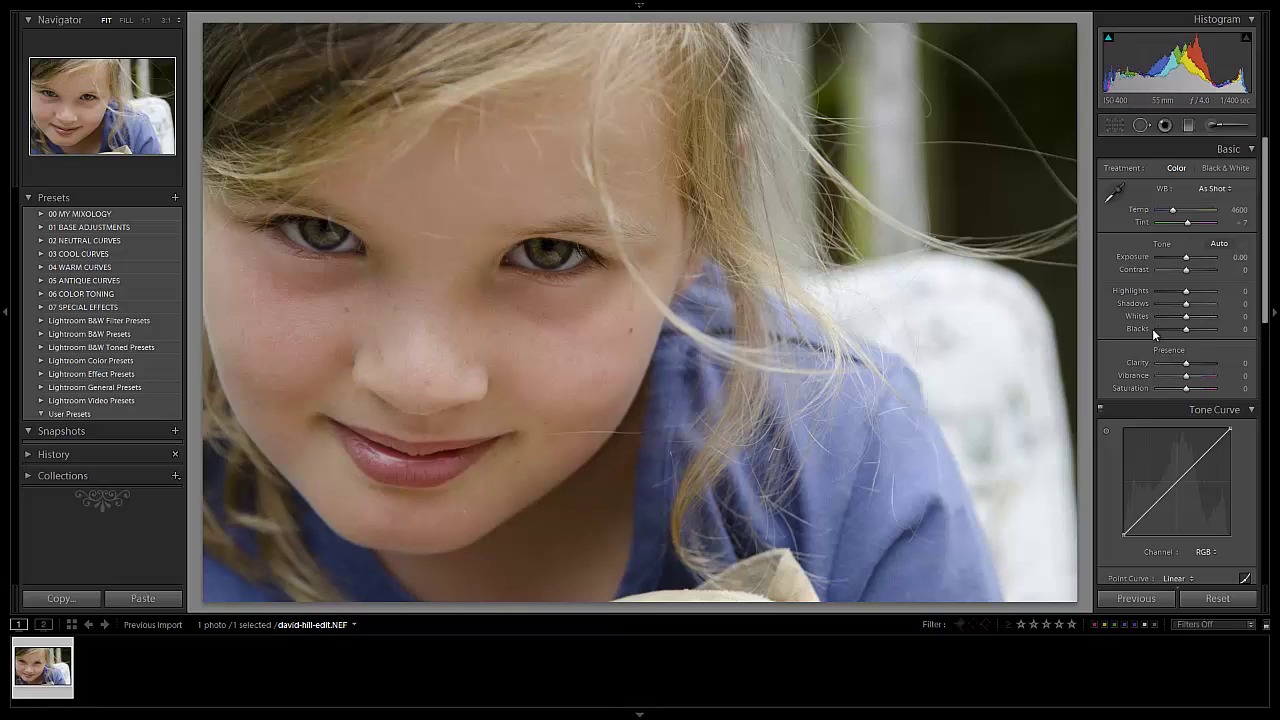
Step: Reset the photo with the 00 Standard Import (RESET) preset
click(39, 214)
click(100, 227)
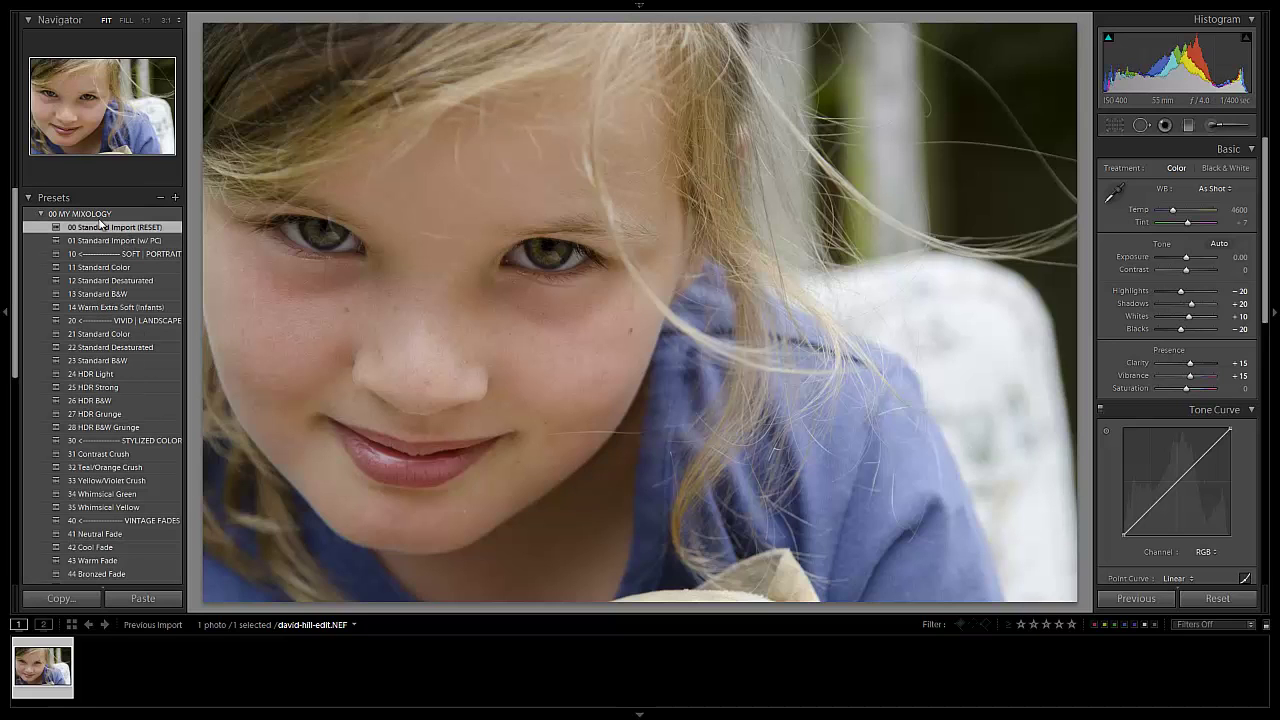
click(40, 215)
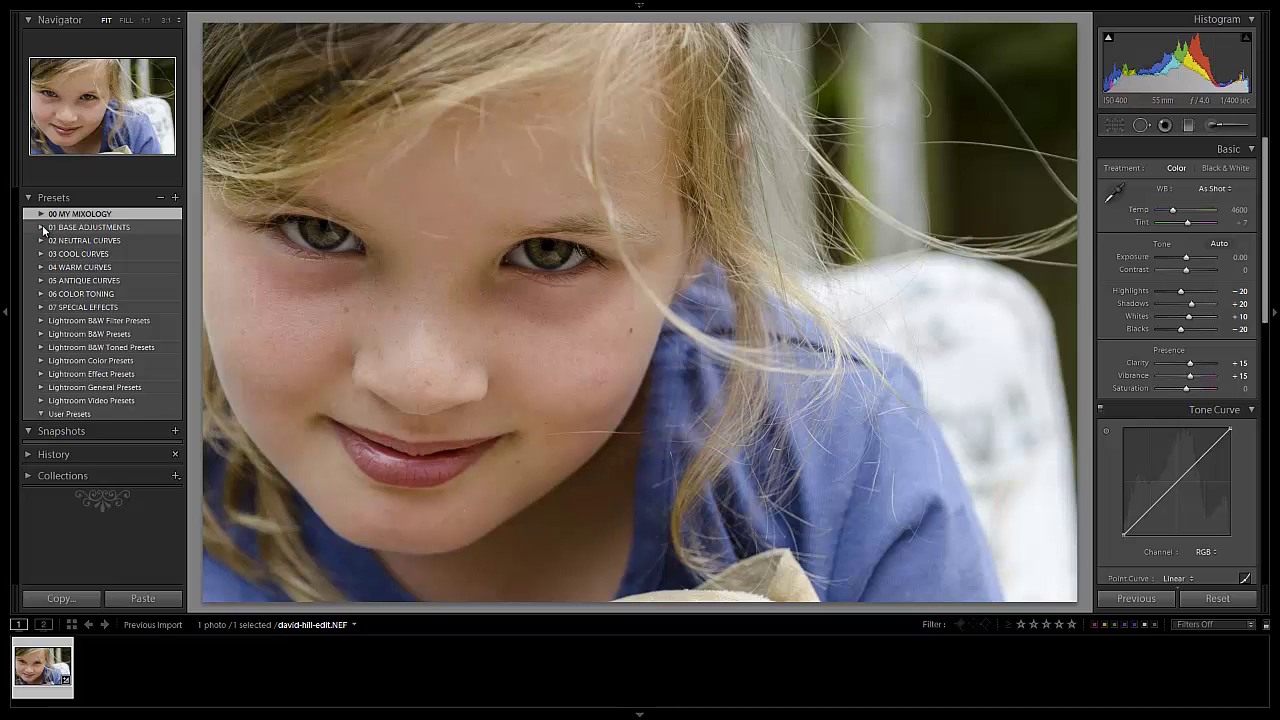
Step: Apply the 07 Lighten, 12 Portrait Flatten and 22 Heavy Soften (Skin) base presets
click(41, 227)
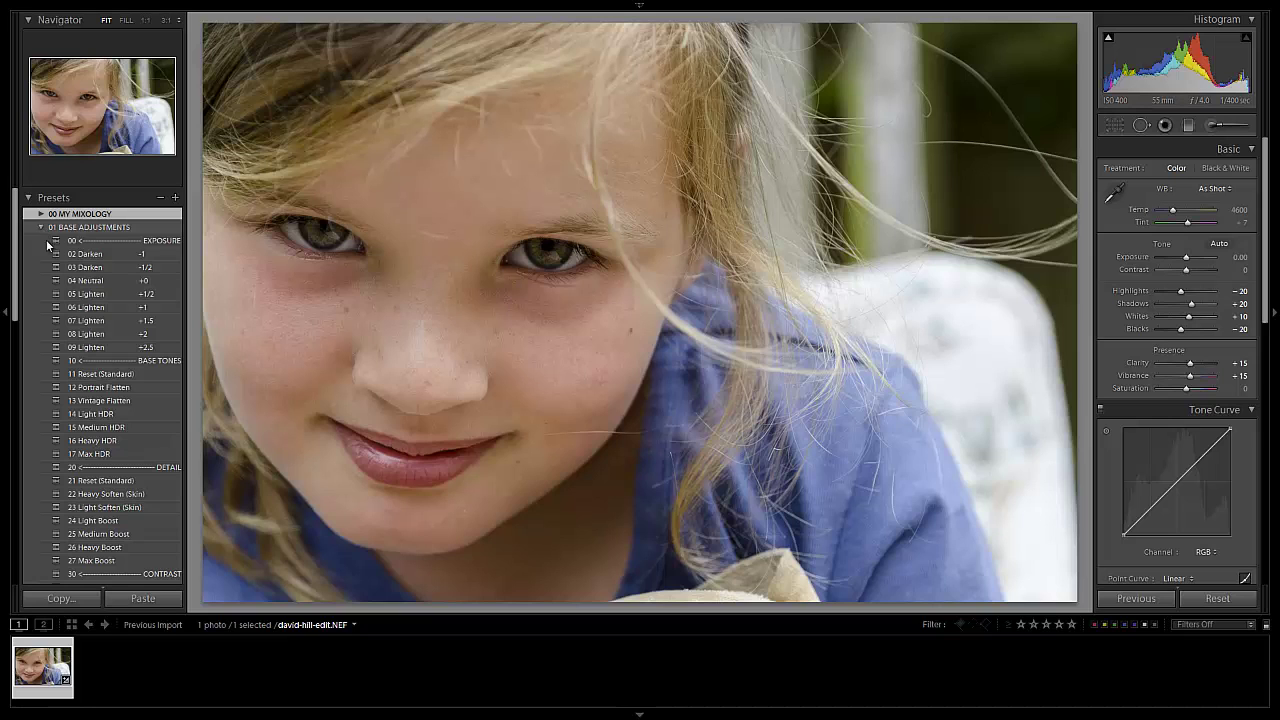
click(113, 320)
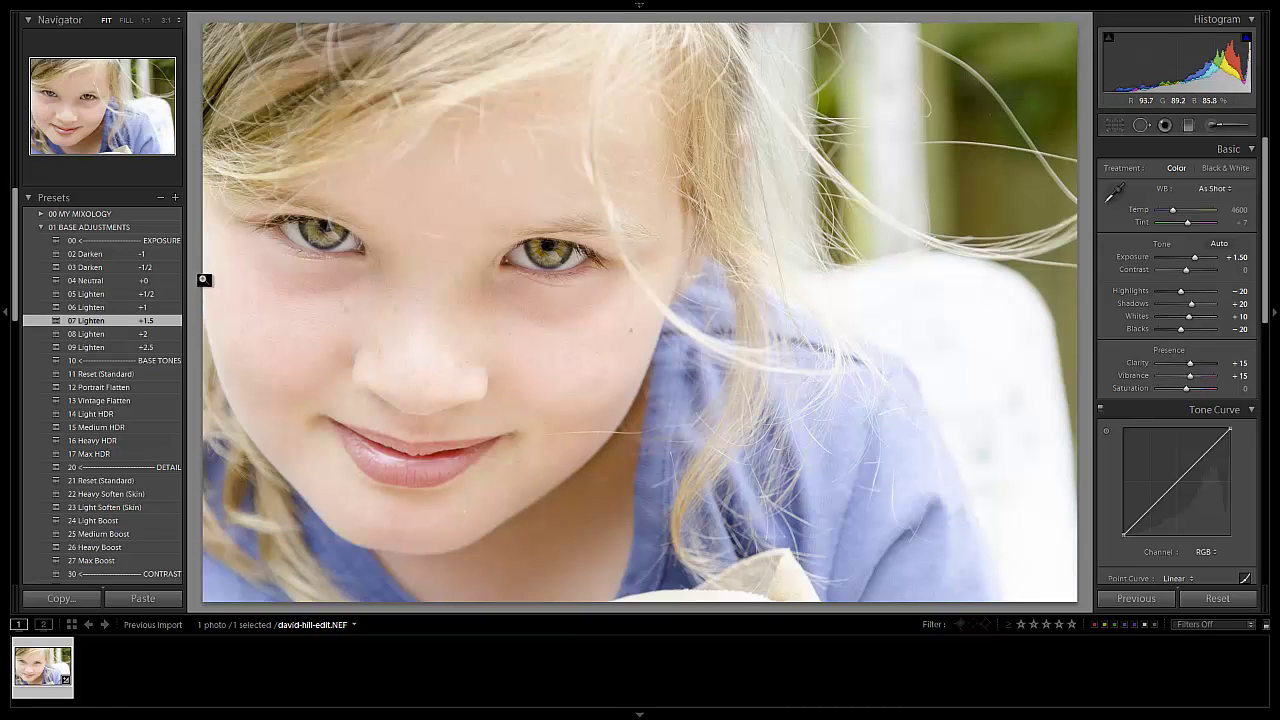
scroll(110, 348, down, 3)
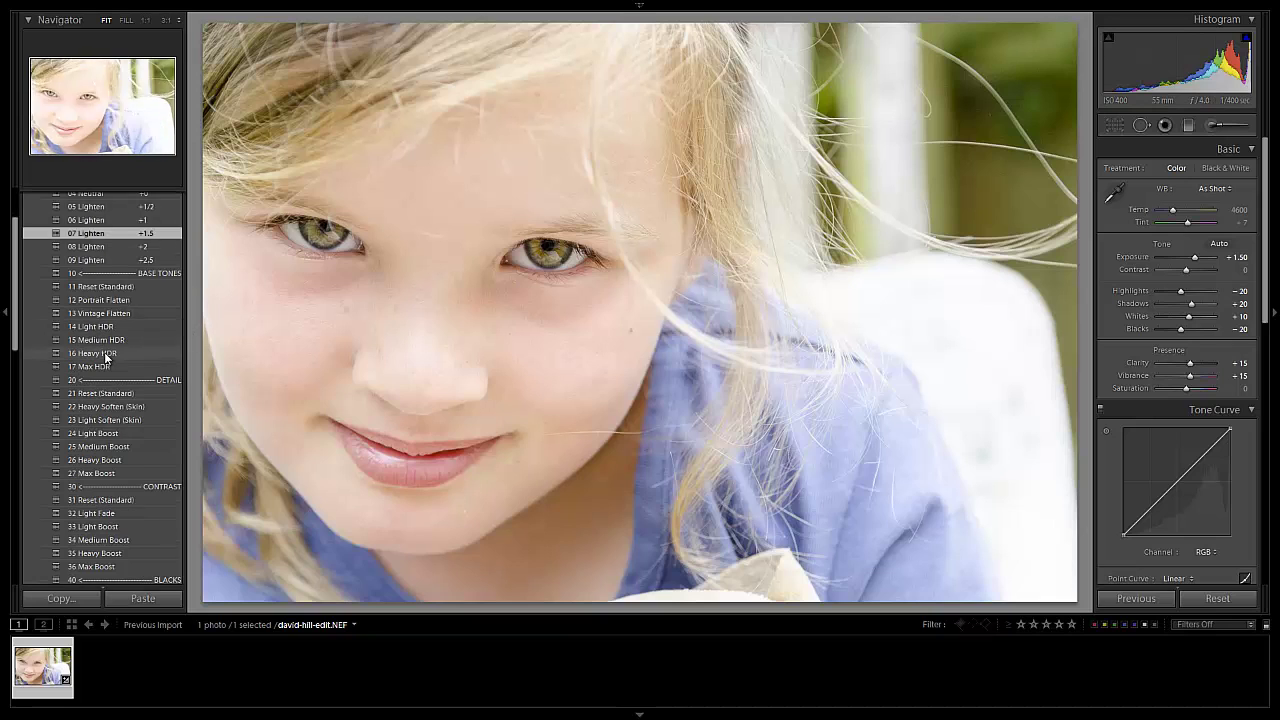
click(121, 303)
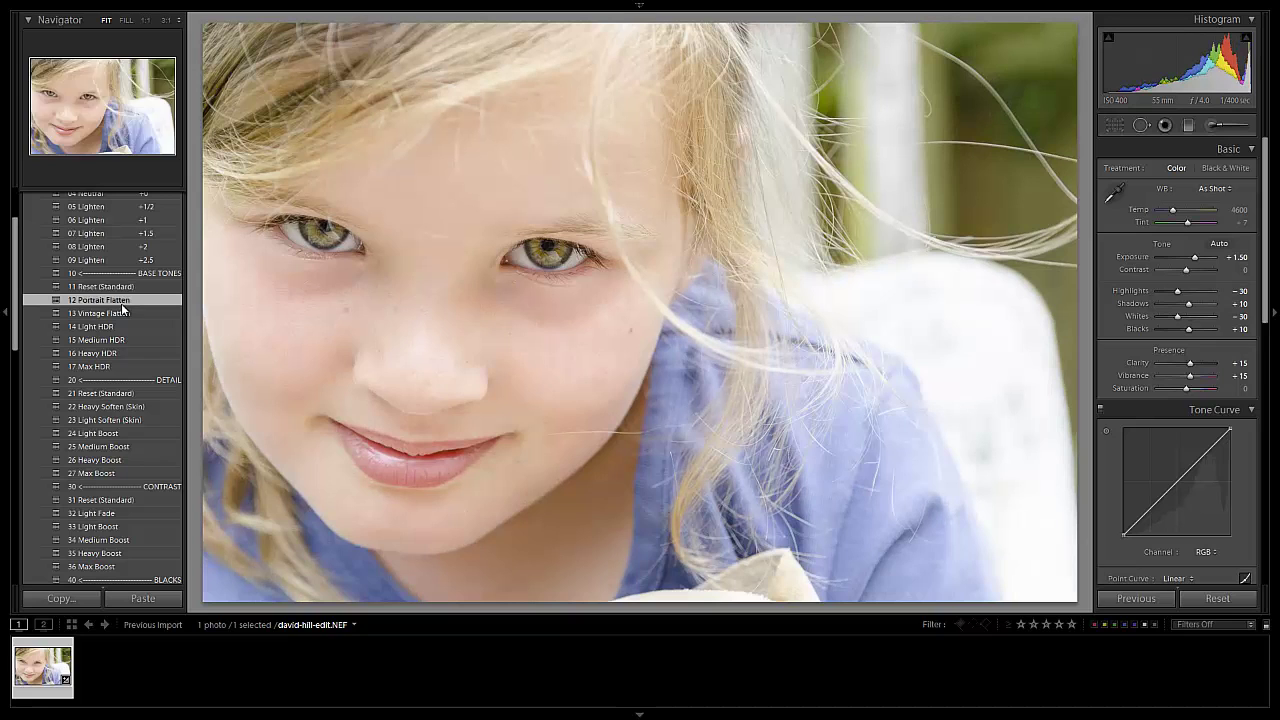
click(104, 409)
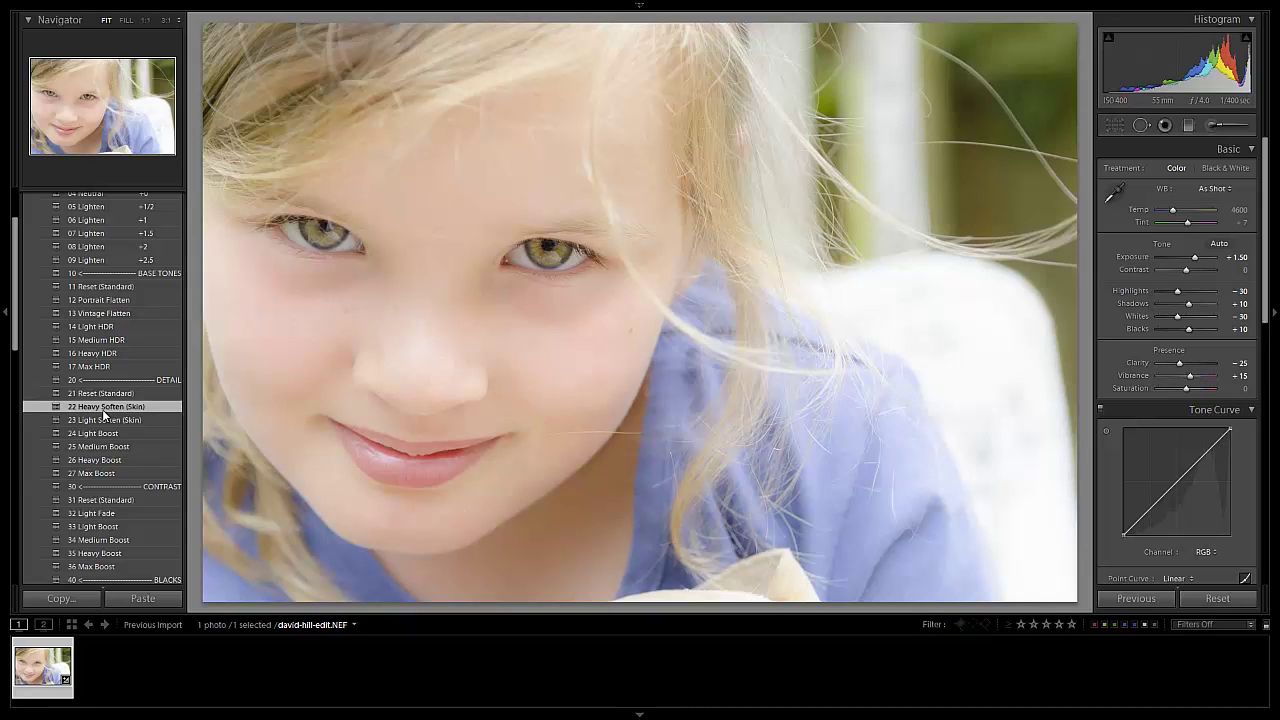
Step: Add the 32 Light Fade and 45 Medium Darken presets for Contrast −50, Blacks −30
scroll(102, 411, down, 3)
scroll(102, 411, down, 3)
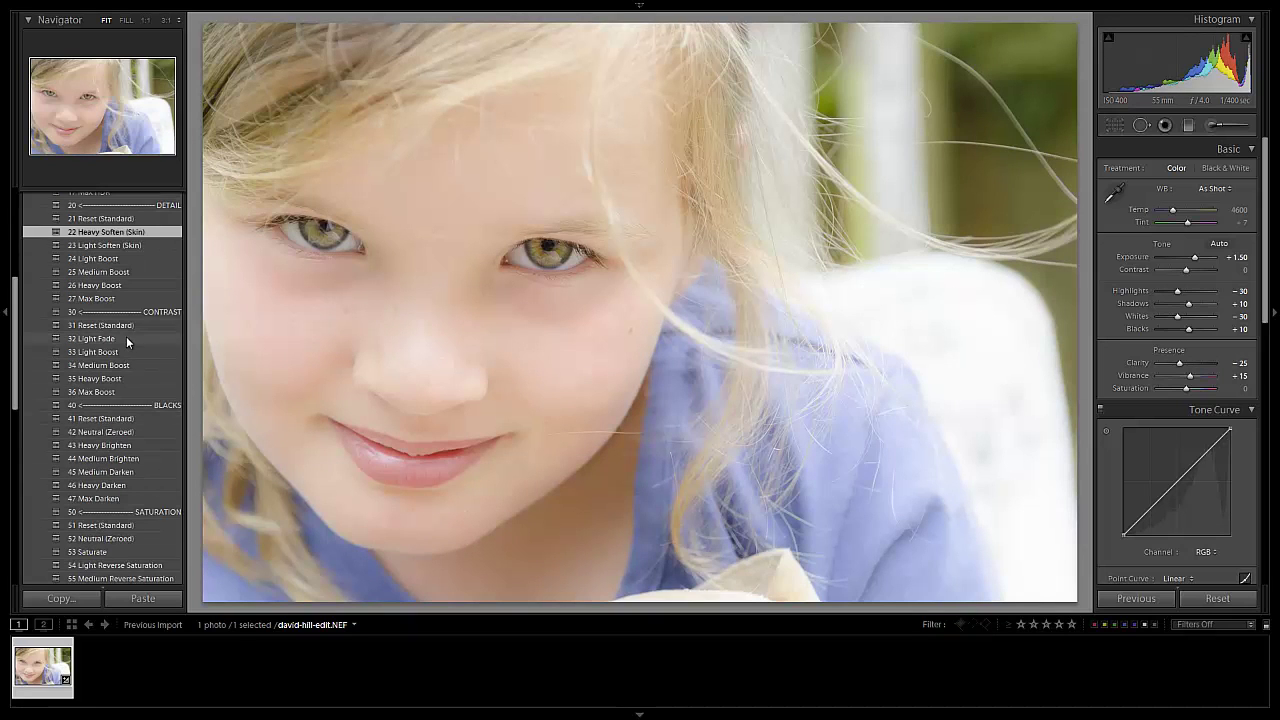
click(127, 341)
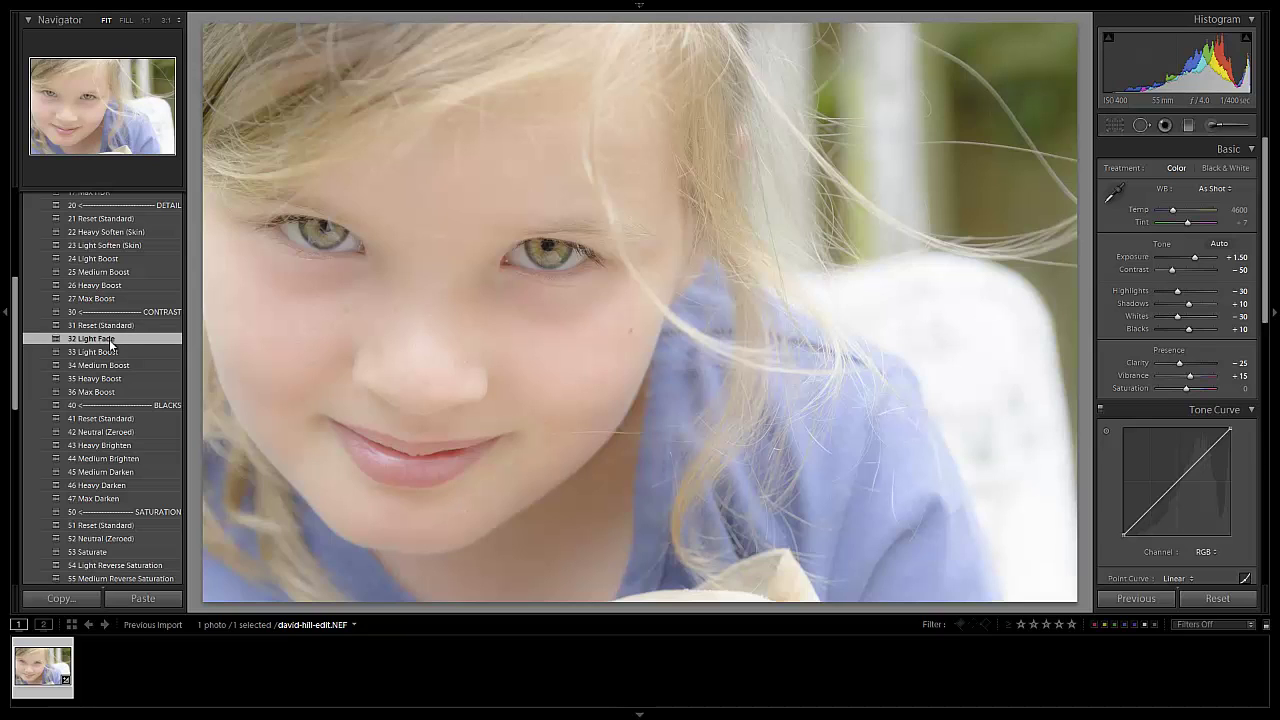
click(127, 474)
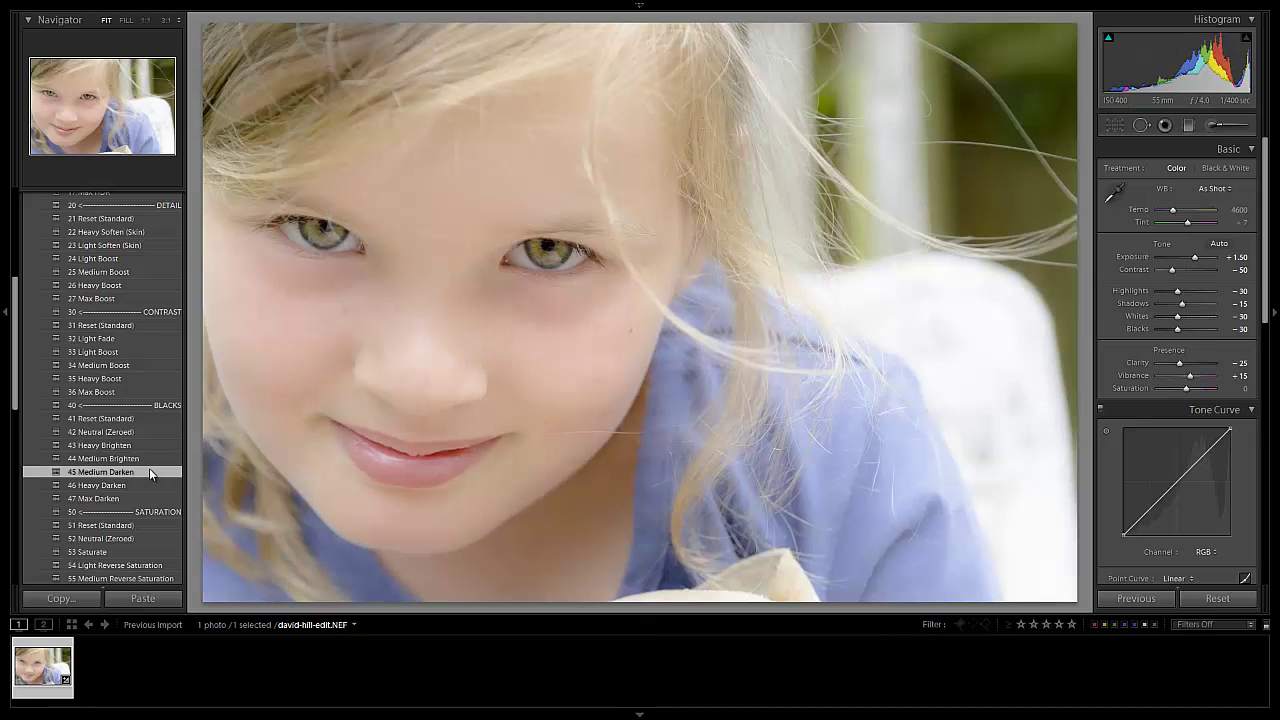
scroll(147, 431, down, 3)
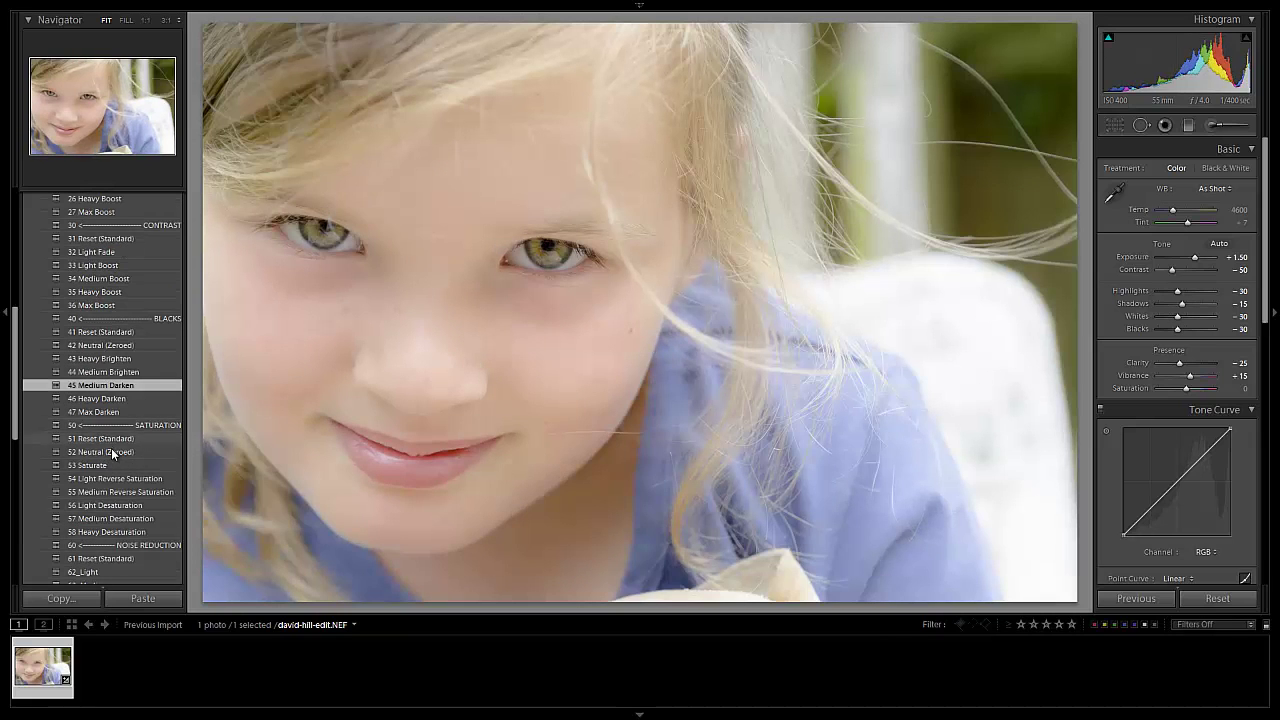
scroll(110, 364, up, 10)
click(45, 228)
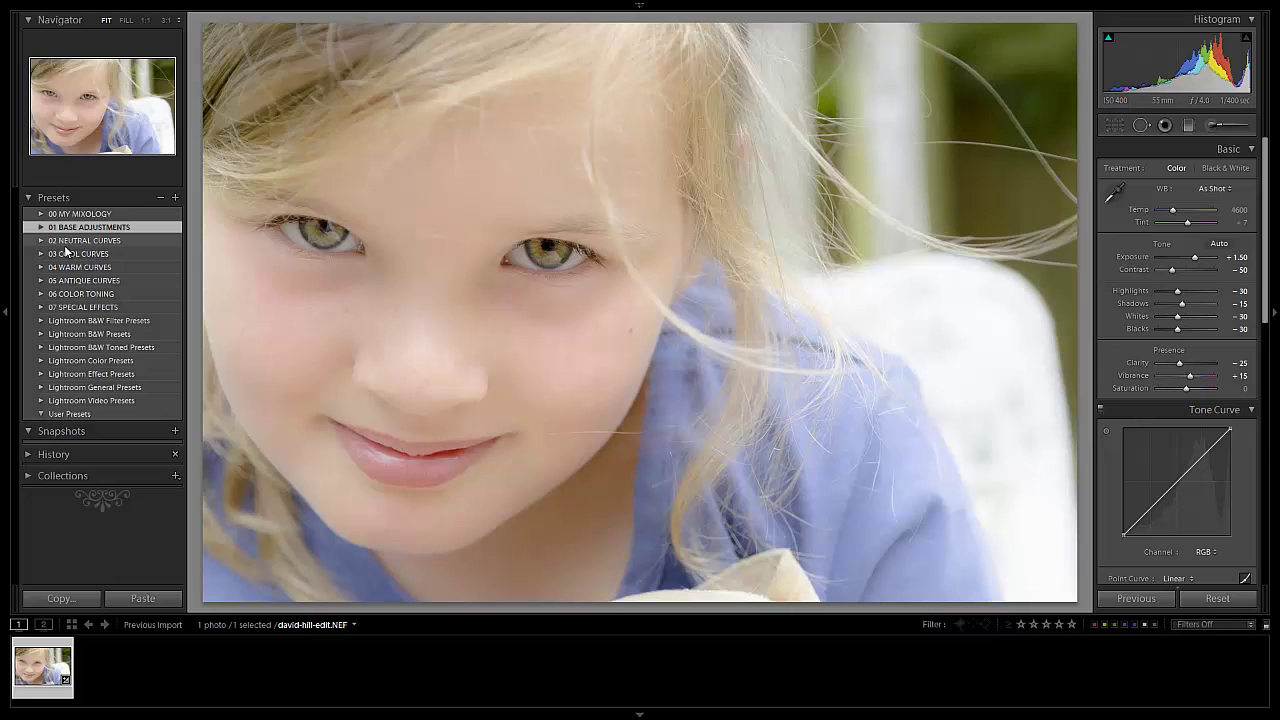
Step: Apply the 33 Desaturated neutral-curve preset for Vibrance −30, Clarity −25 and a custom curve
click(41, 241)
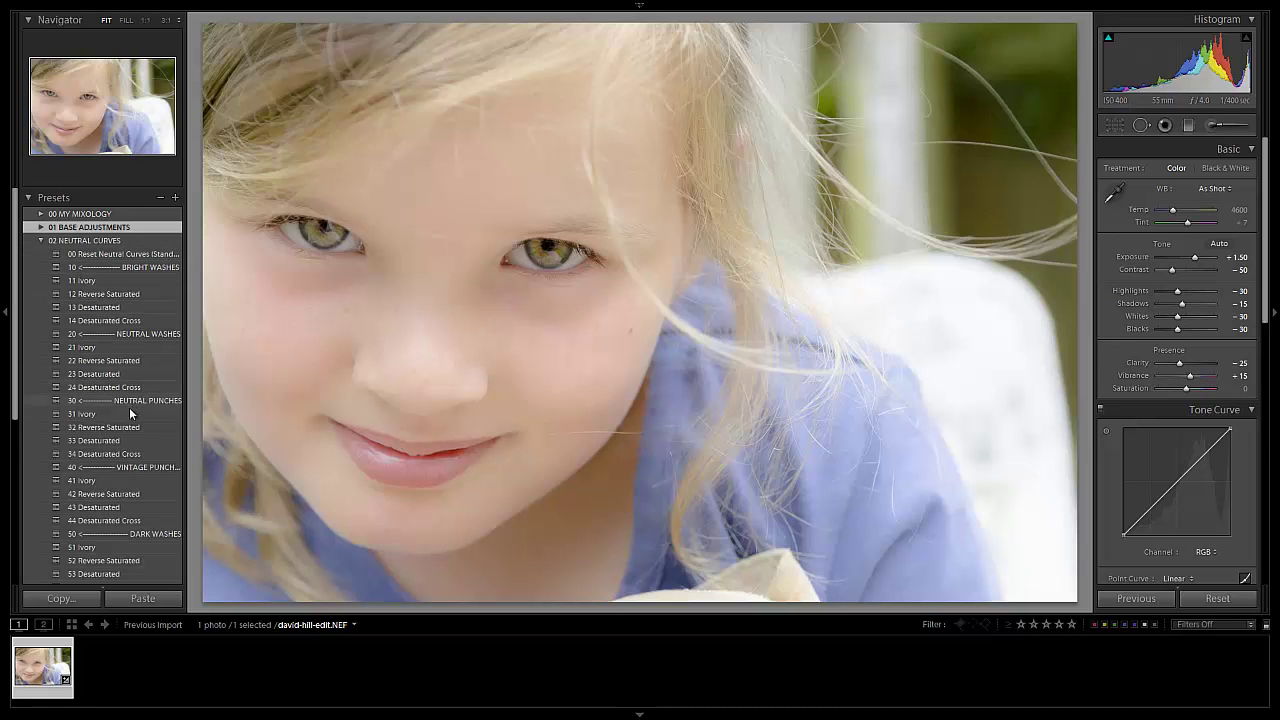
scroll(126, 414, down, 2)
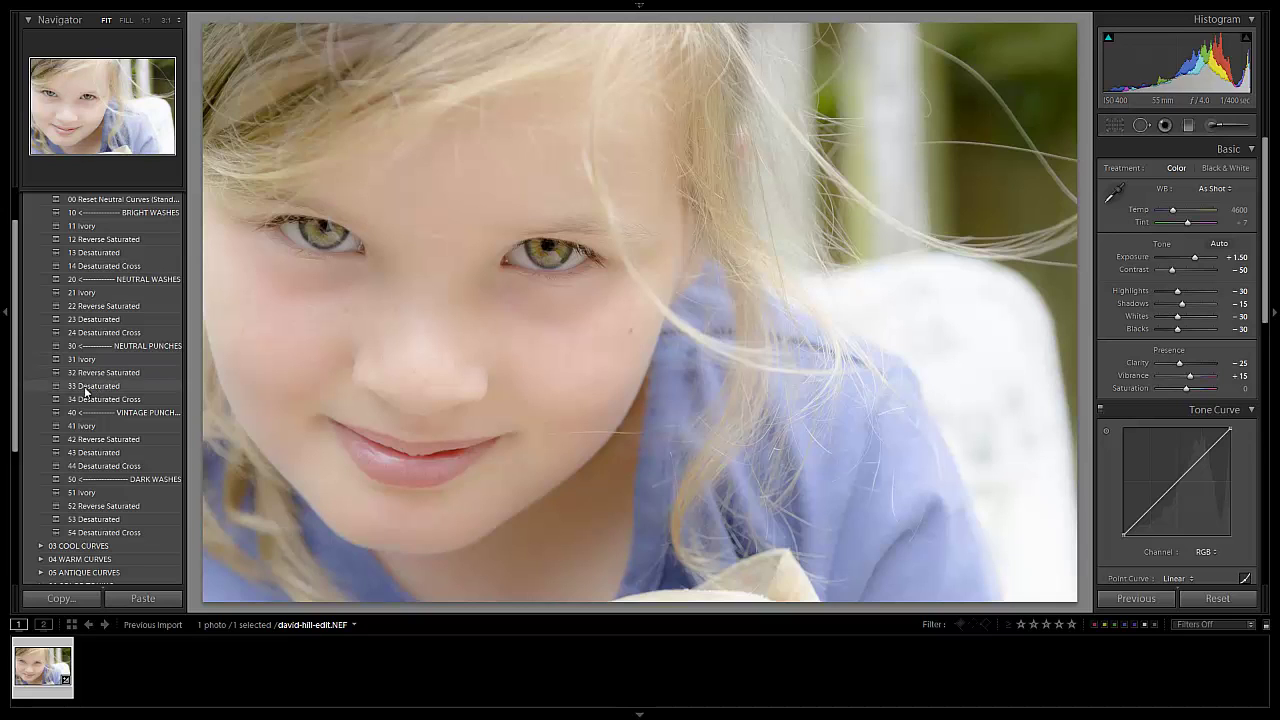
click(100, 388)
click(100, 387)
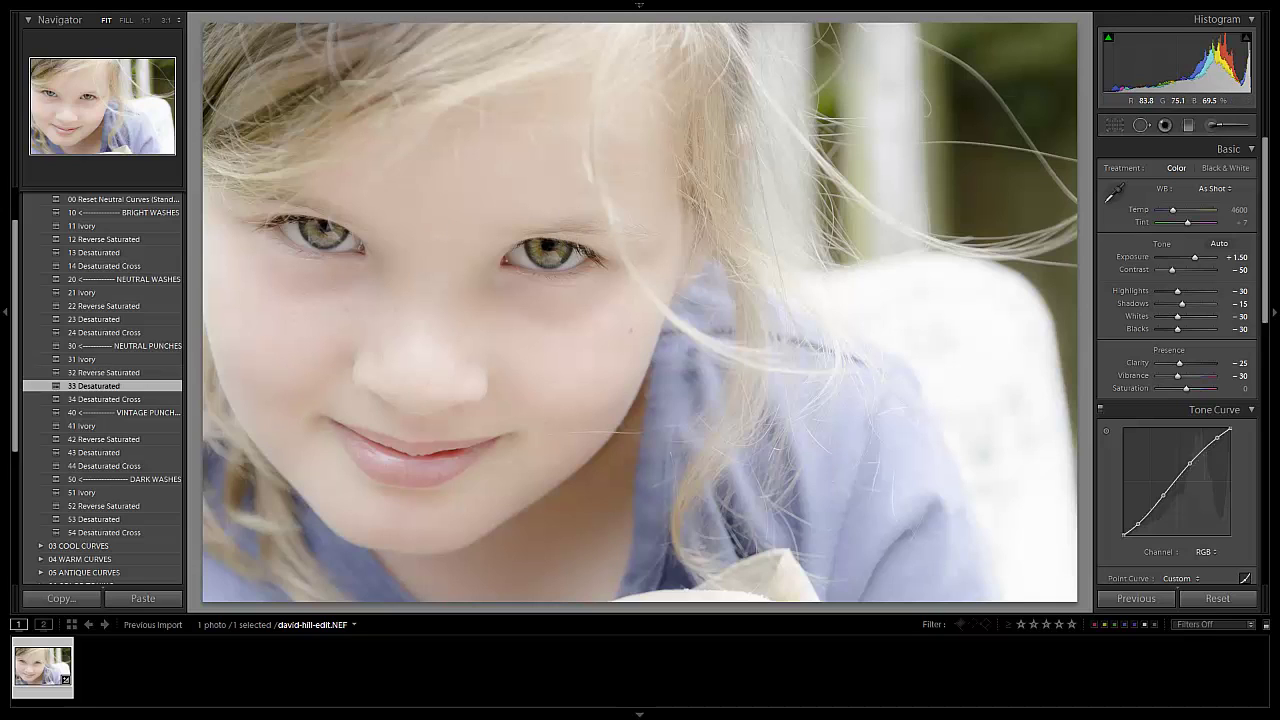
scroll(110, 360, up, 3)
click(41, 240)
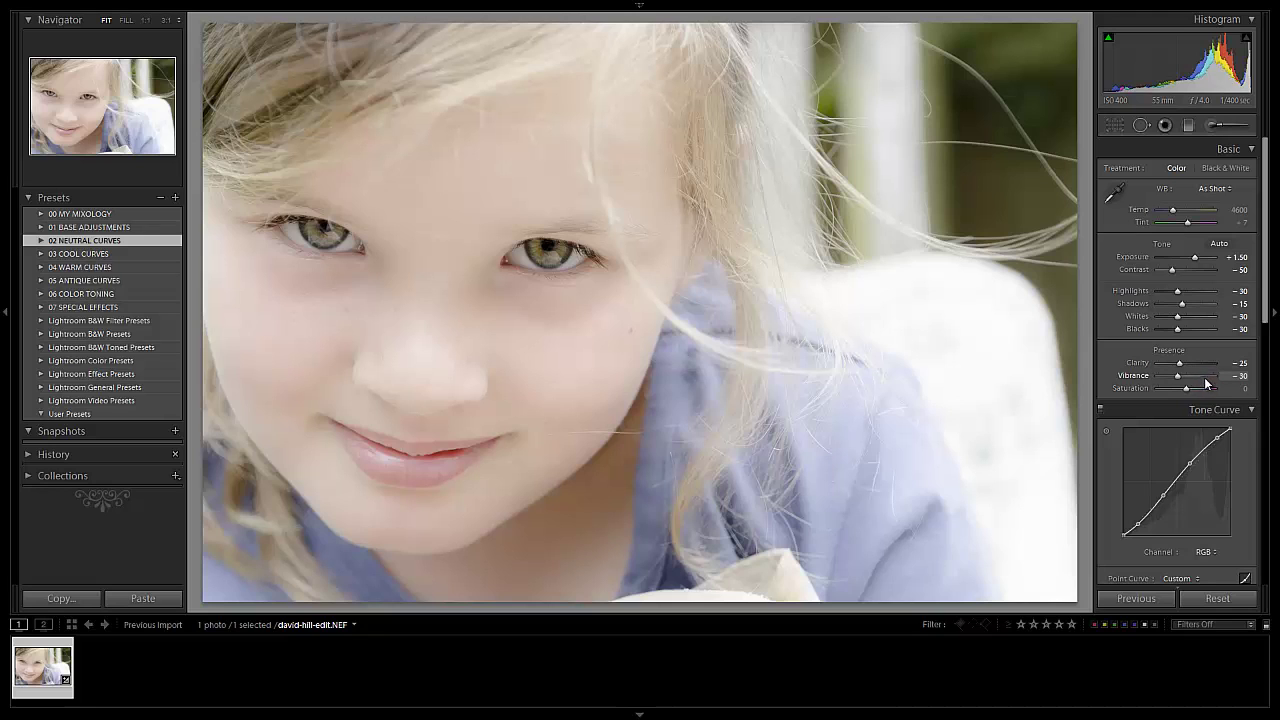
Step: Set Manual lens vignetting in Lens Corrections to Amount +30 and Midpoint 30
scroll(1214, 377, down, 4)
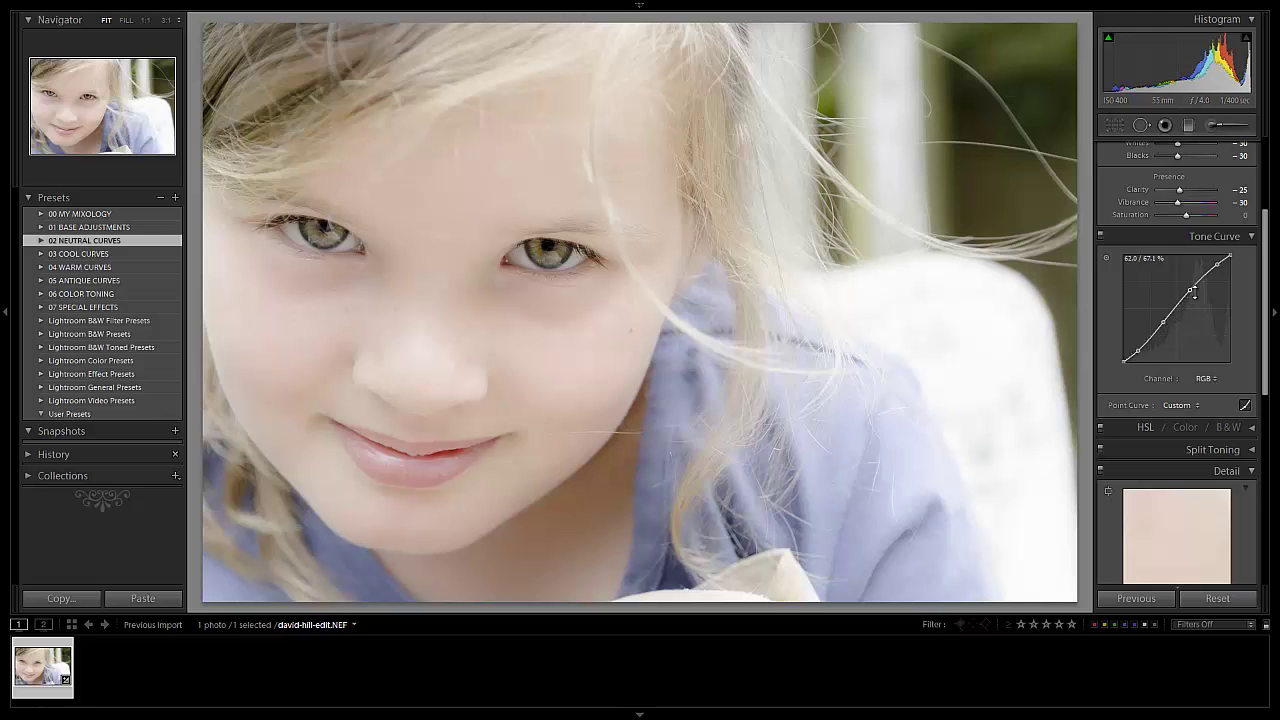
scroll(1205, 305, down, 5)
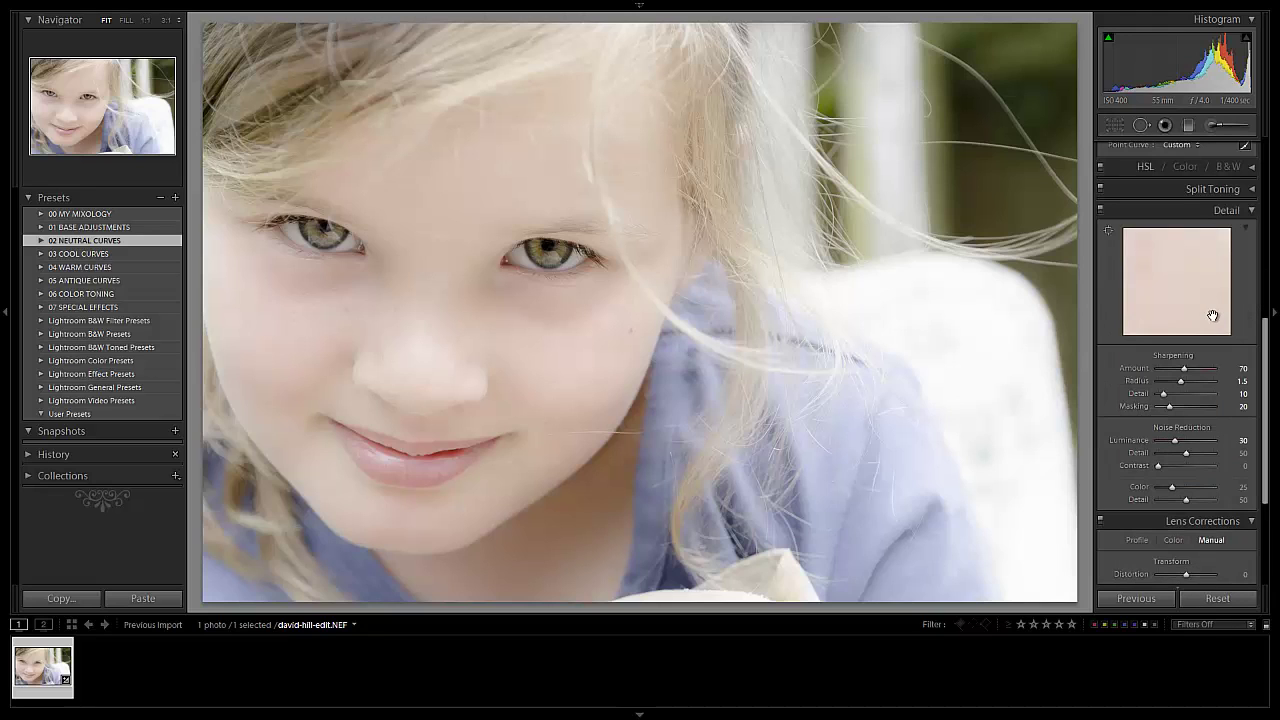
scroll(1219, 312, up, 3)
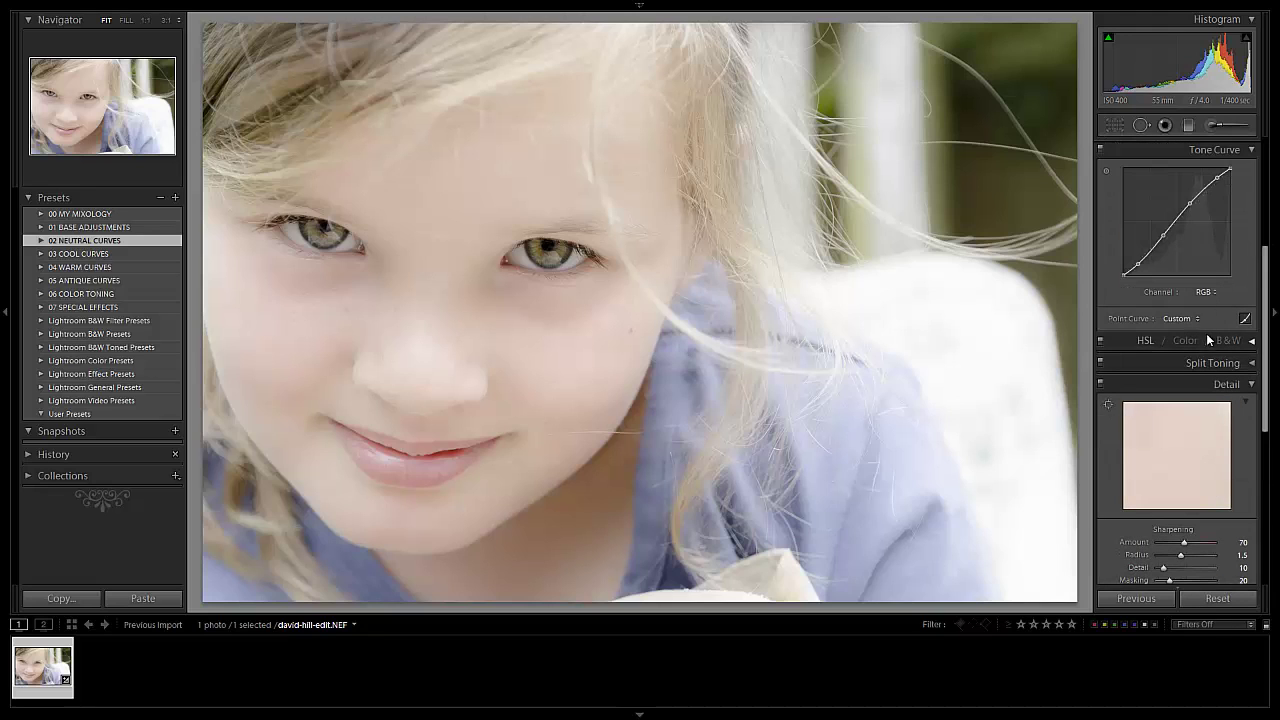
scroll(1206, 333, down, 2)
scroll(1200, 300, down, 2)
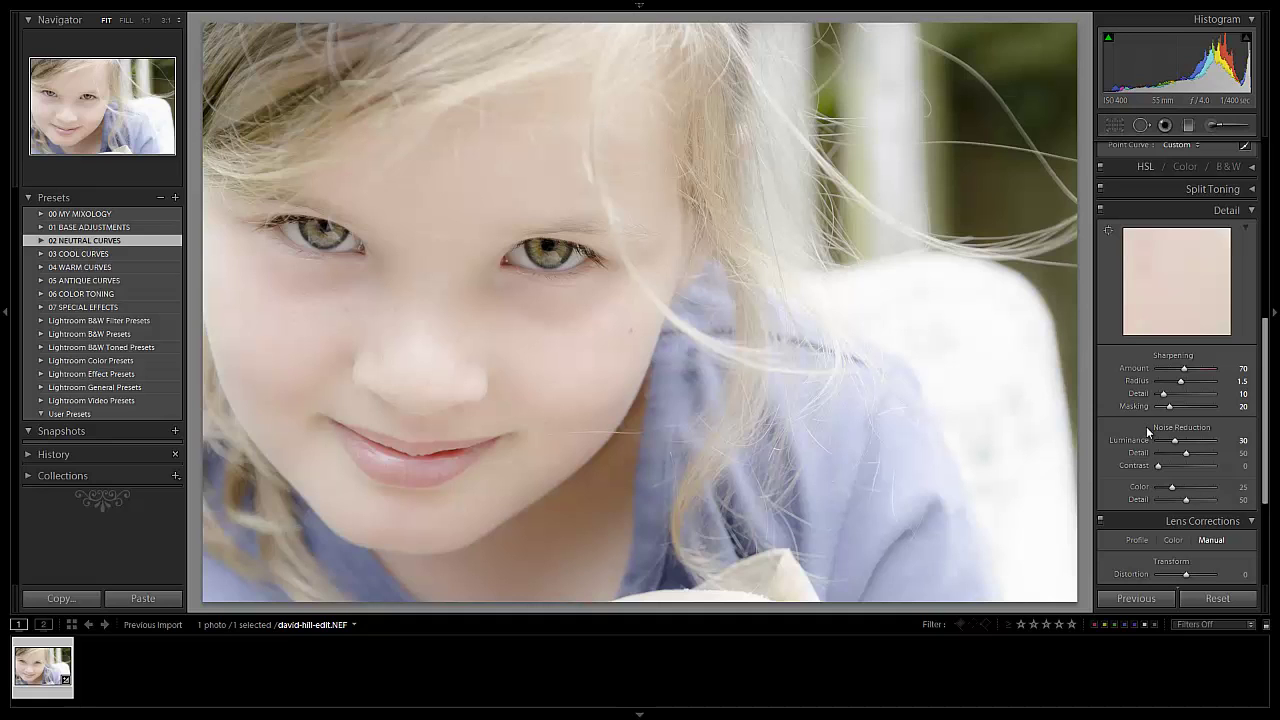
scroll(1234, 425, down, 3)
click(1234, 425)
scroll(1190, 470, down, 1)
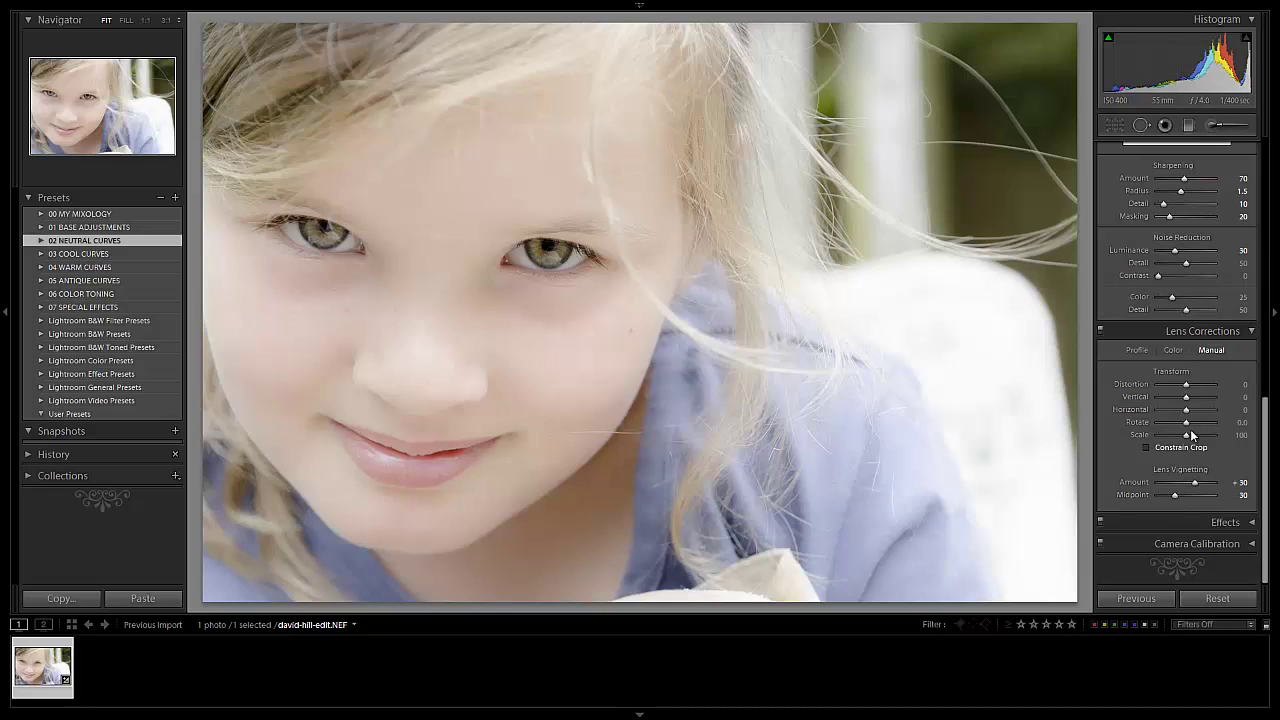
scroll(1183, 474, up, 10)
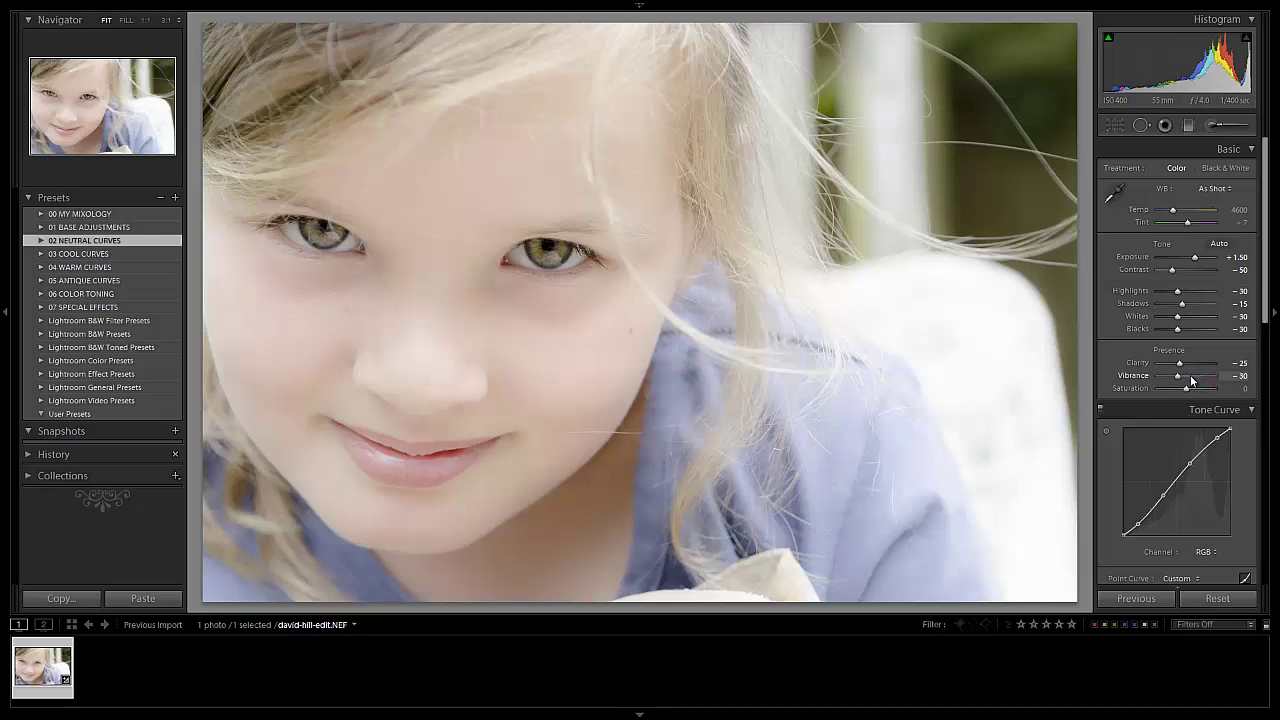
Step: Nudge Vibrance to −15, Exposure to +1.30 and Temp to 4800, and set Tint to +15
key(Up)
key(Up)
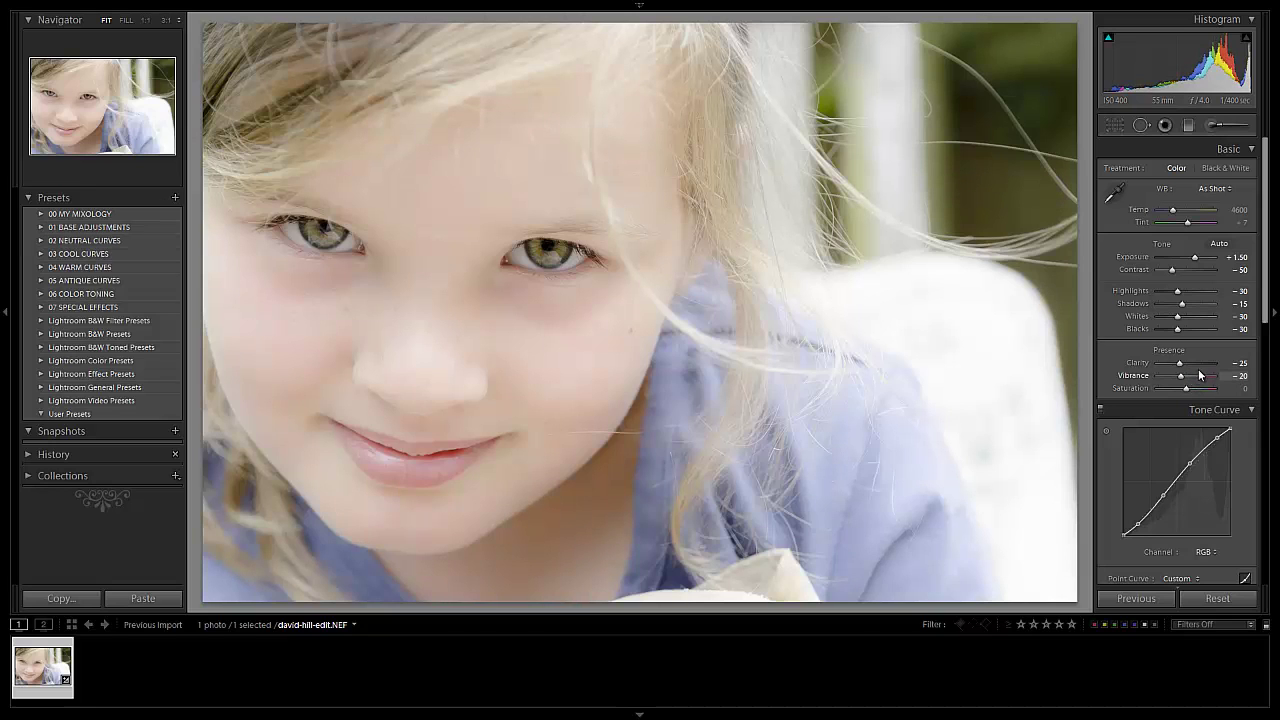
key(Up)
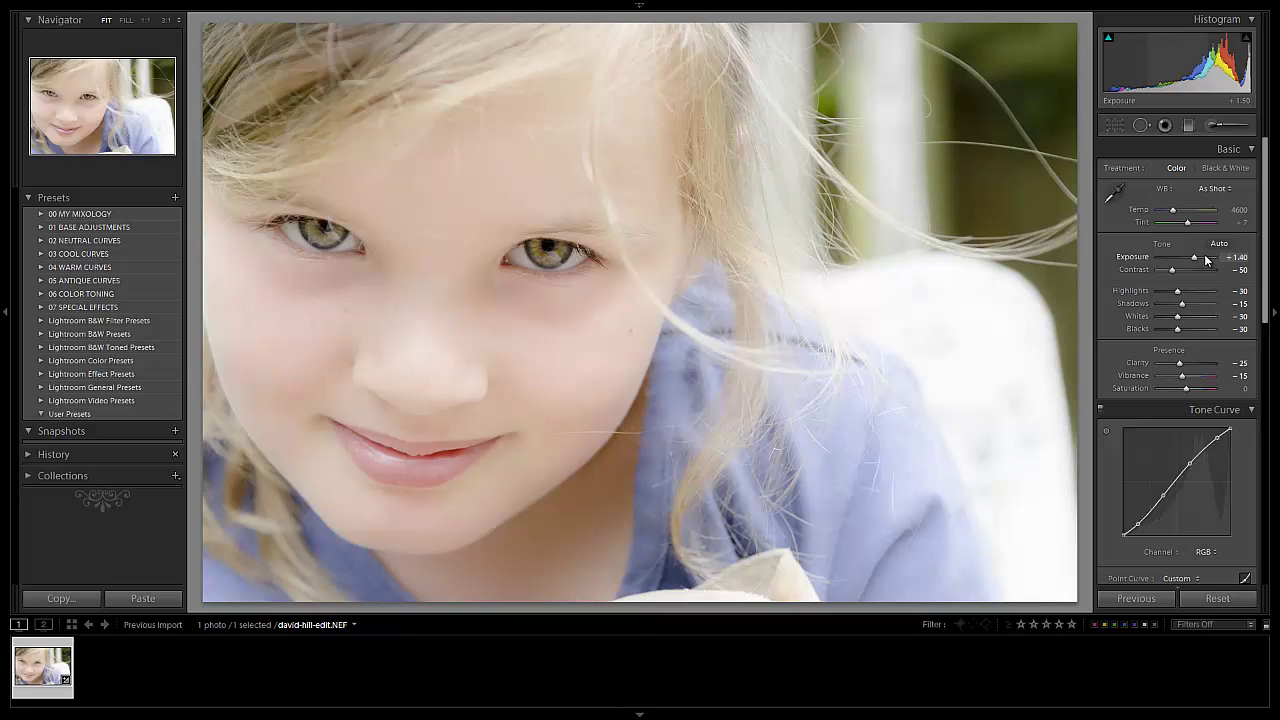
key(Down)
key(Down)
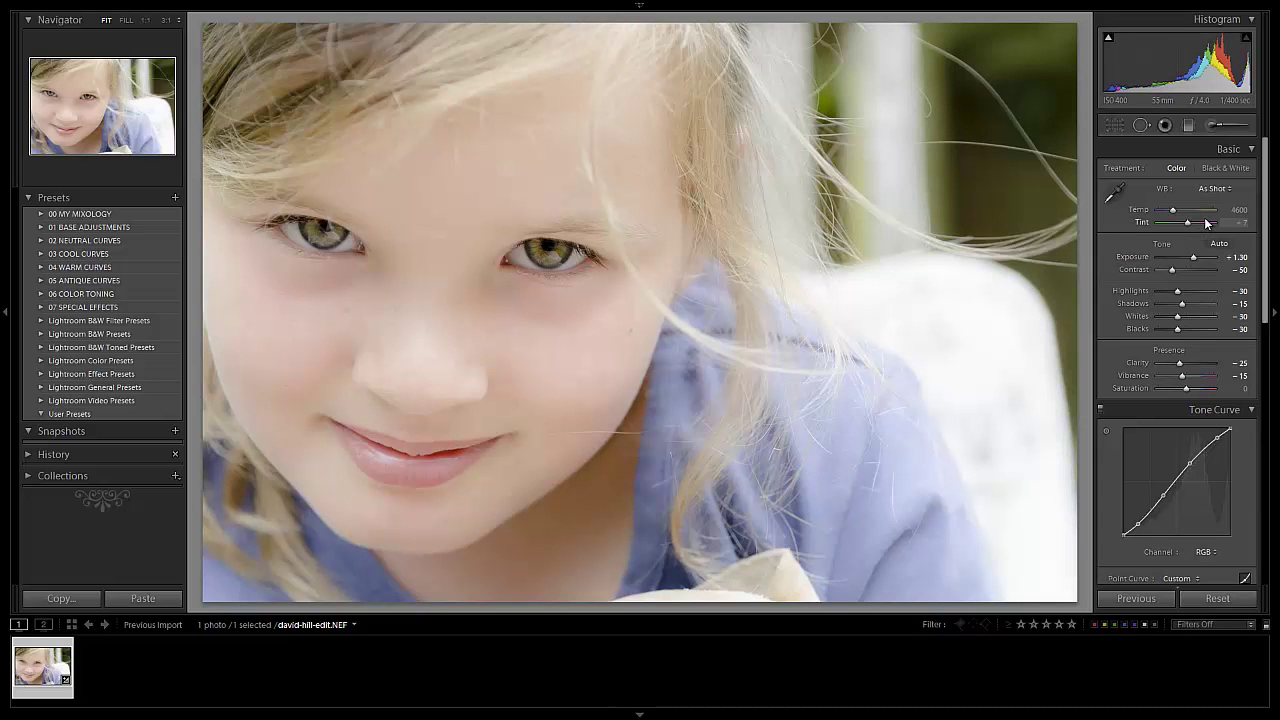
key(Up)
key(Up)
key(Up)
key(Up)
key(Up)
key(Up)
key(Up)
key(Up)
key(Up)
key(Up)
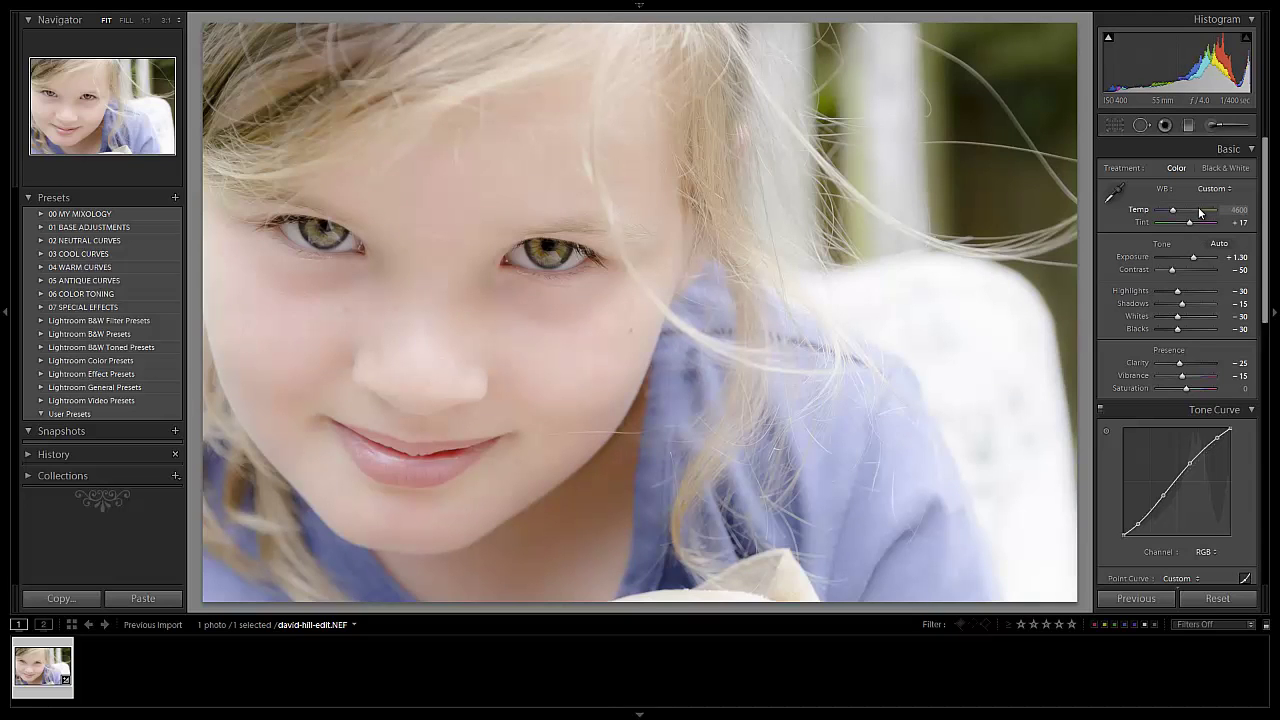
key(Up)
key(Up)
key(Up)
key(Up)
key(Up)
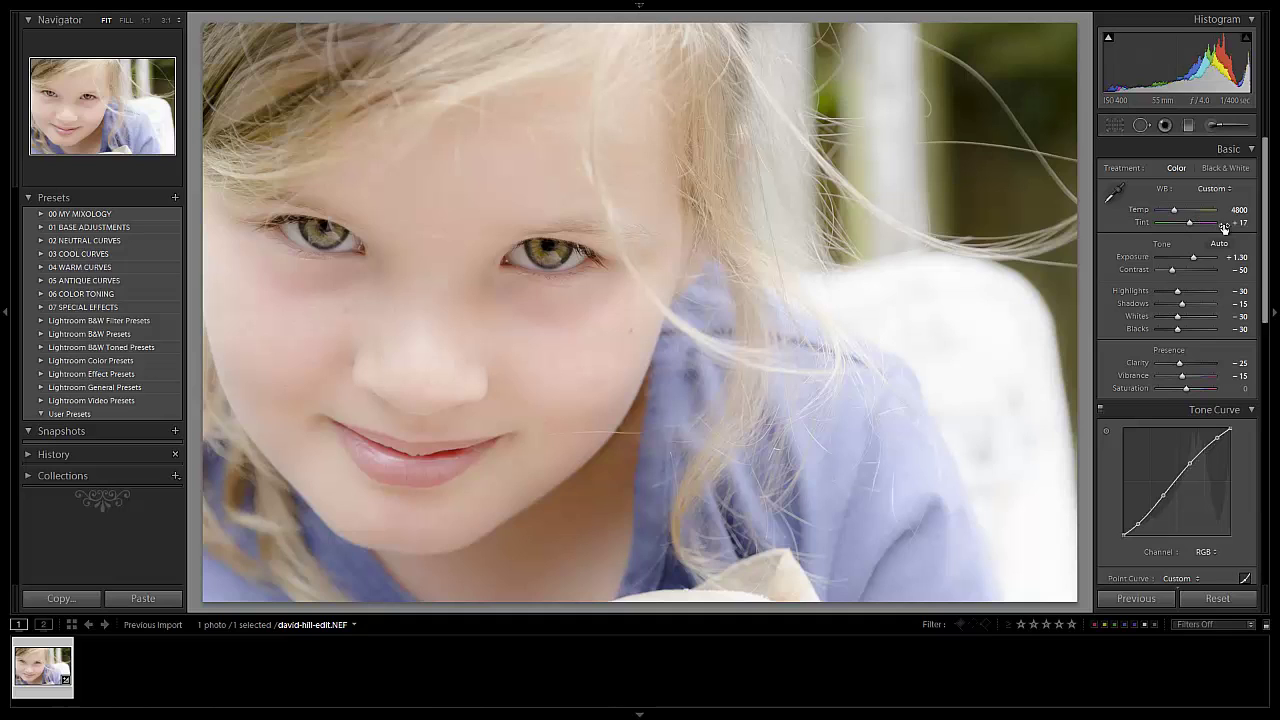
click(1240, 223)
text(15)
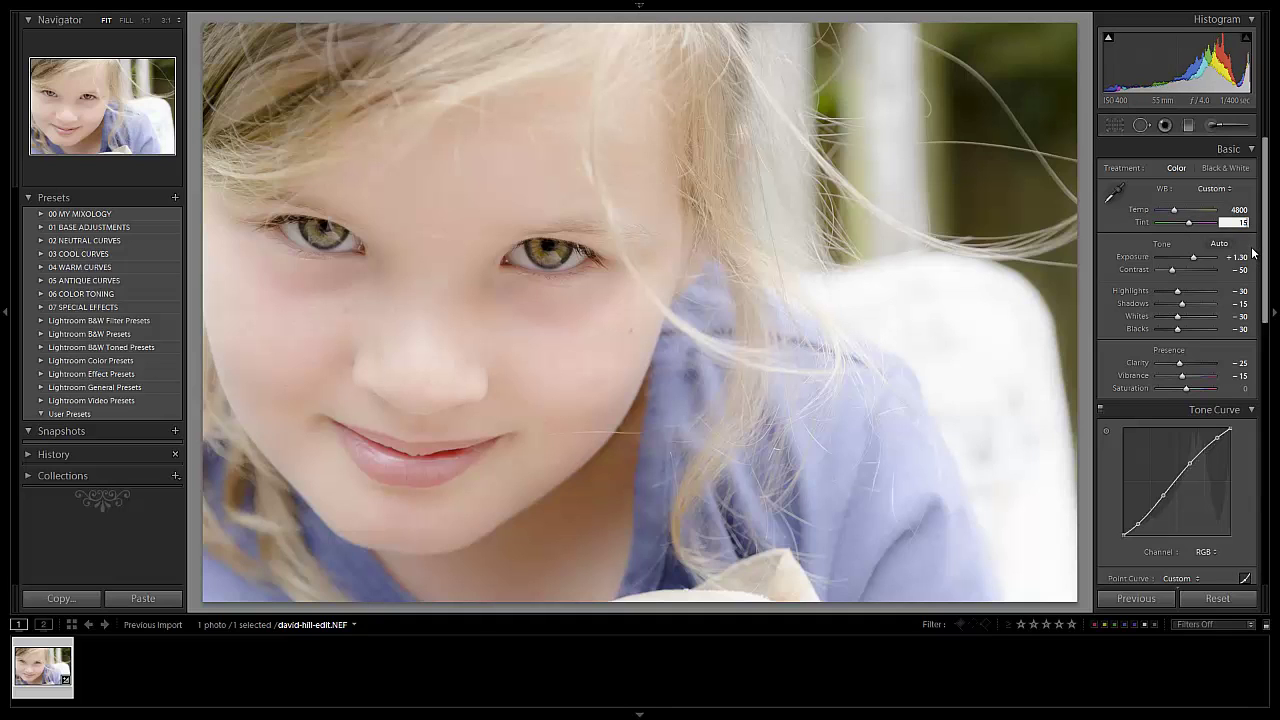
key(Return)
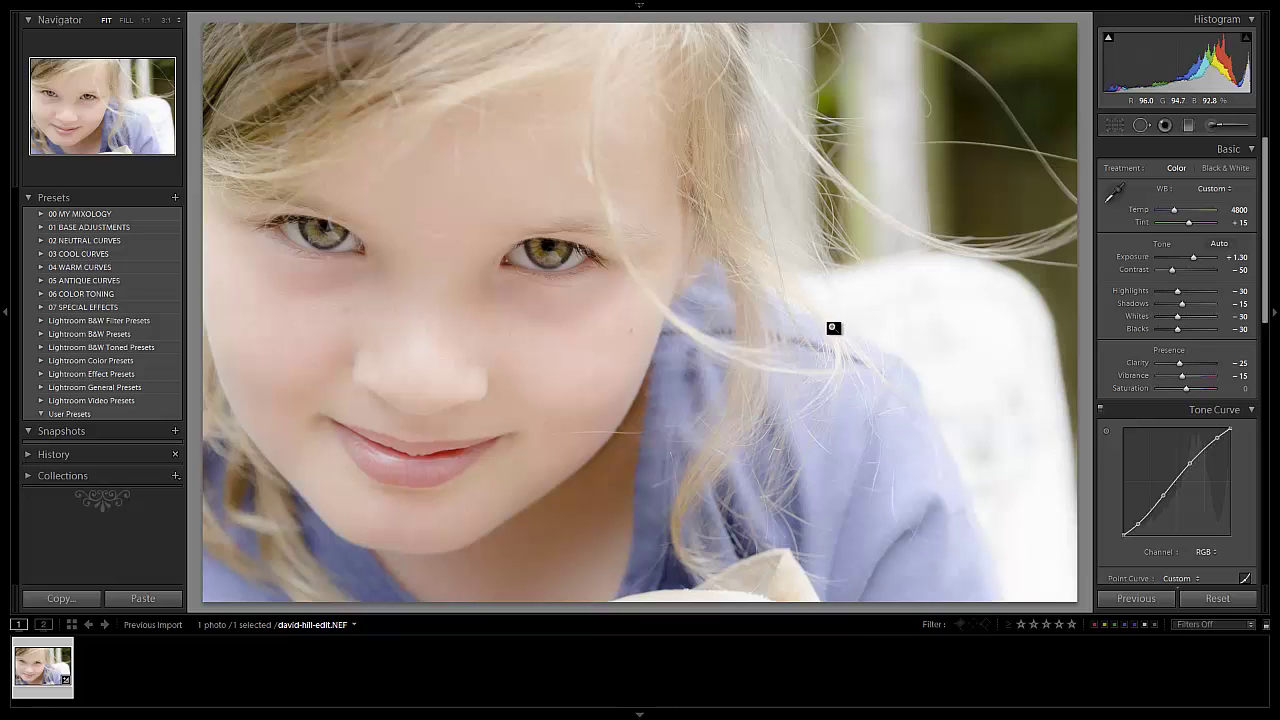
Step: Heal a blemish under the girl's eye with Spot Removal at 1:1 zoom
click(1142, 126)
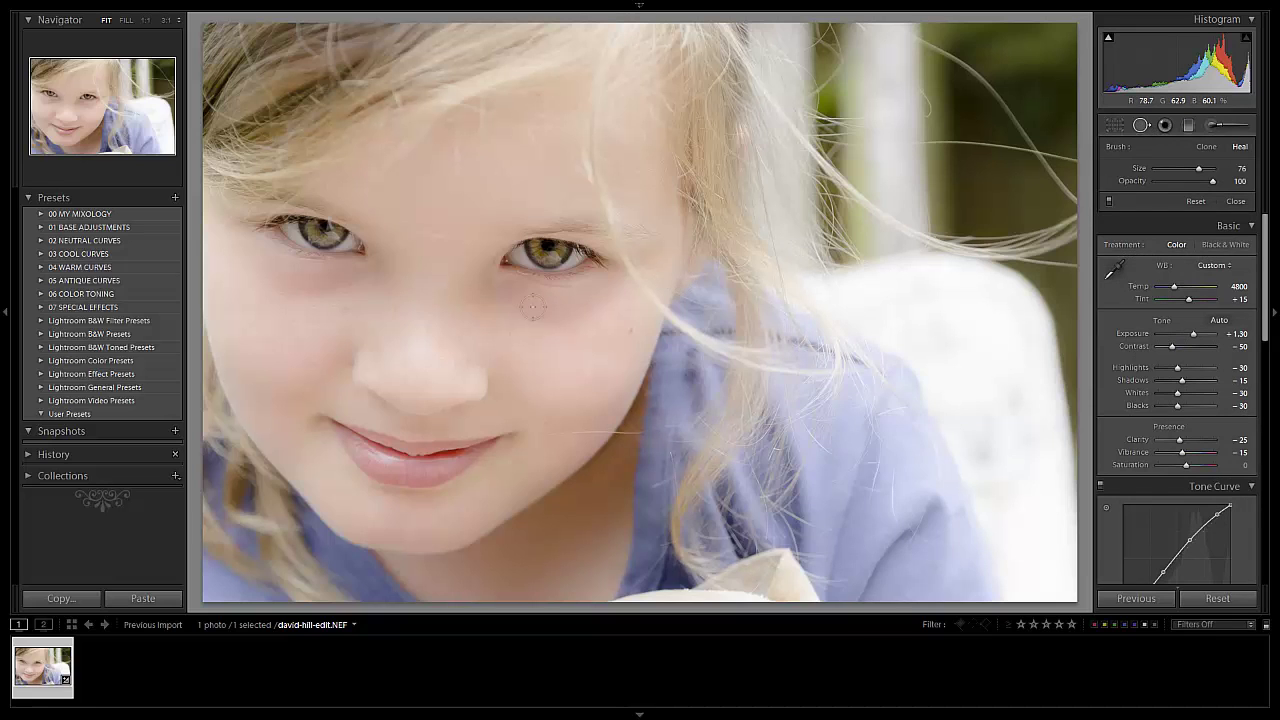
key(z)
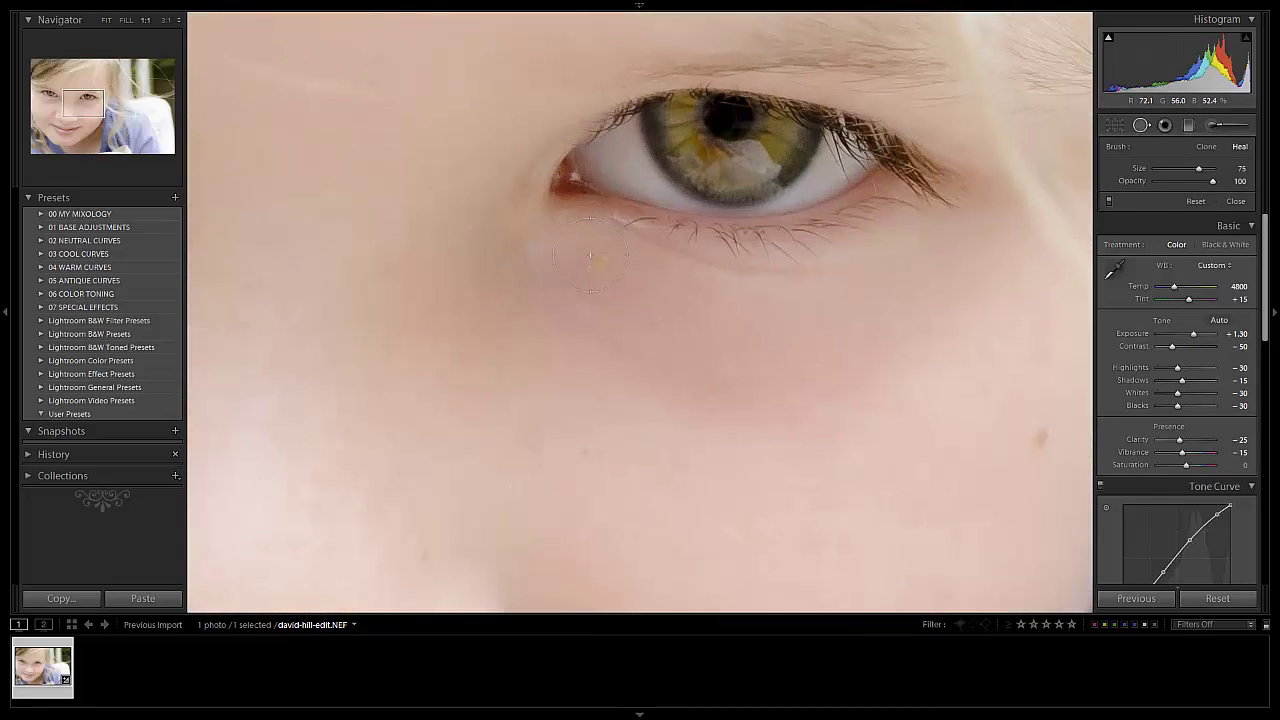
scroll(590, 264, down, 5)
click(600, 262)
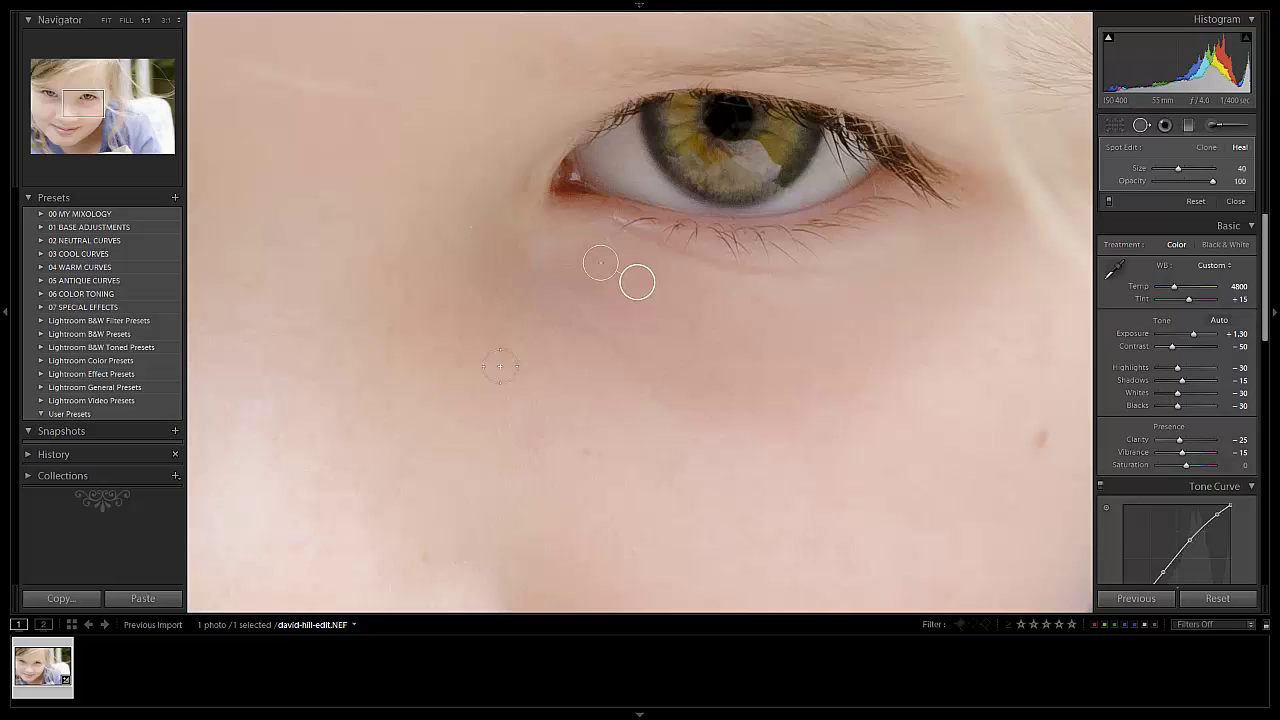
drag(497, 287, 680, 289)
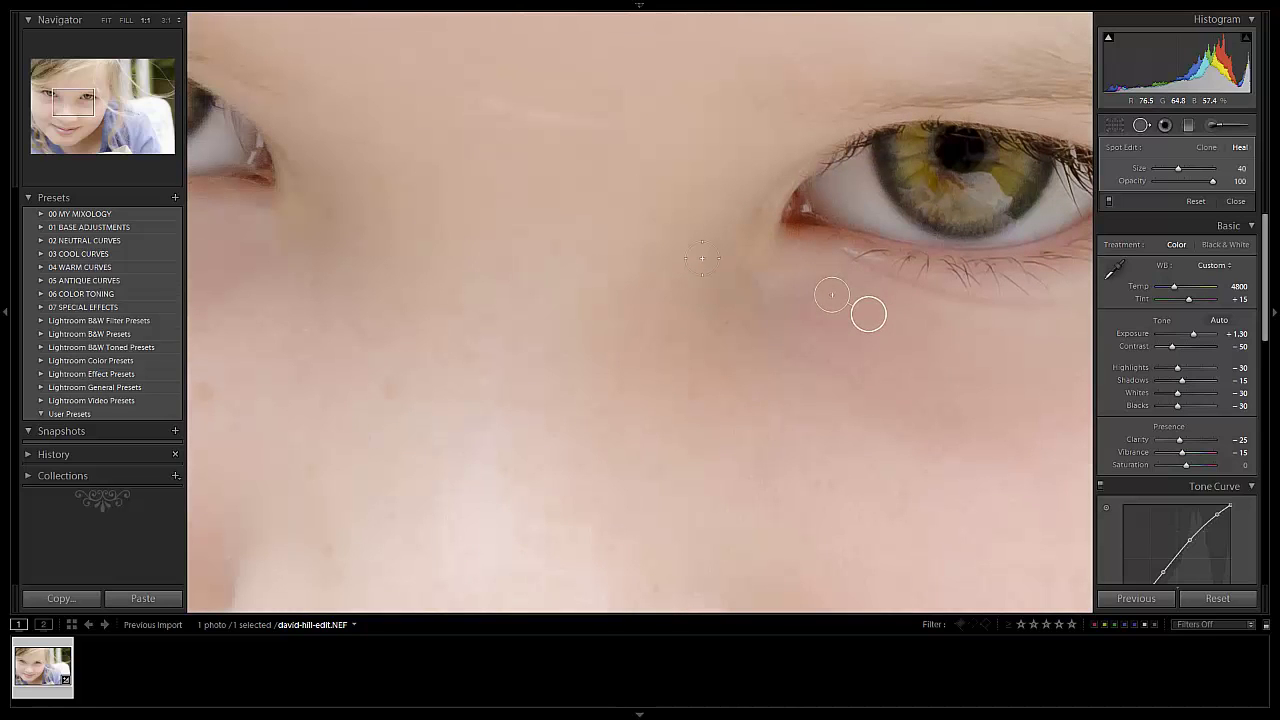
click(1142, 127)
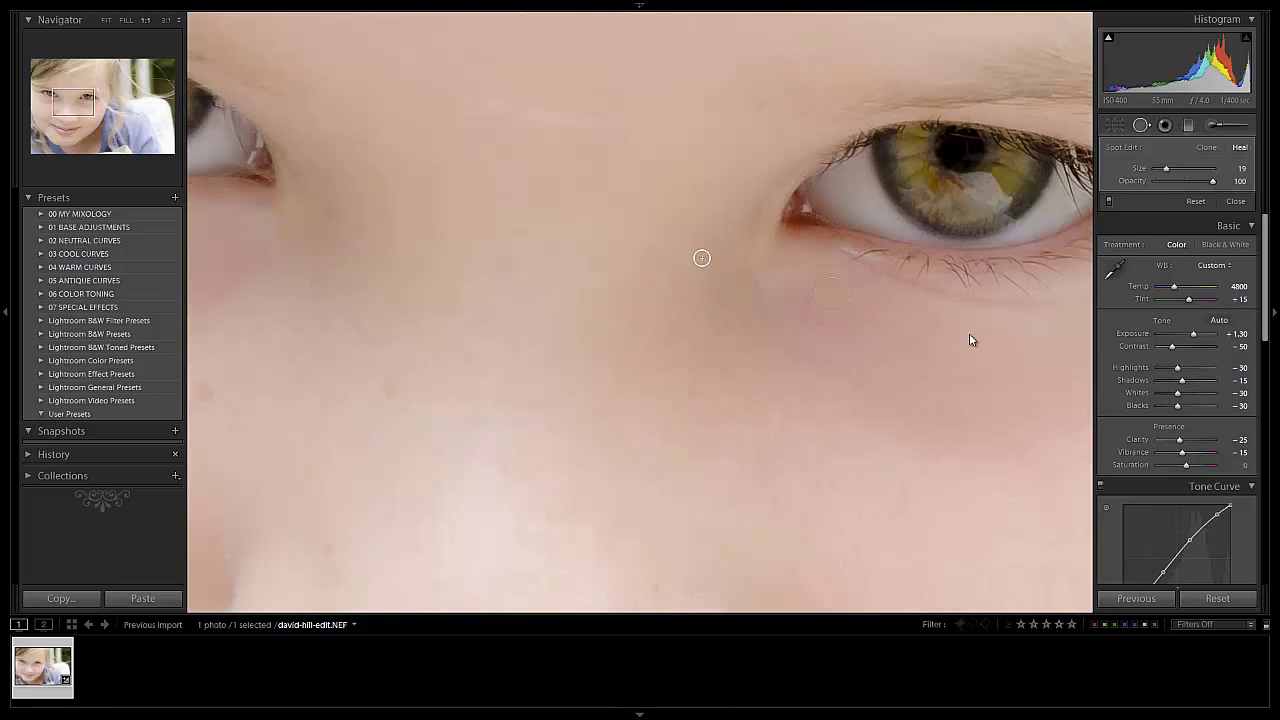
click(750, 371)
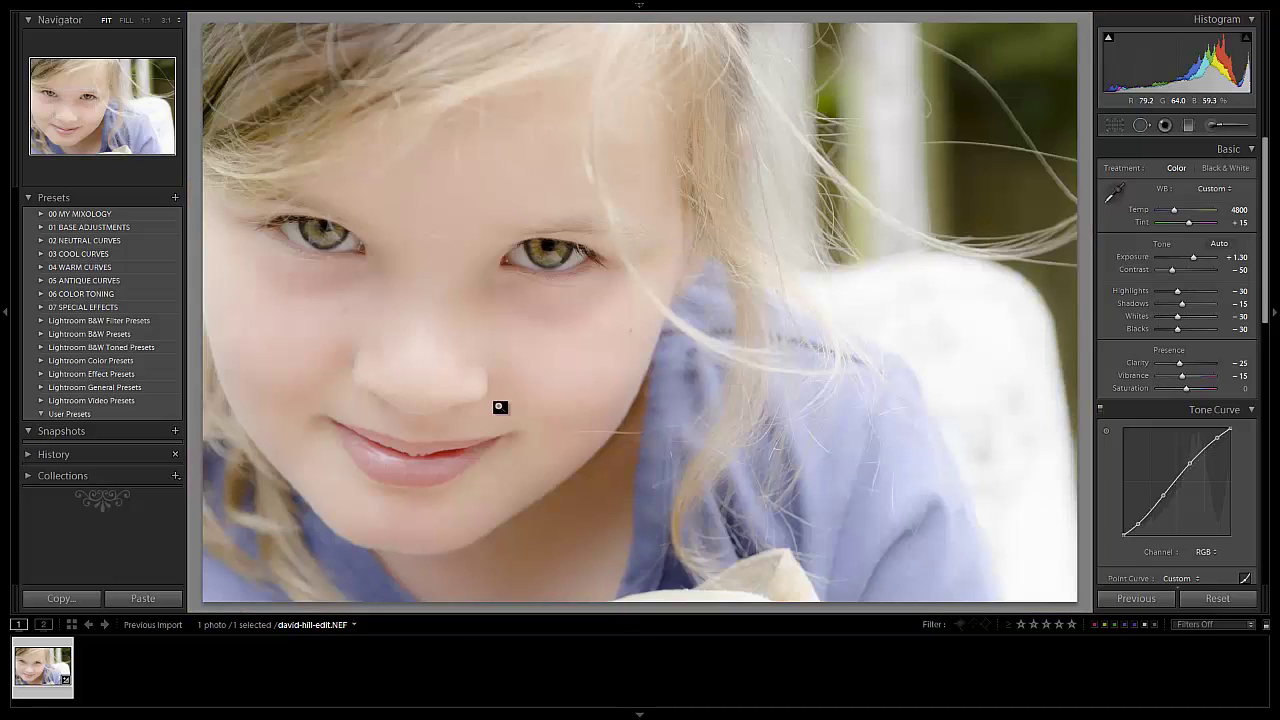
Step: Heal a blemish on her chin, sampling cleaner skin as the heal source
drag(471, 518, 629, 403)
key(q)
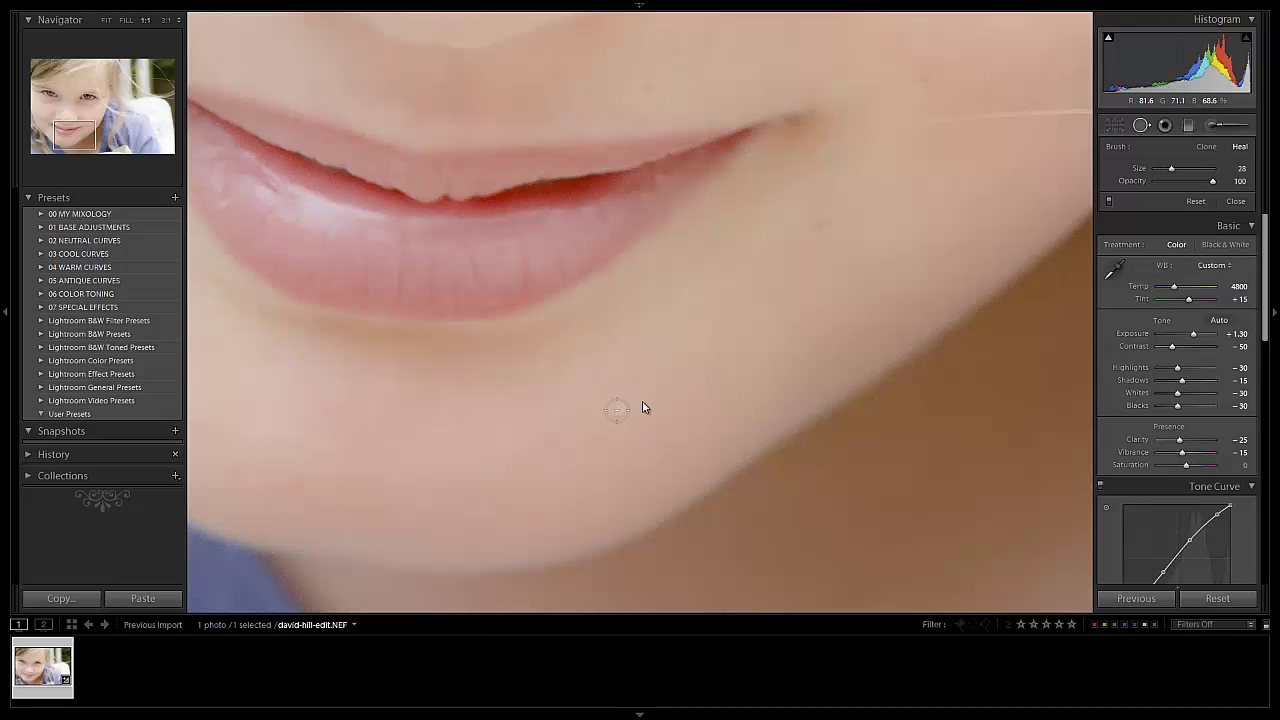
click(617, 409)
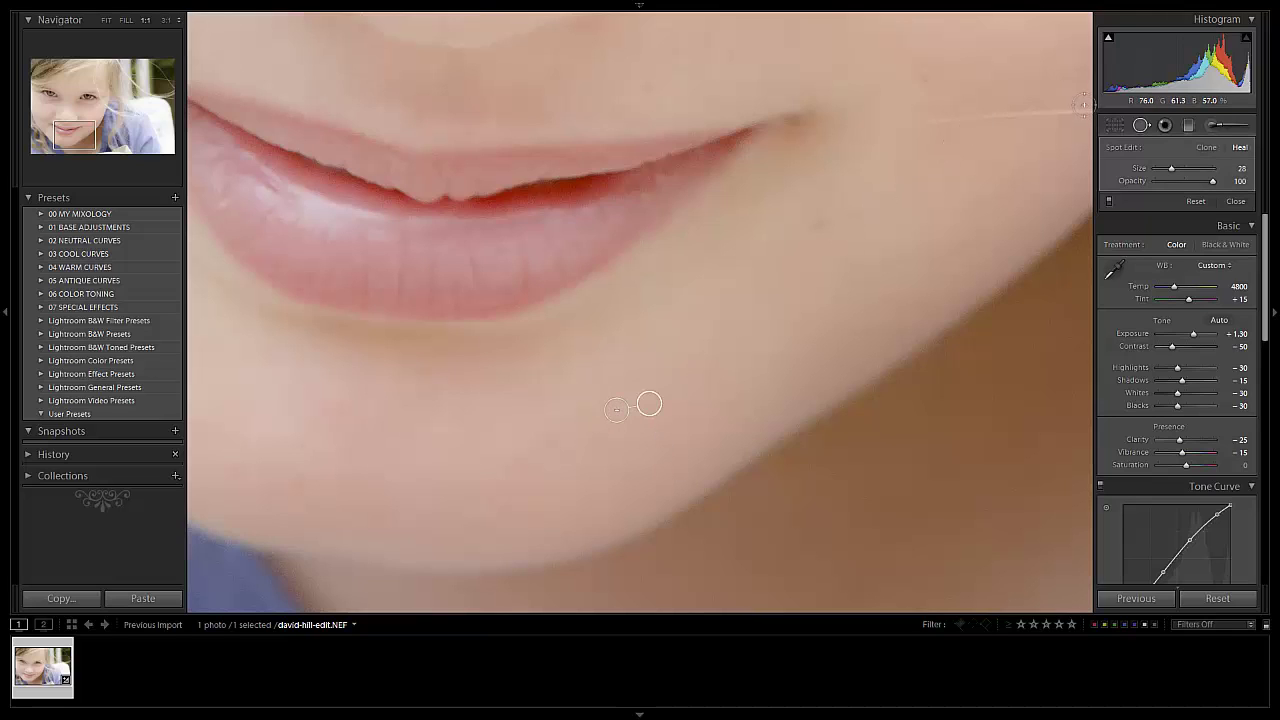
drag(655, 406, 631, 440)
key(h)
click(1141, 125)
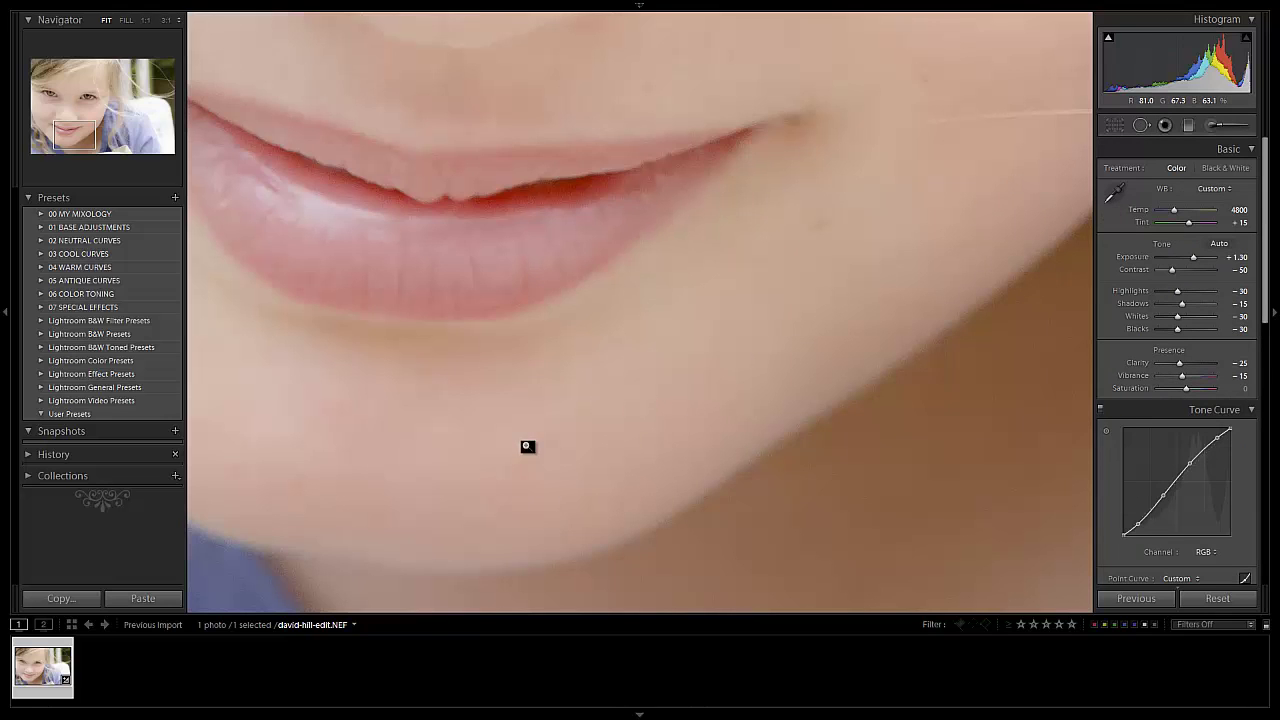
click(550, 390)
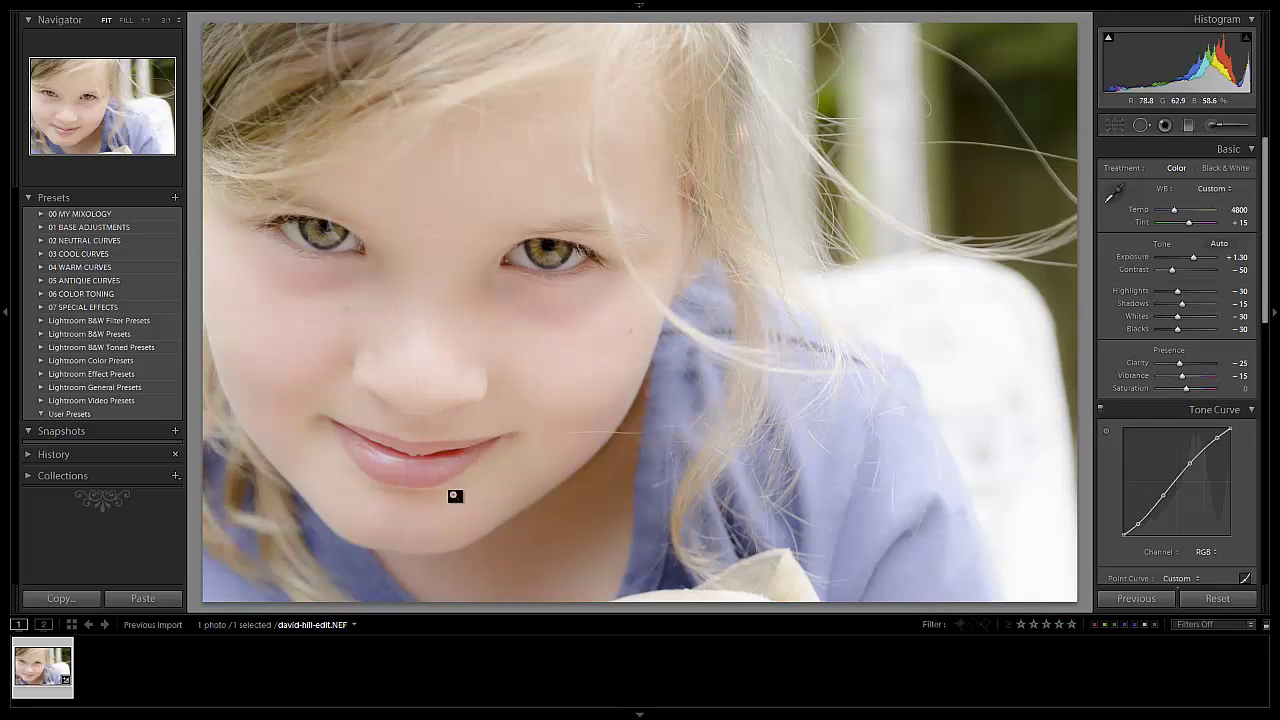
Step: Inspect her nose at 1:1 zoom, then exit Spot Removal and view the whole photo
click(389, 363)
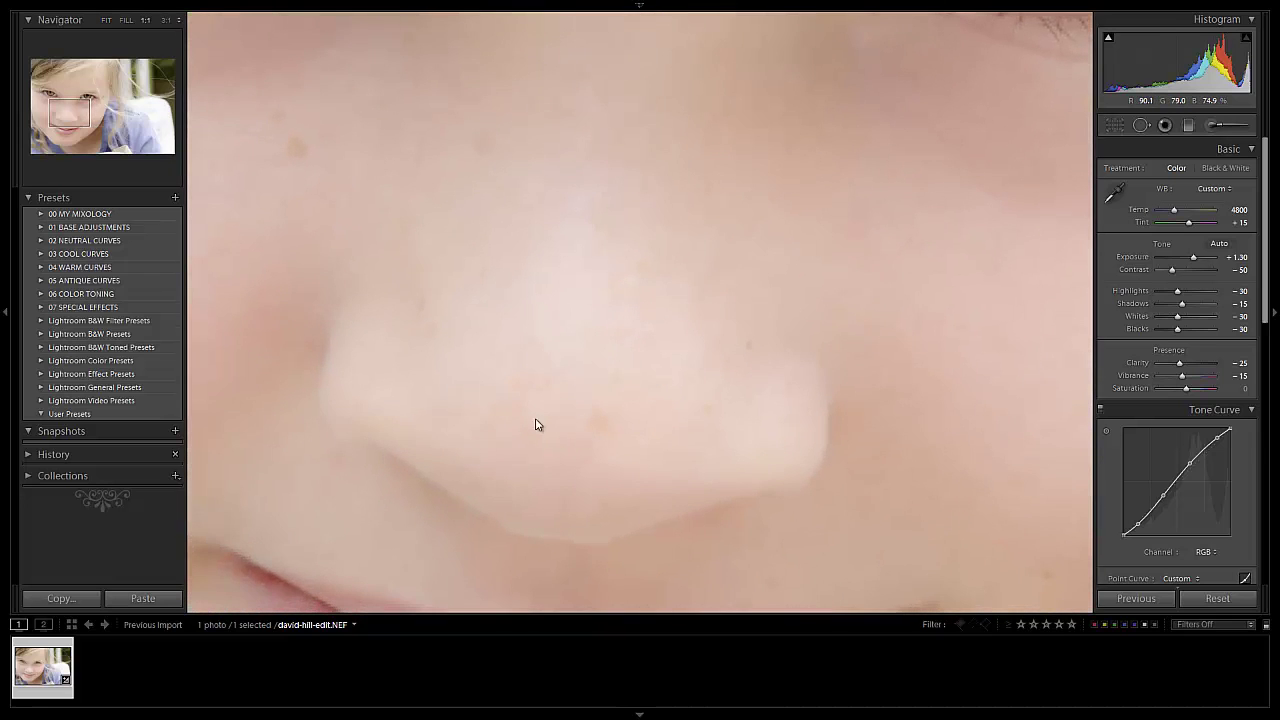
click(613, 418)
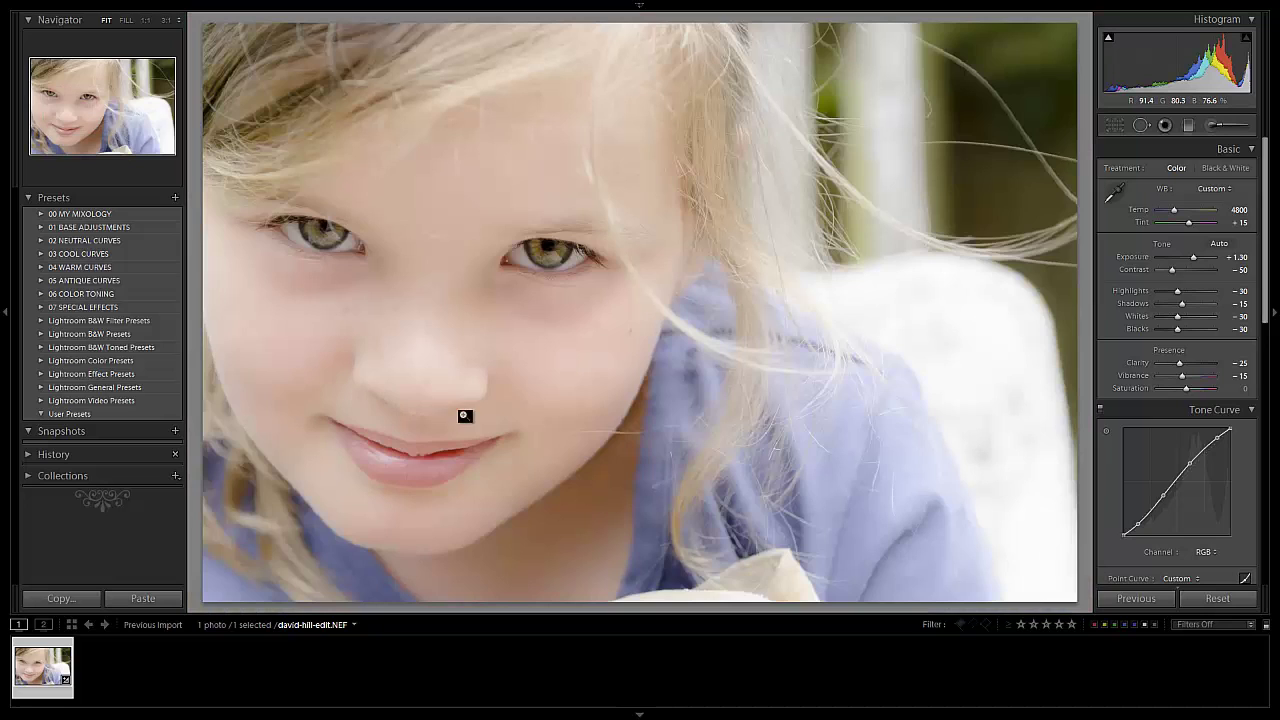
click(501, 347)
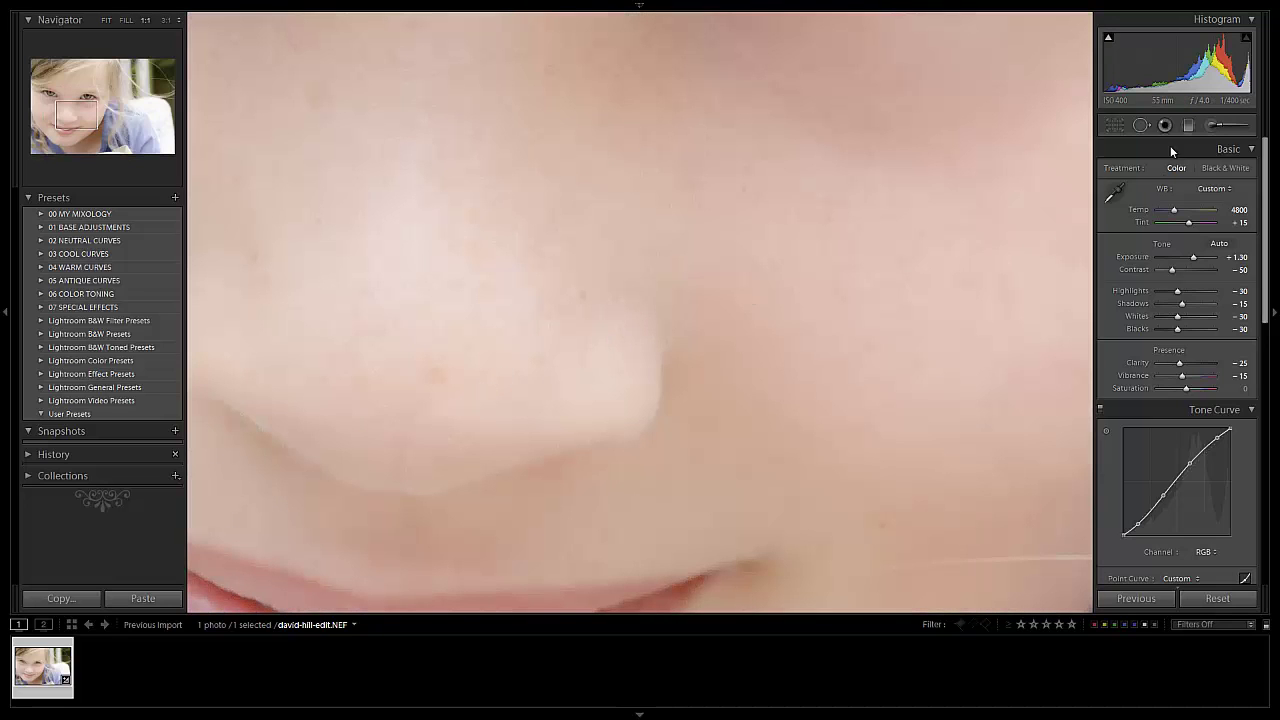
click(1142, 125)
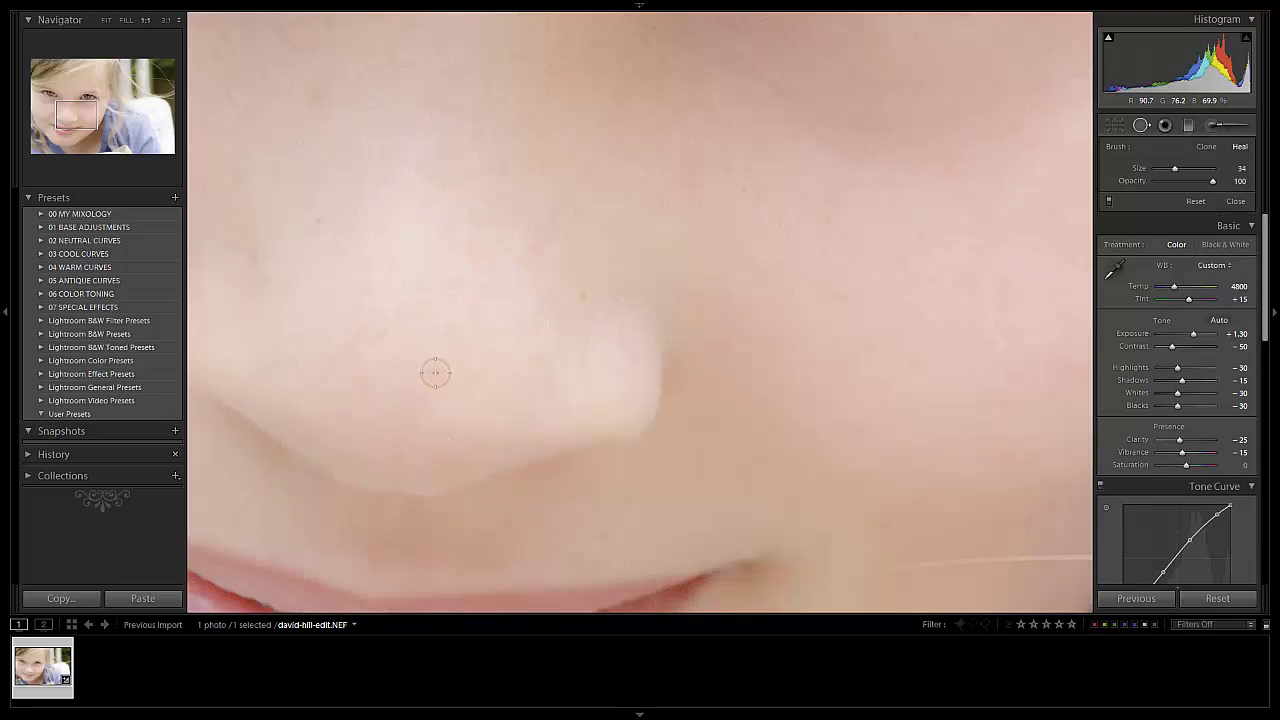
key(q)
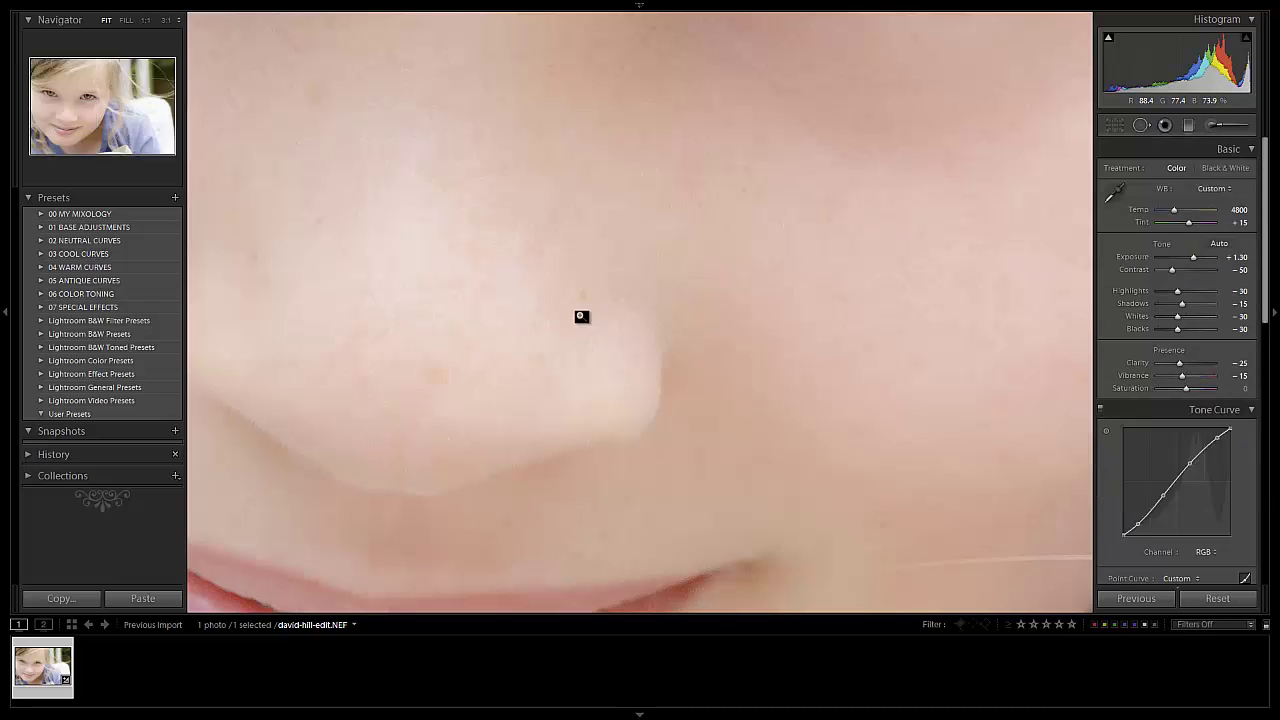
click(584, 320)
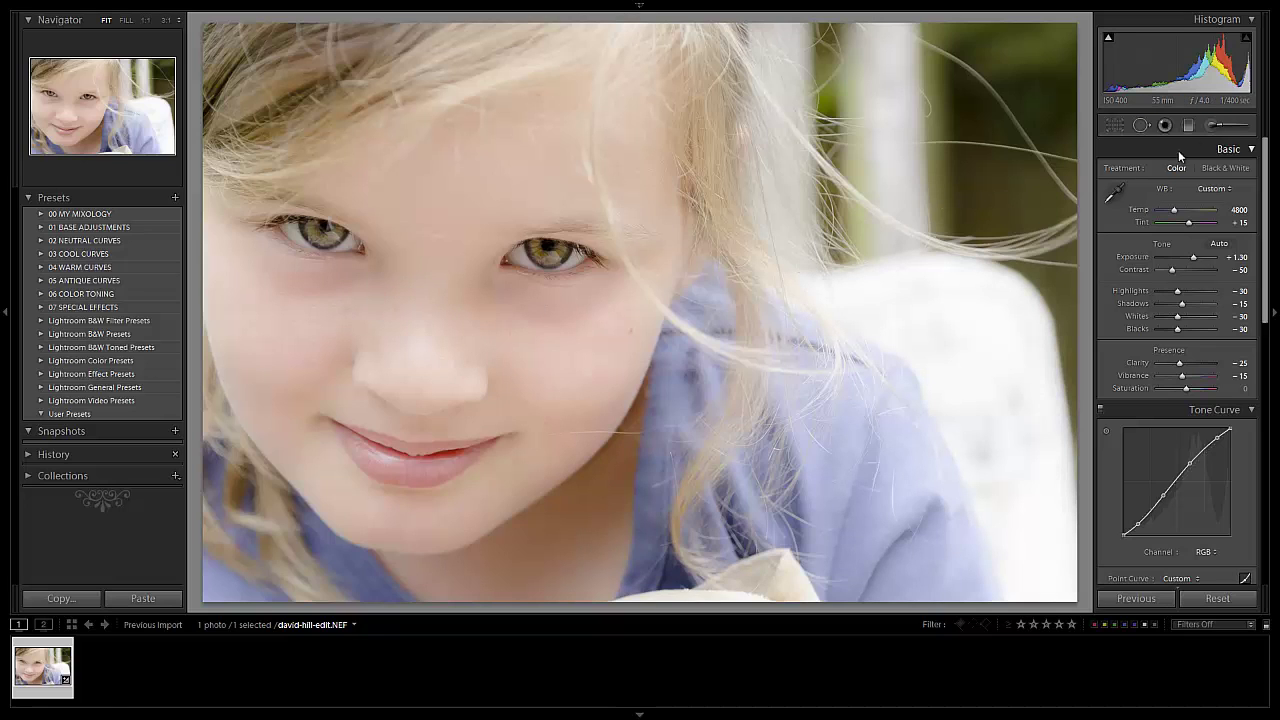
Step: Set up the Adjustment Brush with the 03 Dodge (Brighten) effect, gentler flow and smaller size
click(1214, 125)
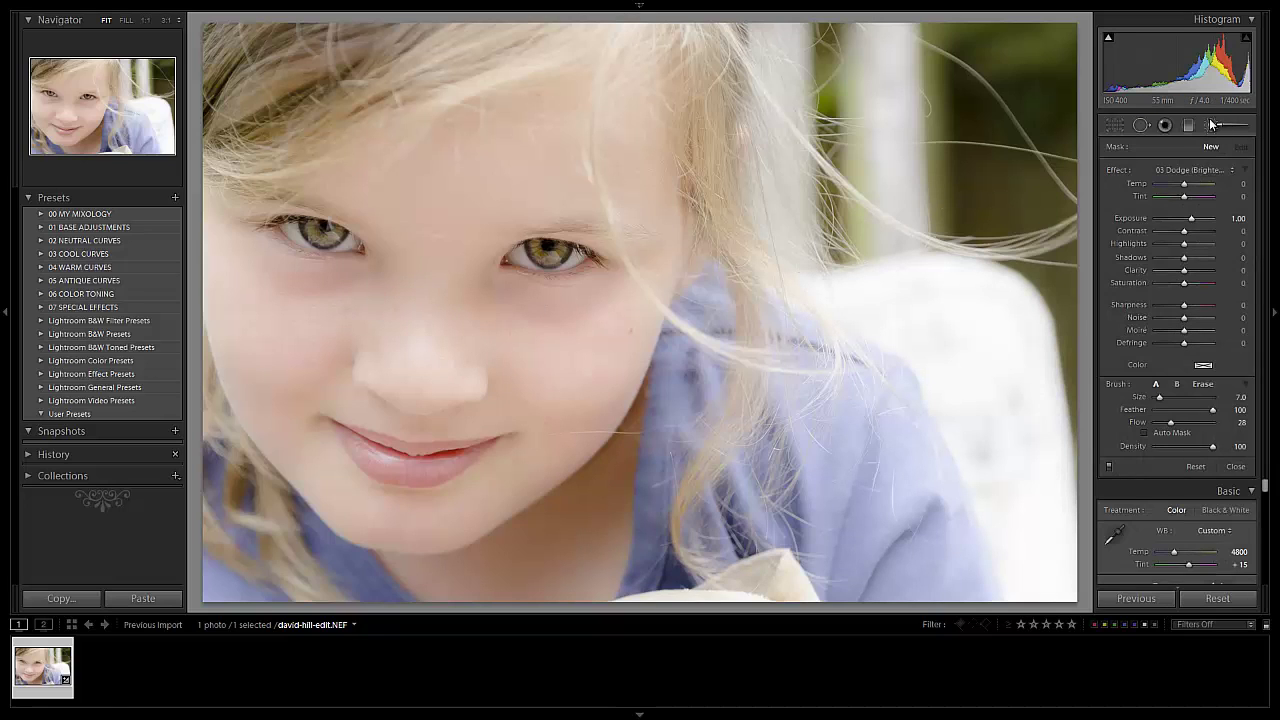
click(1193, 171)
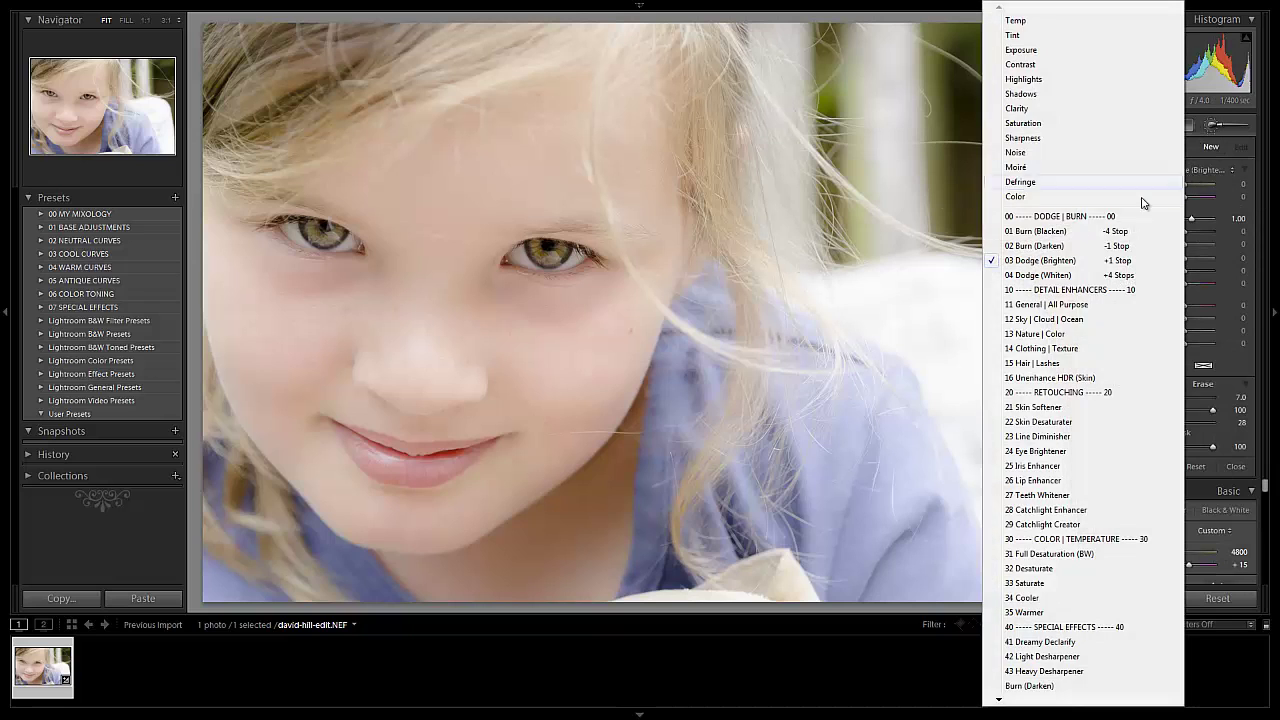
click(1065, 265)
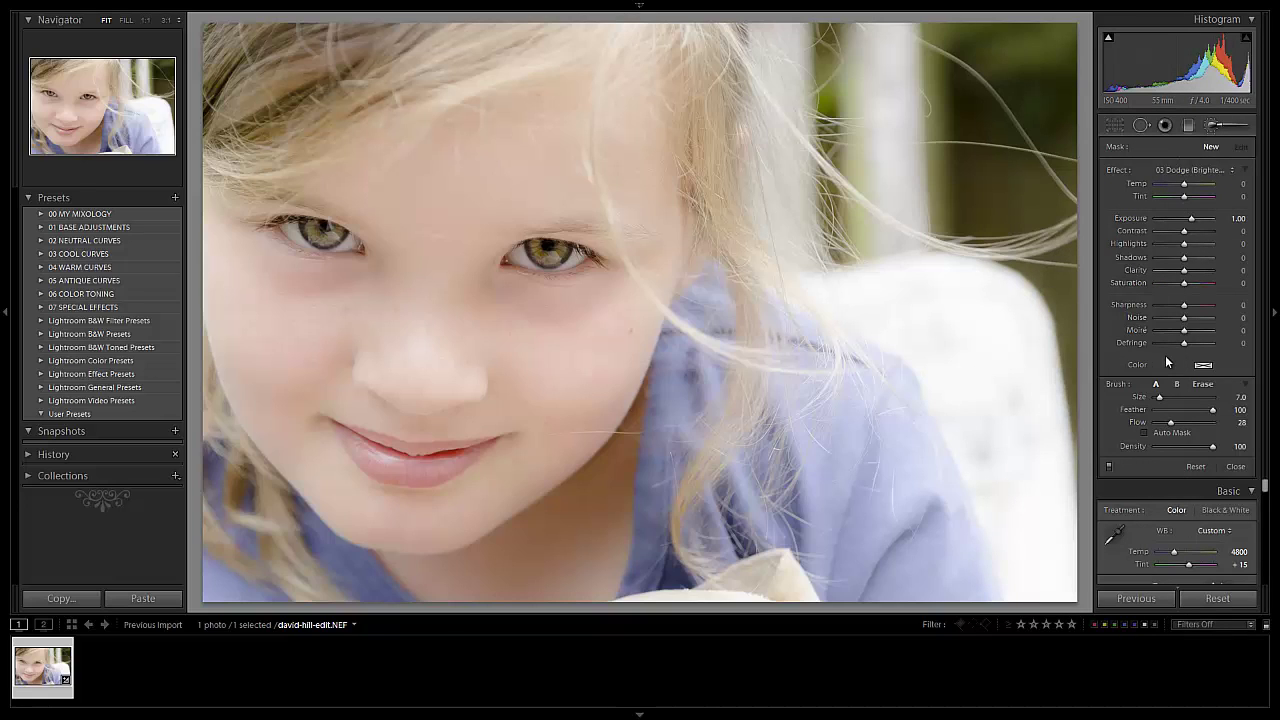
mouse_move(1172, 422)
mouse_down()
mouse_move(1222, 425)
mouse_move(1165, 422)
mouse_up()
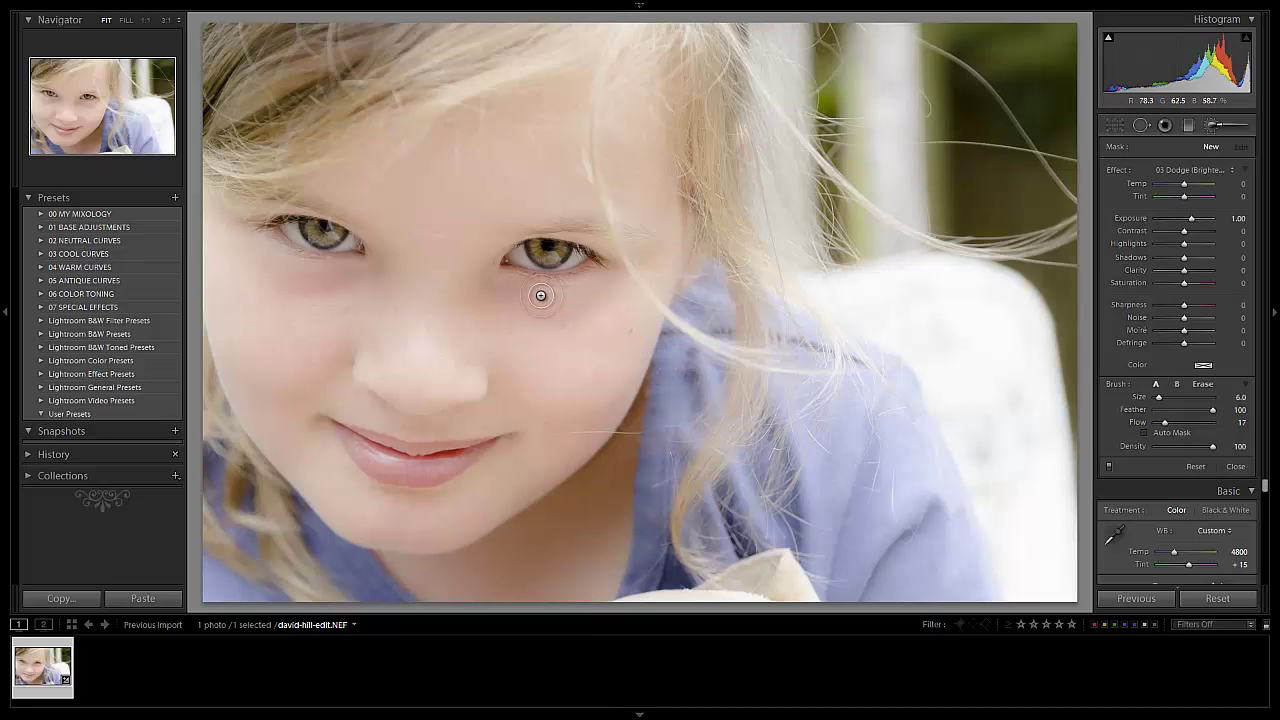
key(bracketleft)
Step: Paint a trial brightening stroke on the cheek, then undo it and the exposure increase
click(500, 293)
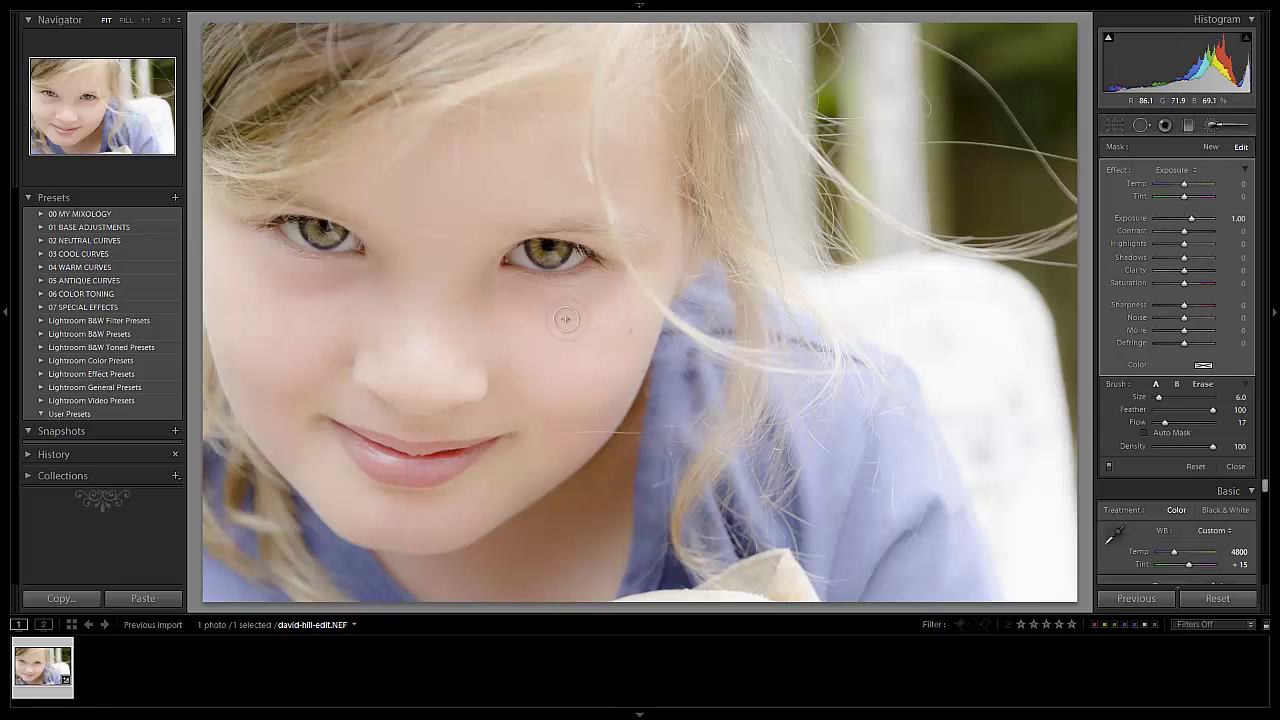
drag(504, 302, 516, 305)
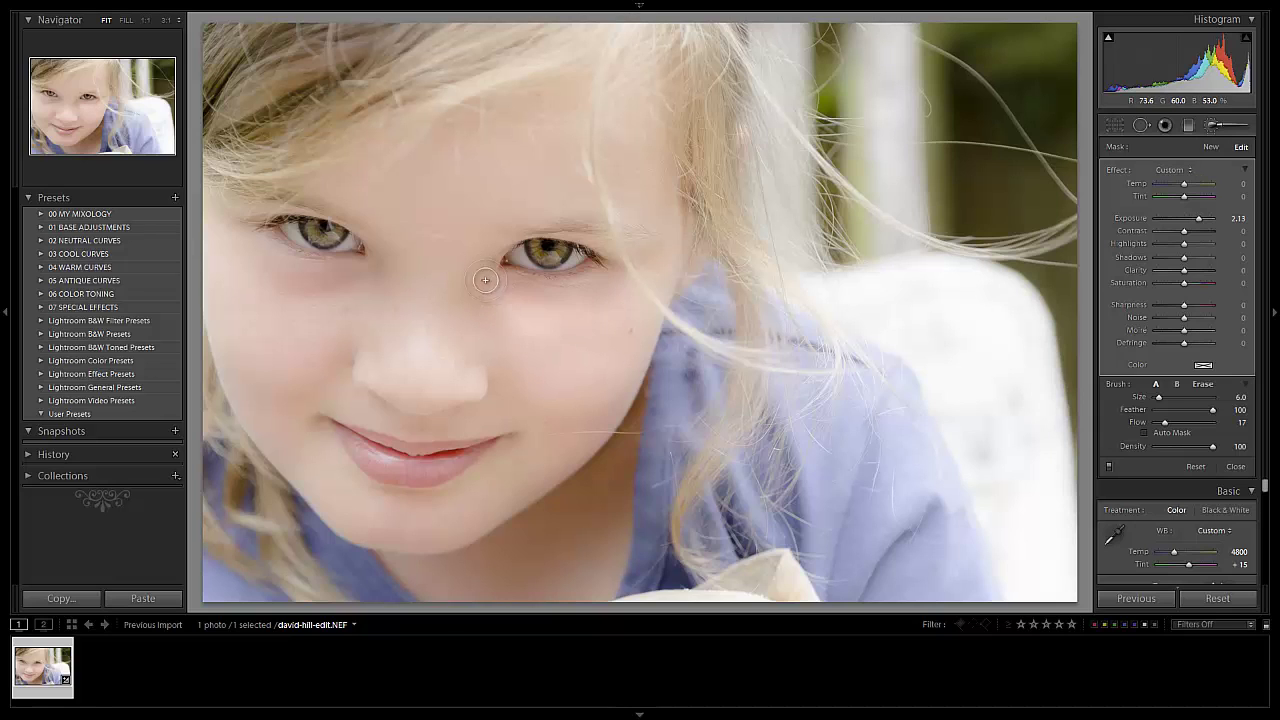
key(ctrl+z)
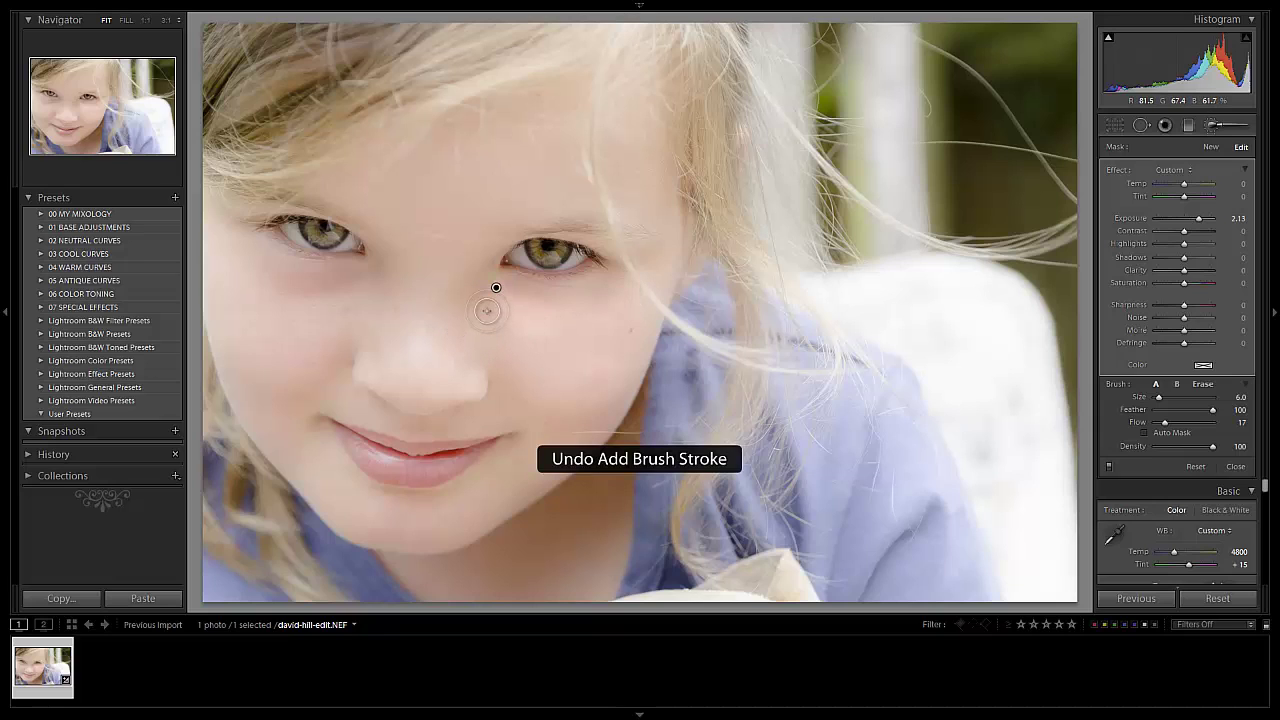
key(ctrl+z)
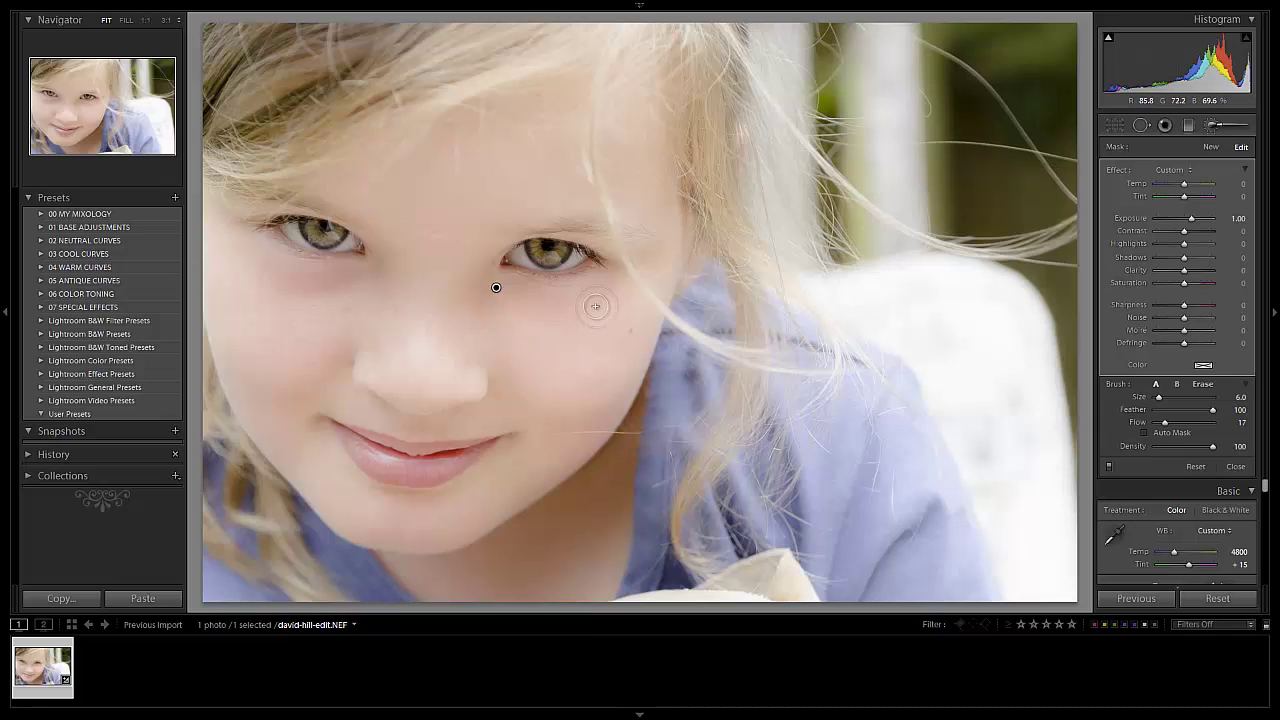
key(h)
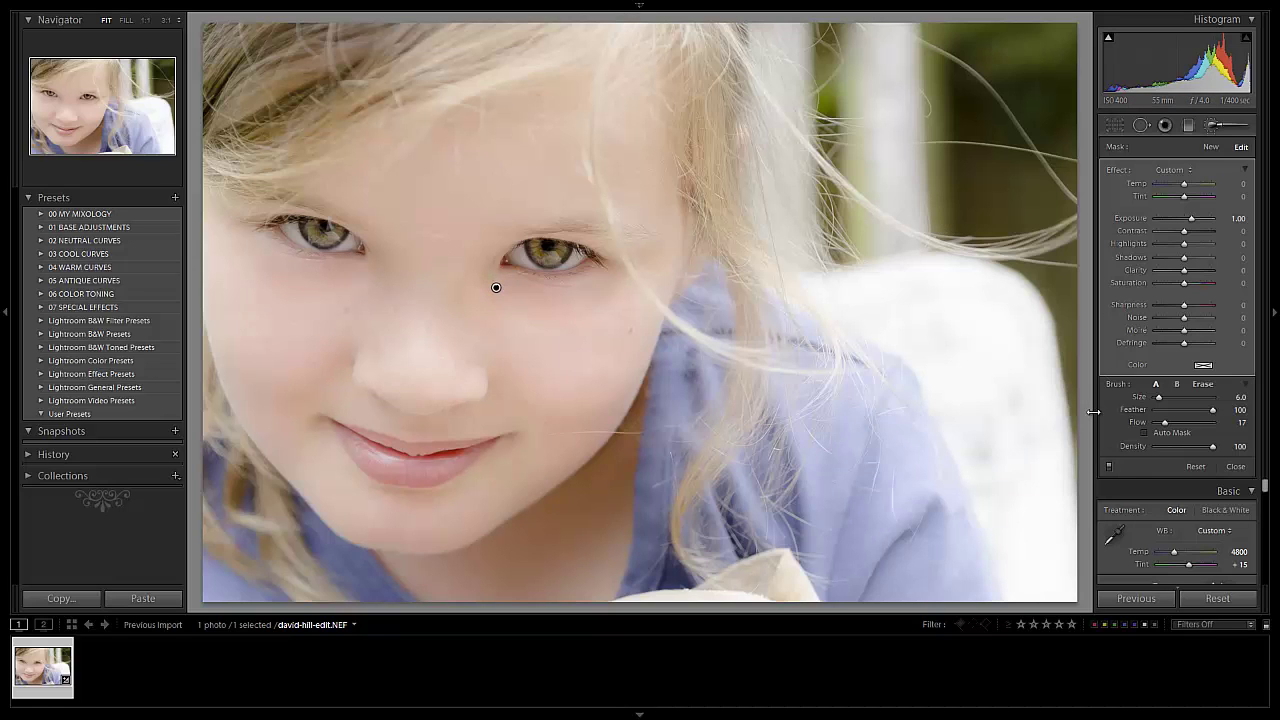
Step: Compare the under-eye brightening on and off, erase some beside the nose bridge, and close the brush
click(1109, 468)
click(1109, 468)
key(alt)
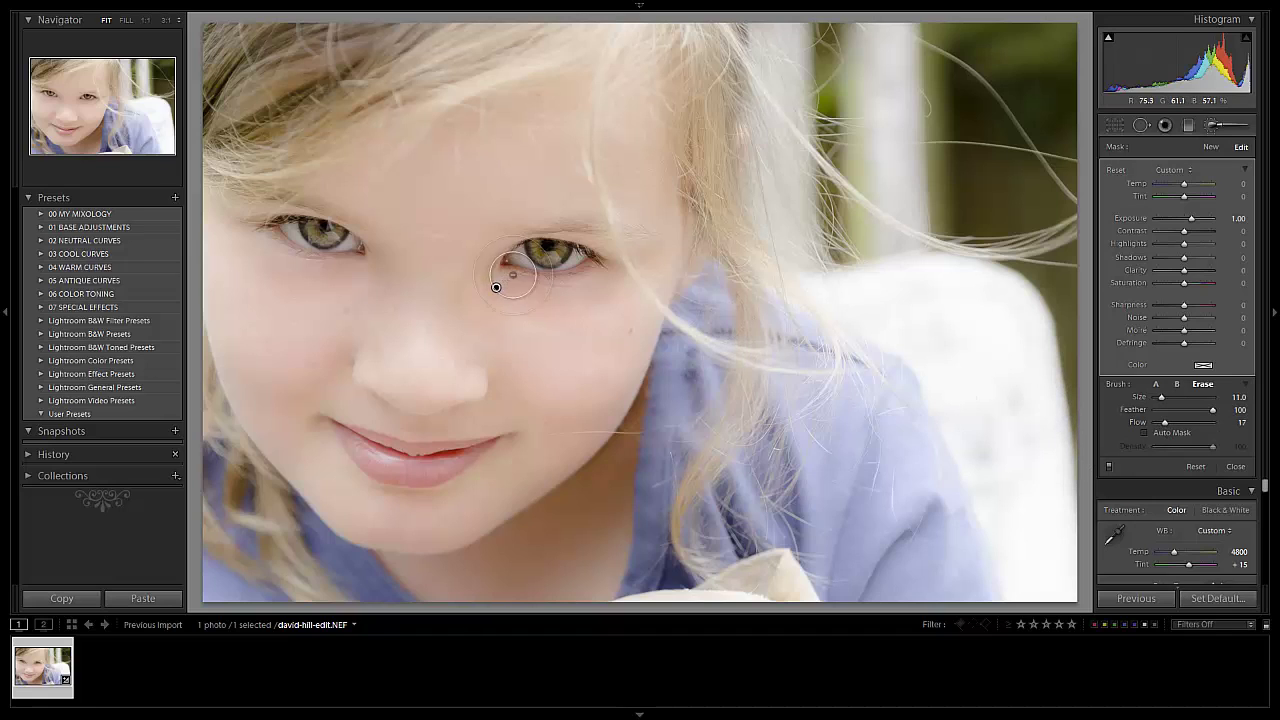
key(bracketright)
key(bracketright)
key(bracketright)
click(496, 287)
key(alt)
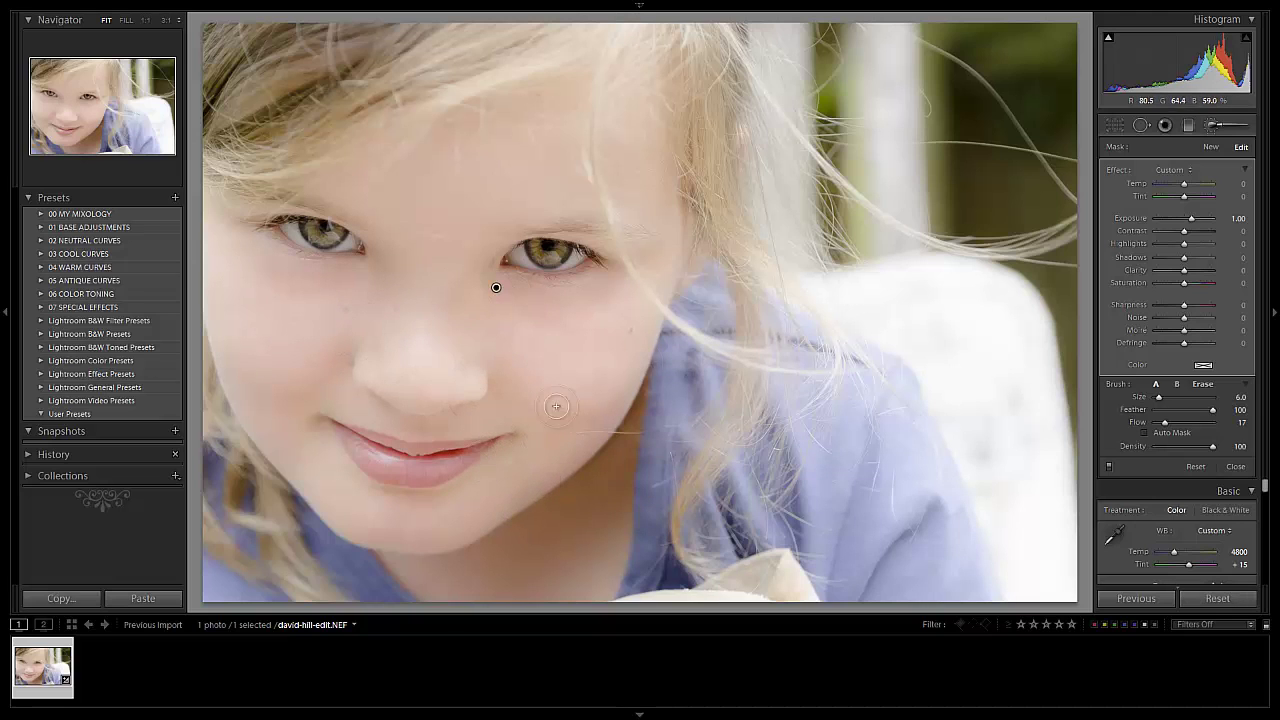
click(1213, 124)
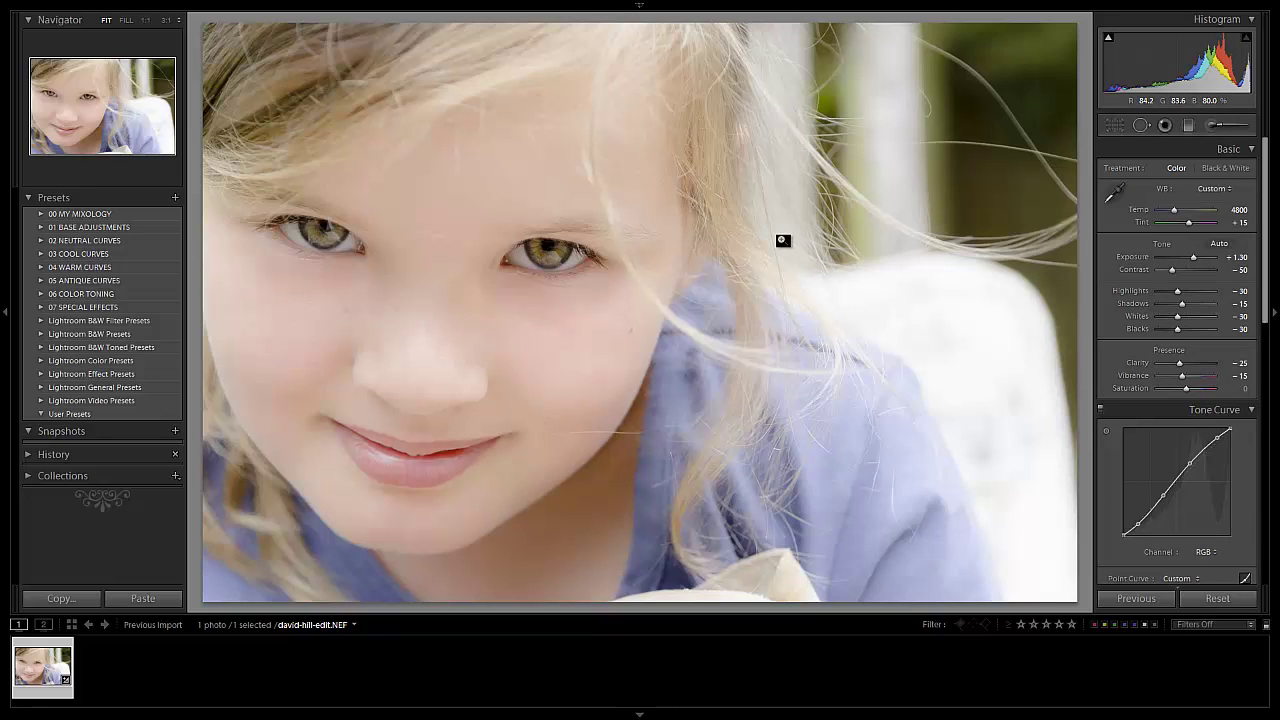
click(1194, 379)
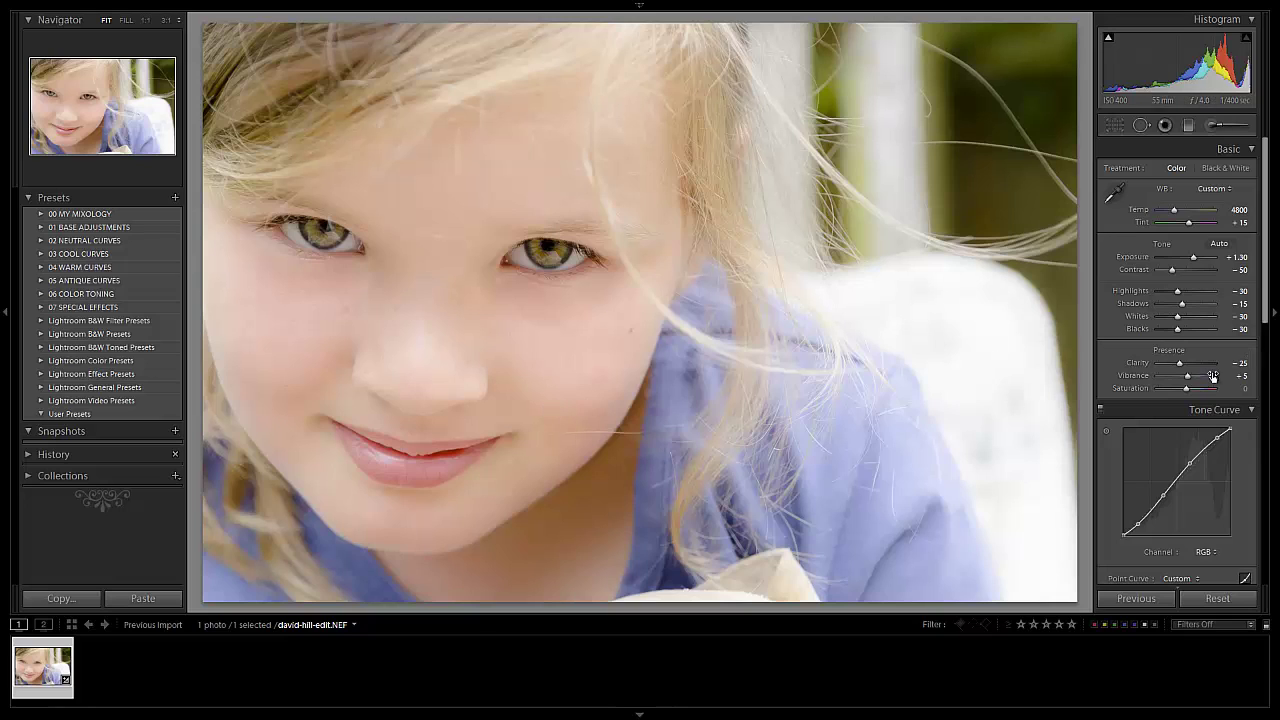
key(Down)
key(Down)
key(Down)
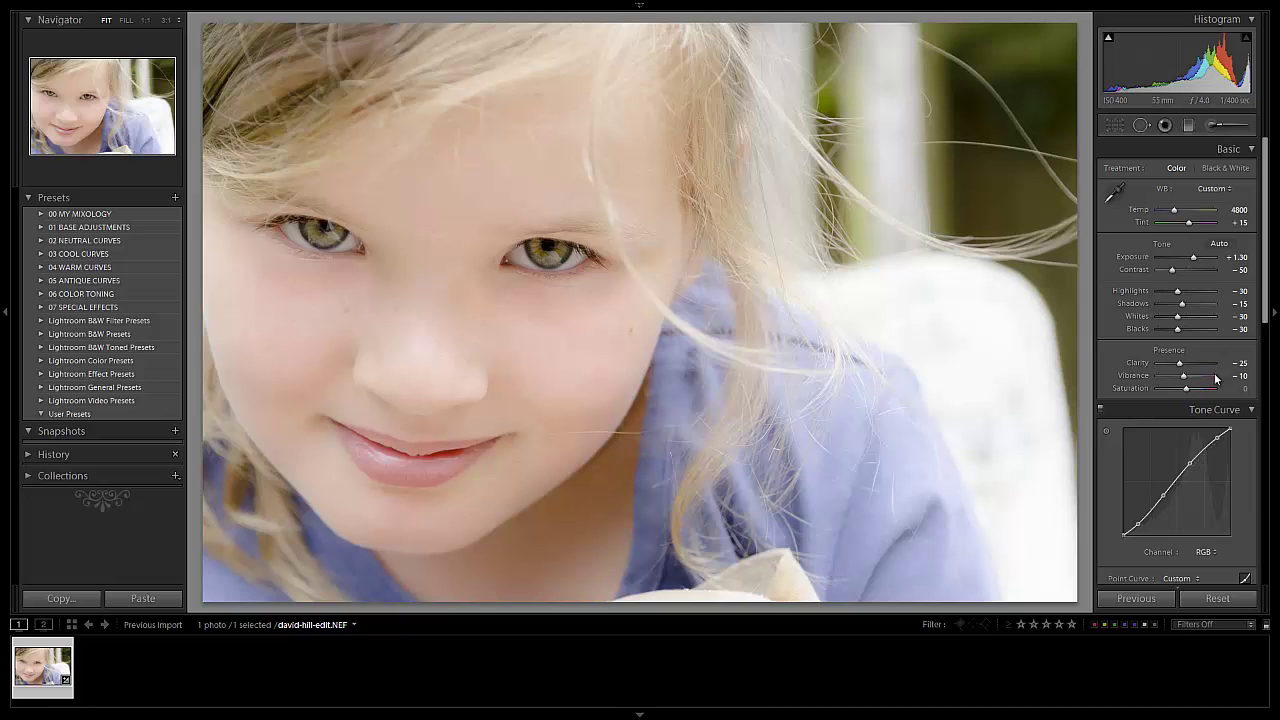
key(Down)
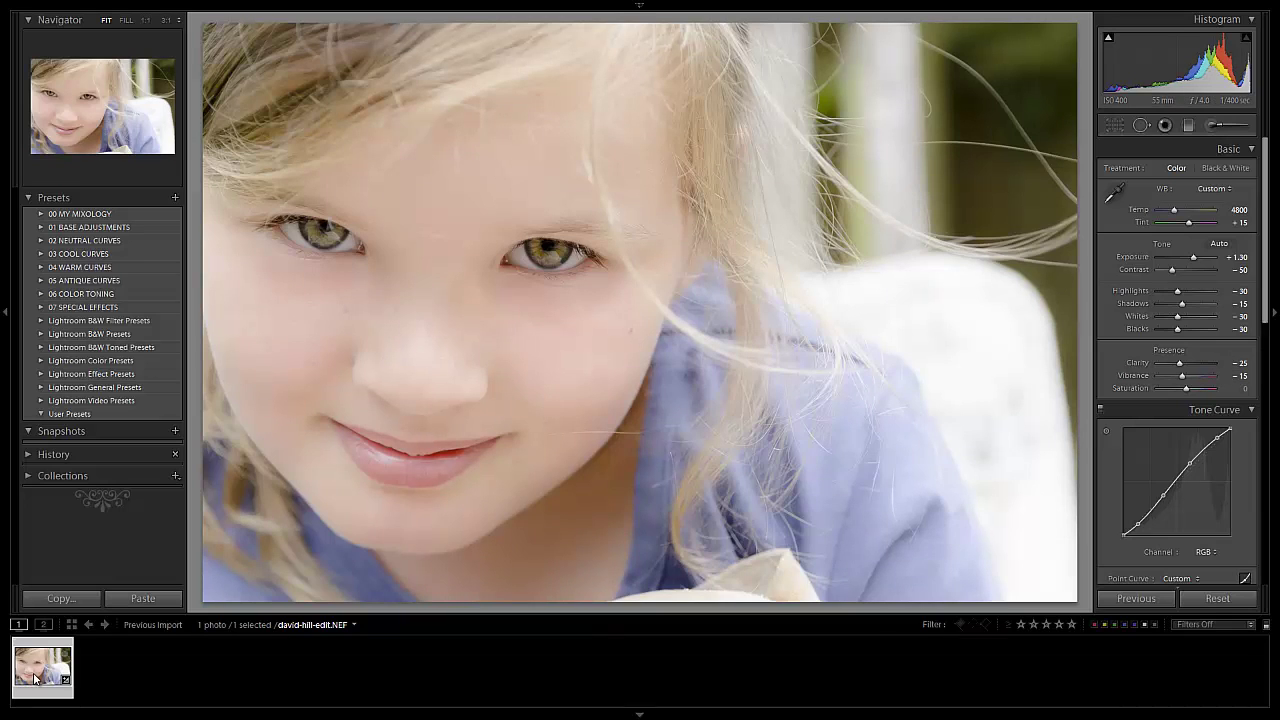
key(backslash)
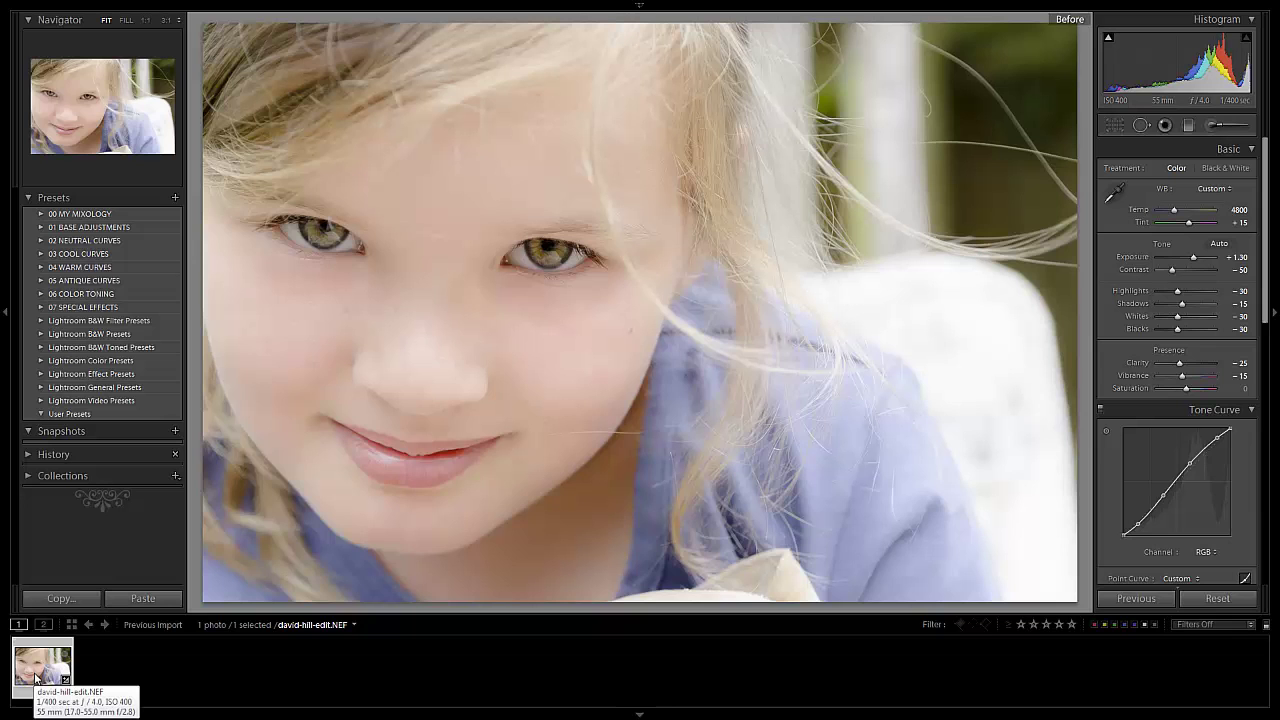
key(backslash)
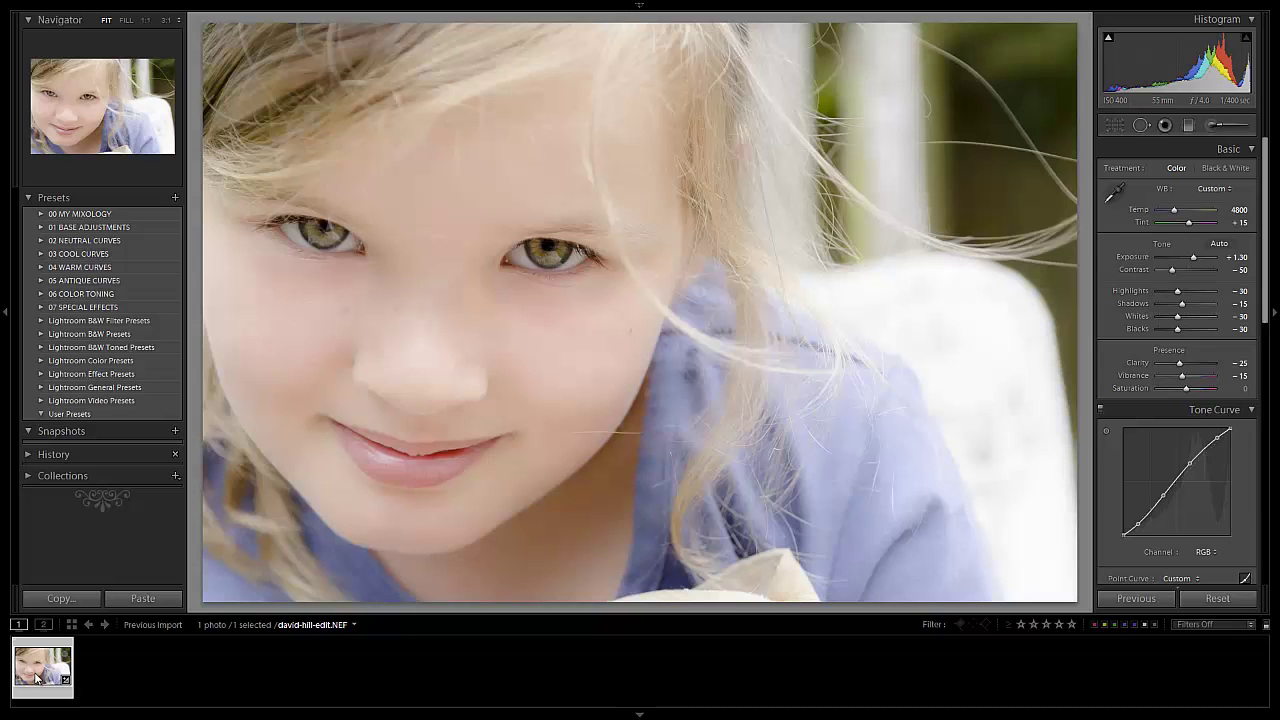
key(backslash)
key(backslash)
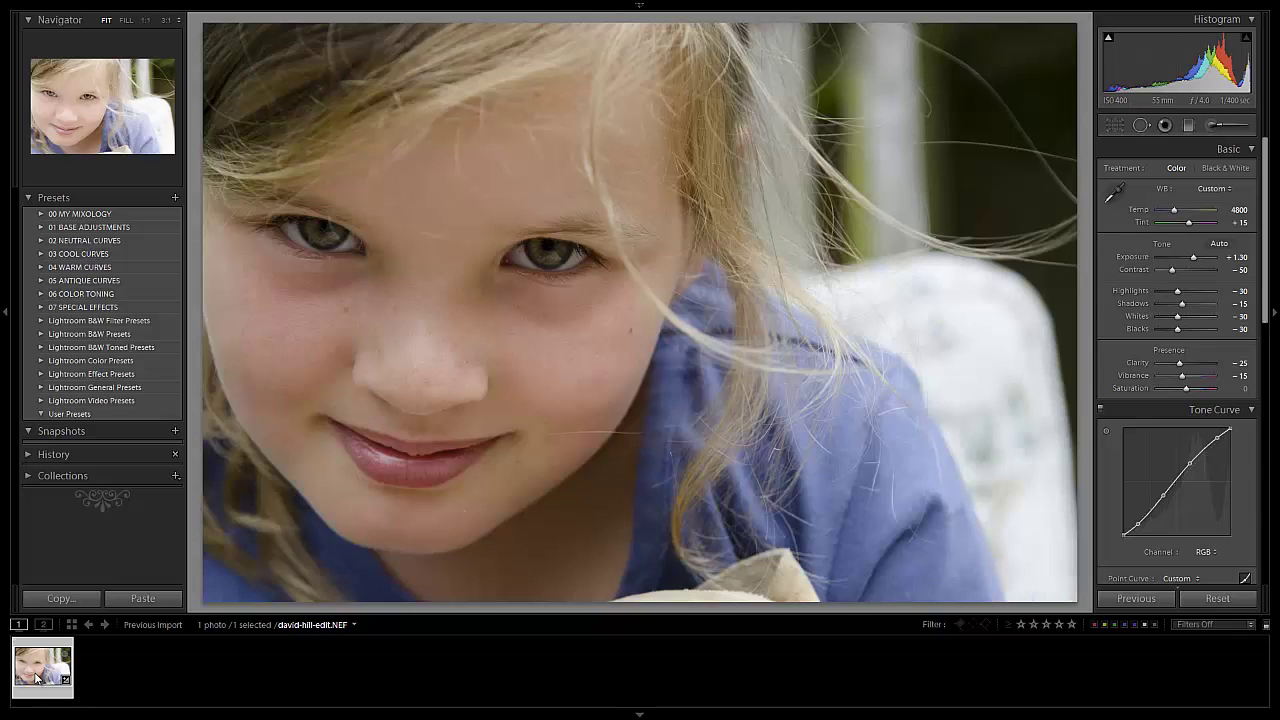
key(backslash)
key(backslash)
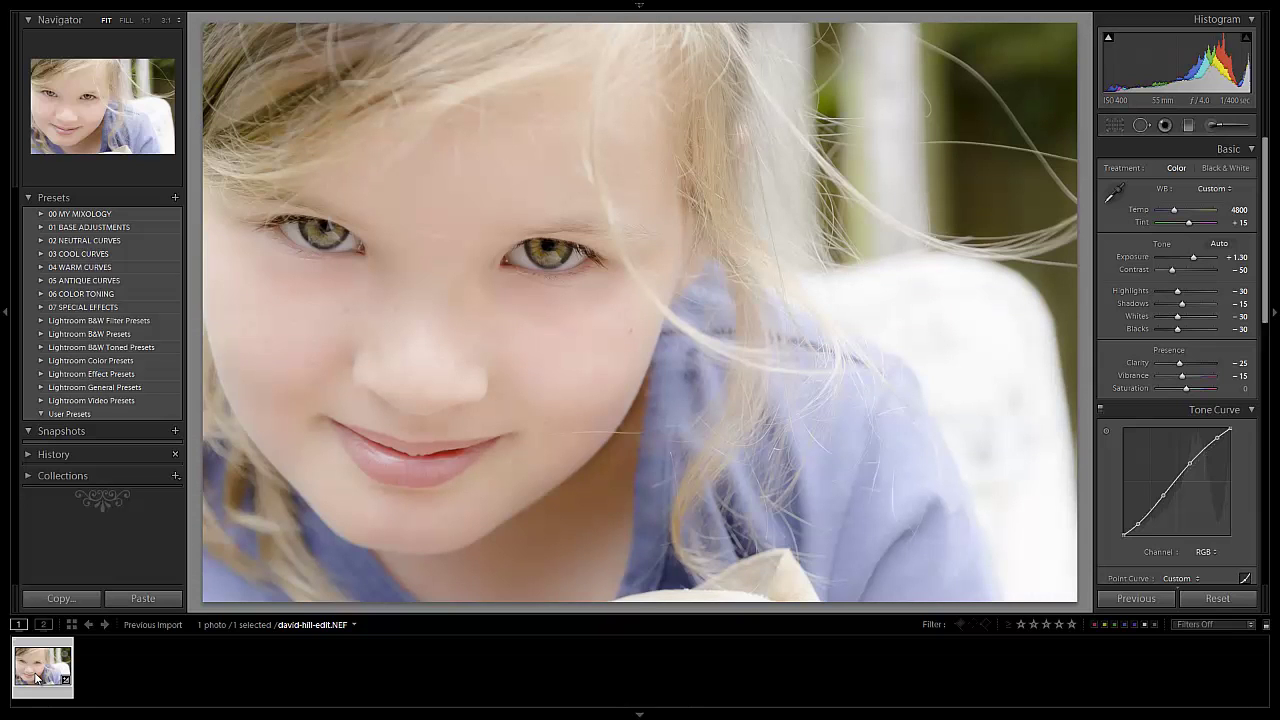
Step: Make a virtual copy, convert it to Black & White with raised Contrast, and return to the original
key(ctrl+apostrophe)
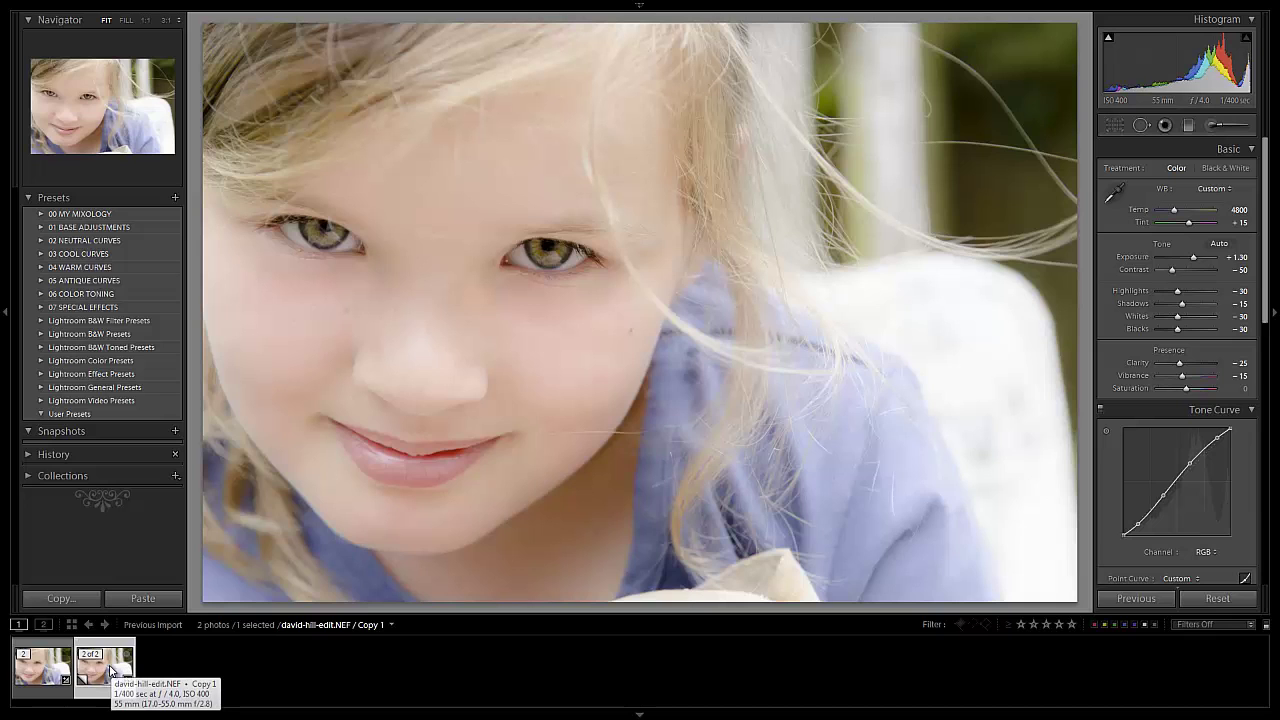
key(v)
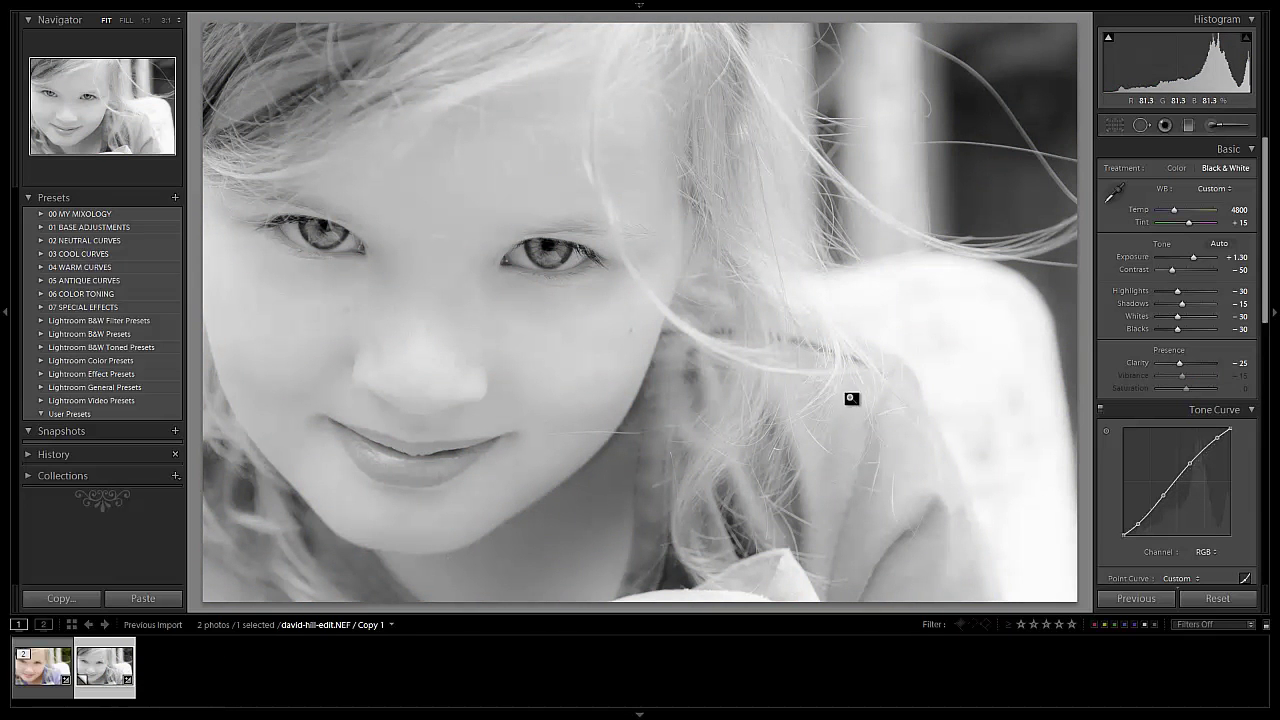
key(Up)
key(Up)
key(Up)
key(Up)
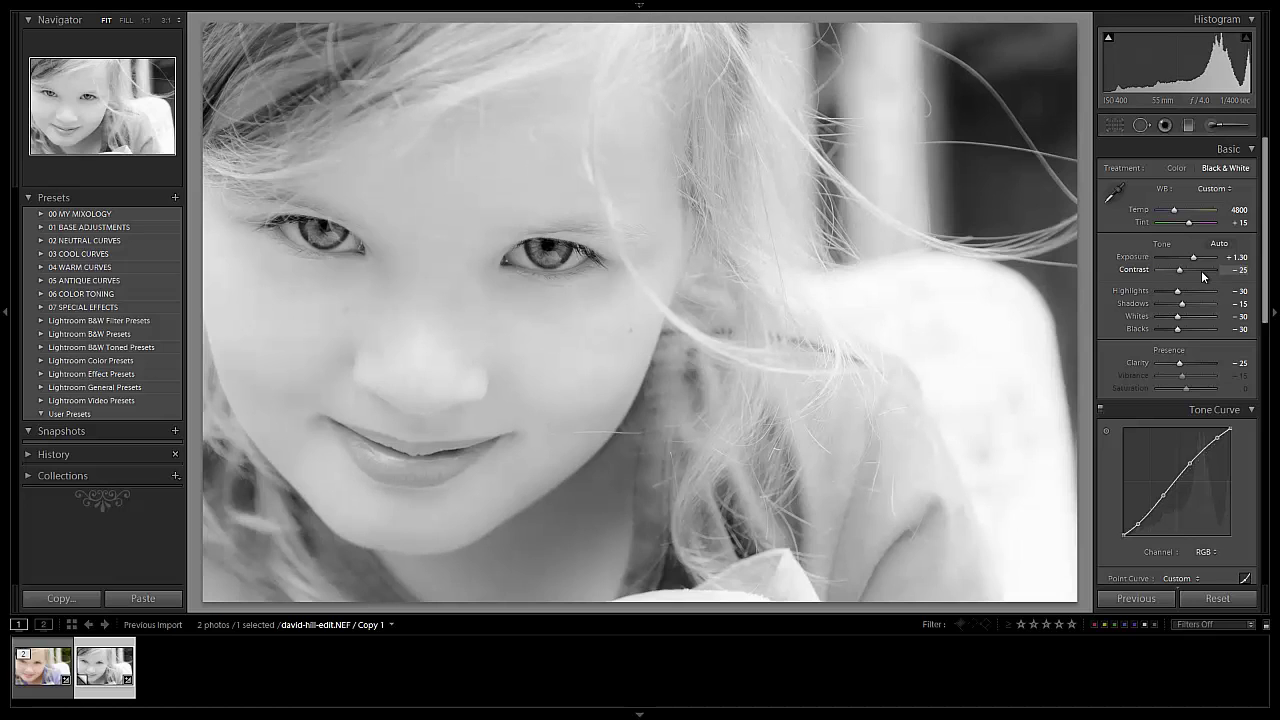
click(48, 676)
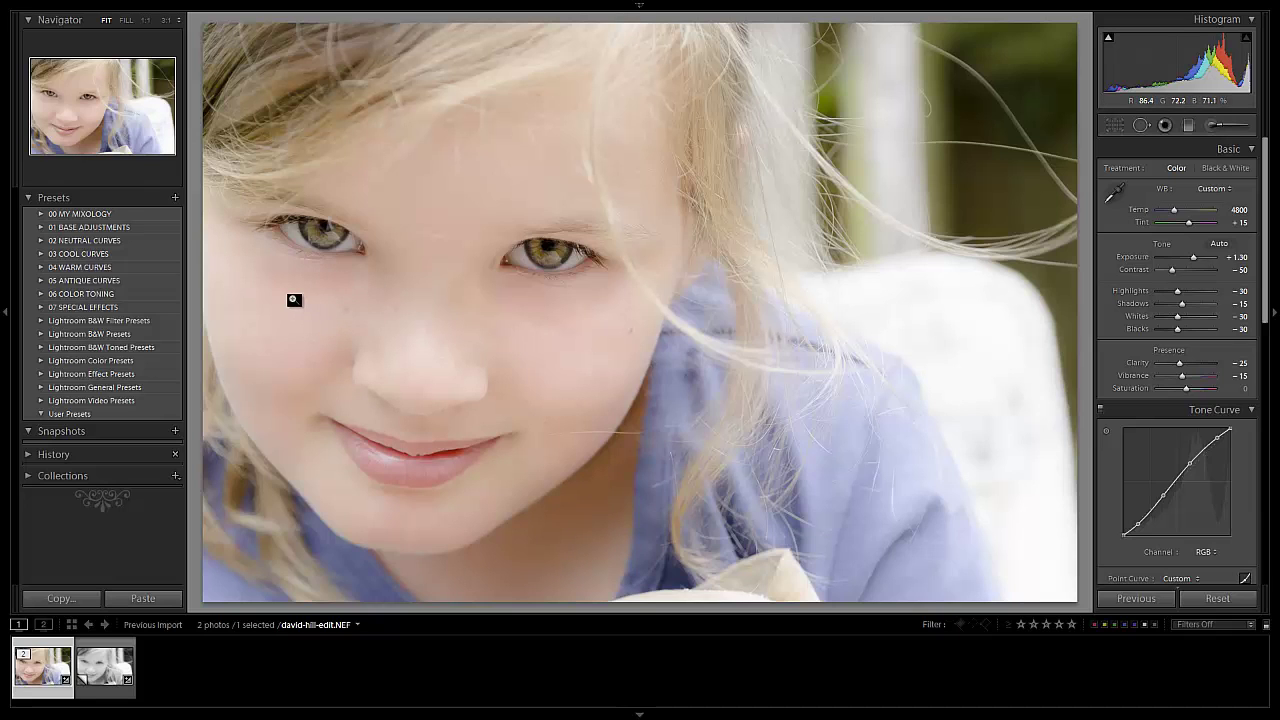
Step: Paint the 25 Iris Enhancer brush at full flow over the first eye's iris
click(1212, 126)
click(1175, 173)
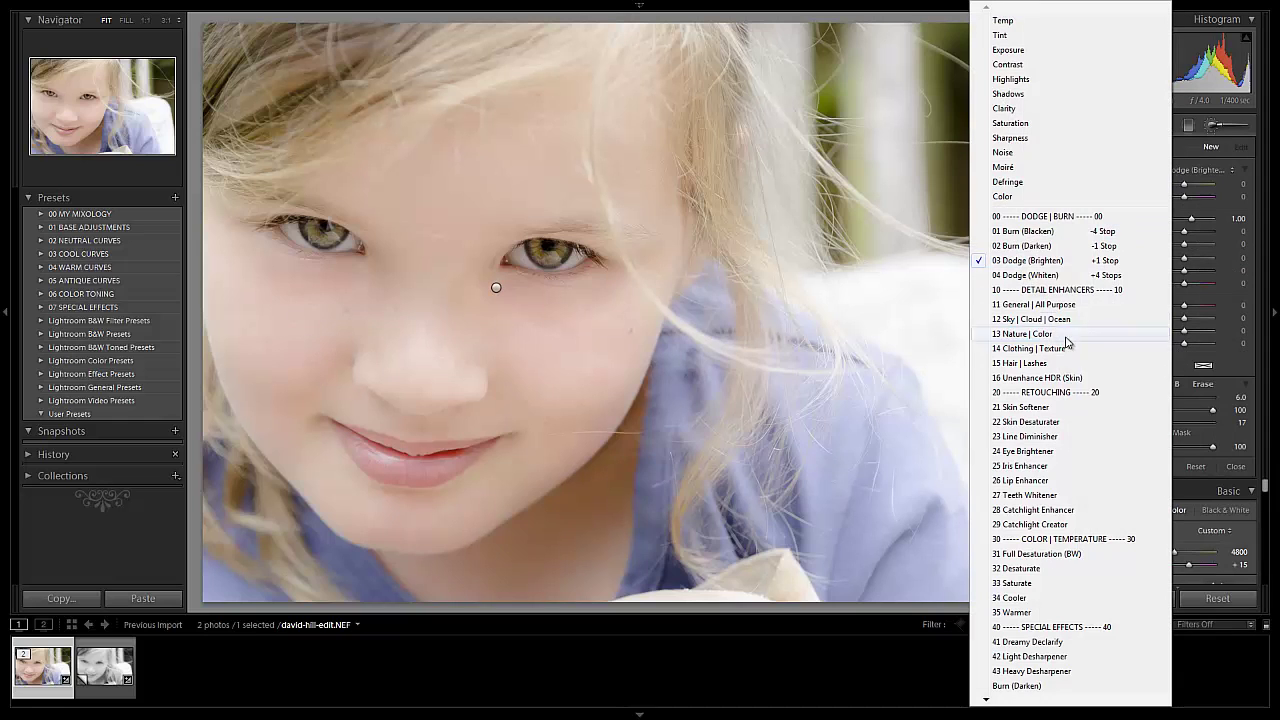
click(1058, 468)
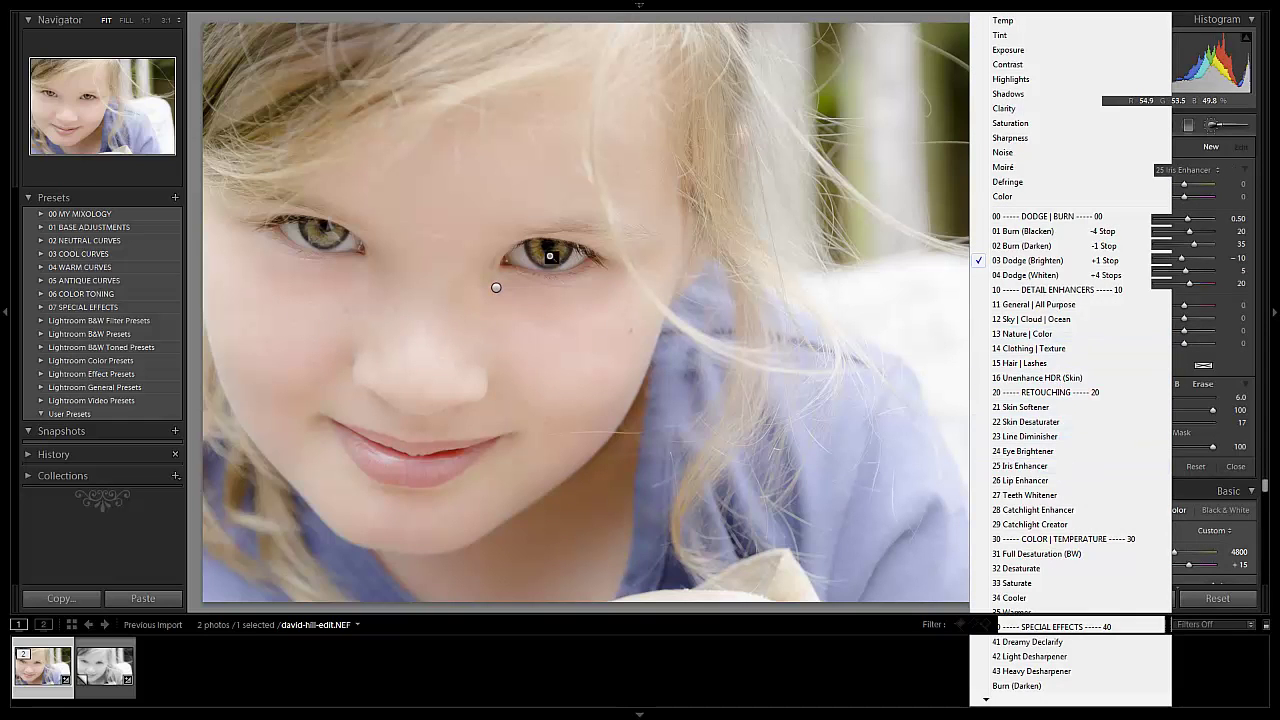
key(z)
key(bracketright)
mouse_move(519, 233)
mouse_down()
mouse_move(520, 270)
mouse_move(552, 288)
mouse_move(604, 277)
mouse_move(626, 241)
mouse_move(591, 275)
mouse_move(537, 264)
mouse_move(520, 225)
mouse_move(545, 272)
mouse_move(617, 242)
mouse_move(582, 280)
mouse_move(528, 264)
mouse_move(512, 221)
mouse_up()
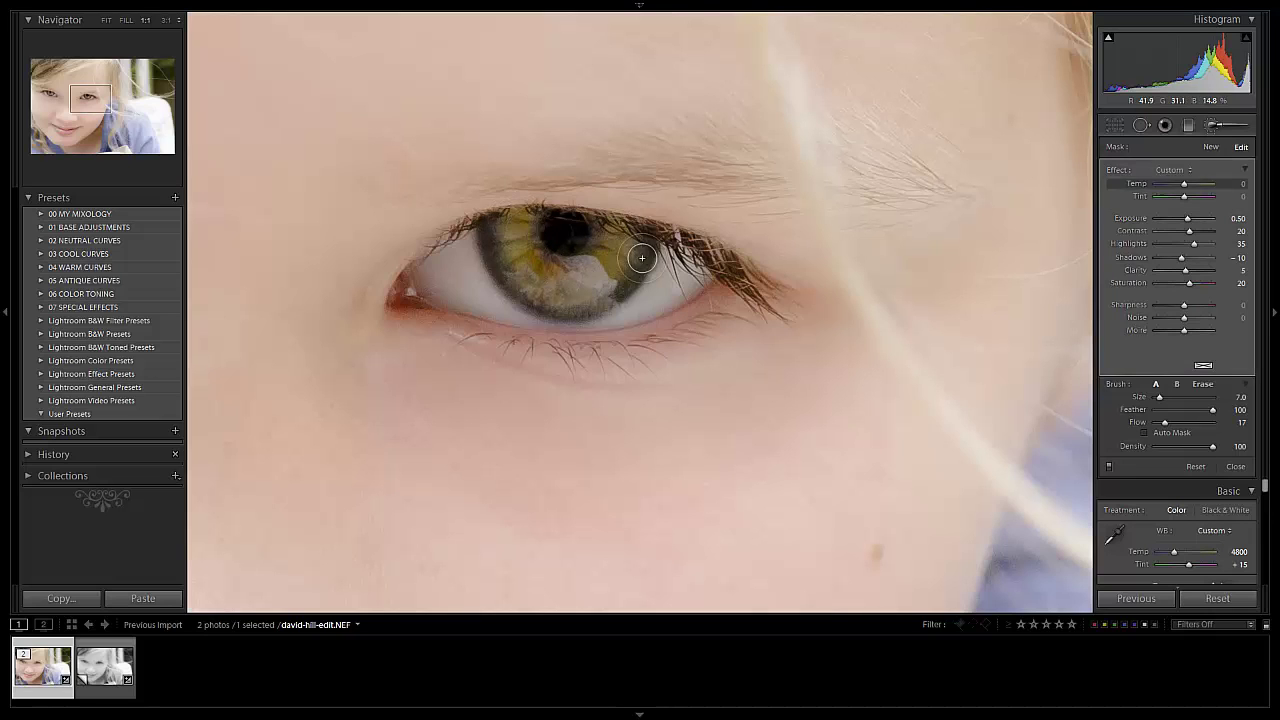
drag(1161, 424, 1213, 422)
mouse_move(590, 307)
mouse_down()
mouse_move(530, 273)
mouse_move(516, 219)
mouse_move(557, 268)
mouse_move(615, 266)
mouse_move(625, 233)
mouse_move(560, 280)
mouse_move(516, 230)
mouse_move(533, 272)
mouse_up()
Step: Paint the other eye's iris, lower effect exposure to 0.07, then show the black-and-white Copy 1
key(alt)
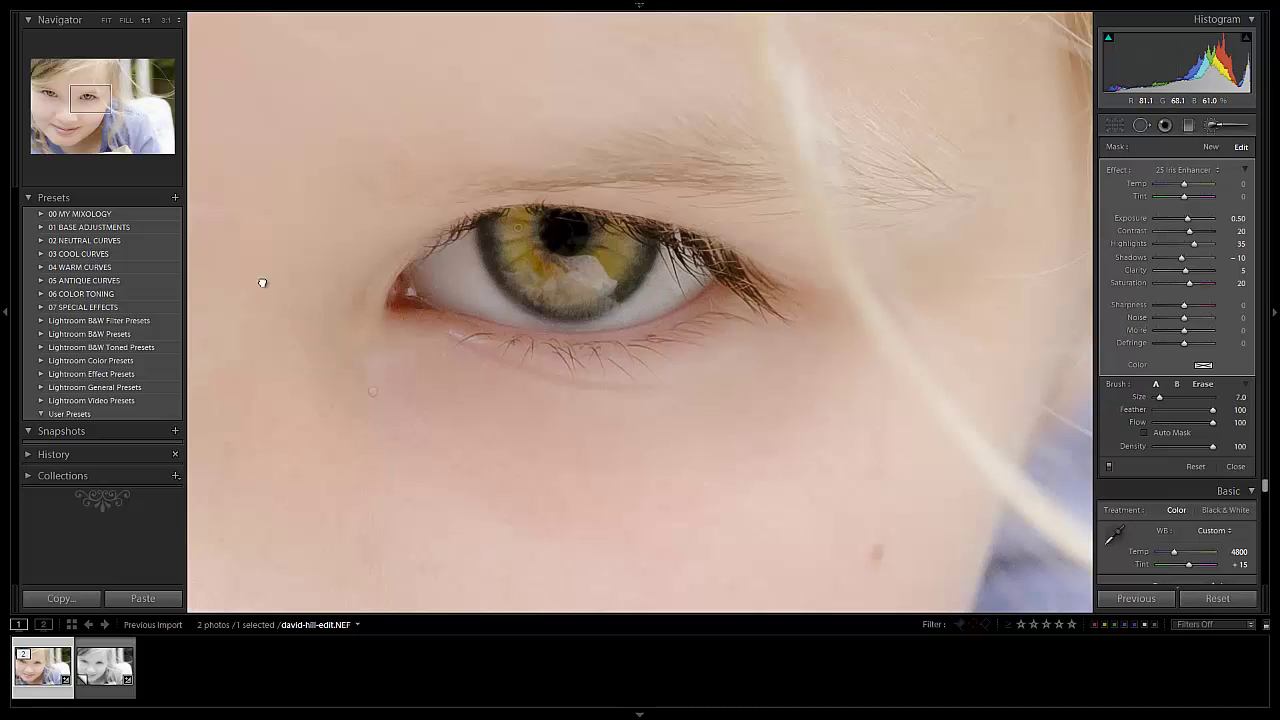
drag(263, 280, 963, 234)
mouse_move(371, 107)
mouse_down()
mouse_move(386, 100)
mouse_move(425, 158)
mouse_move(486, 120)
mouse_move(413, 157)
mouse_up()
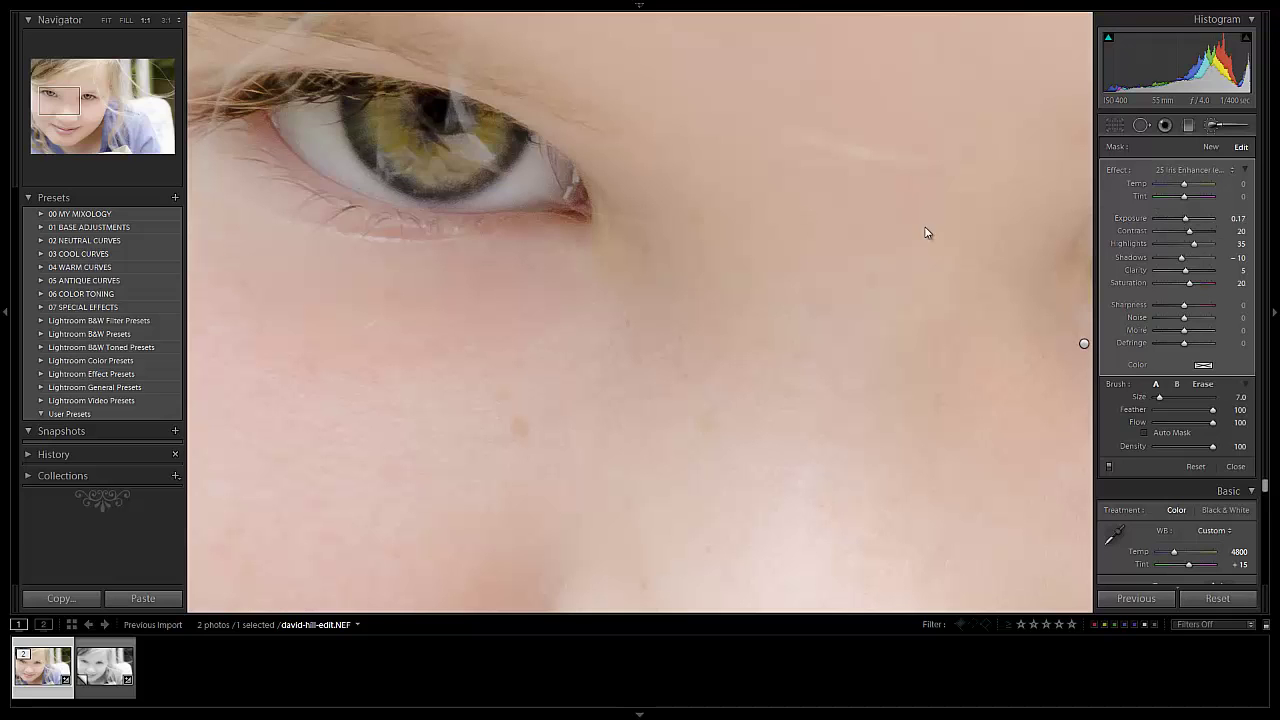
key(z)
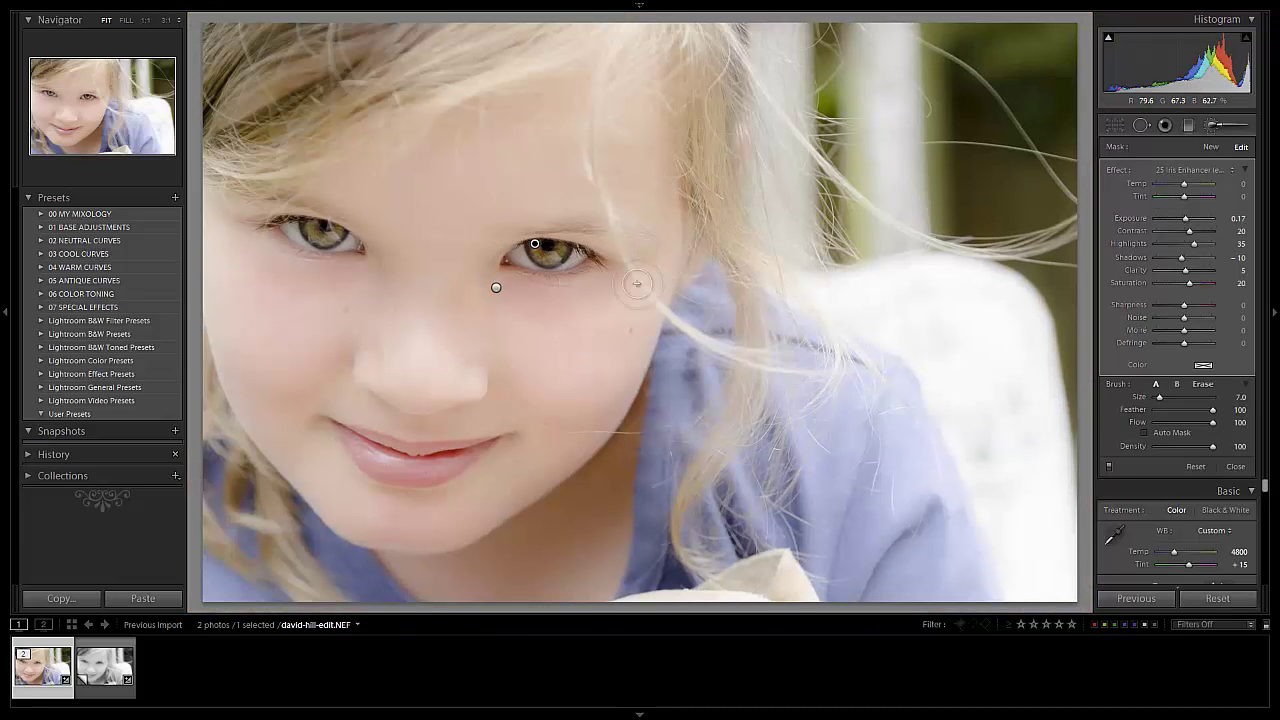
key(Down)
key(Down)
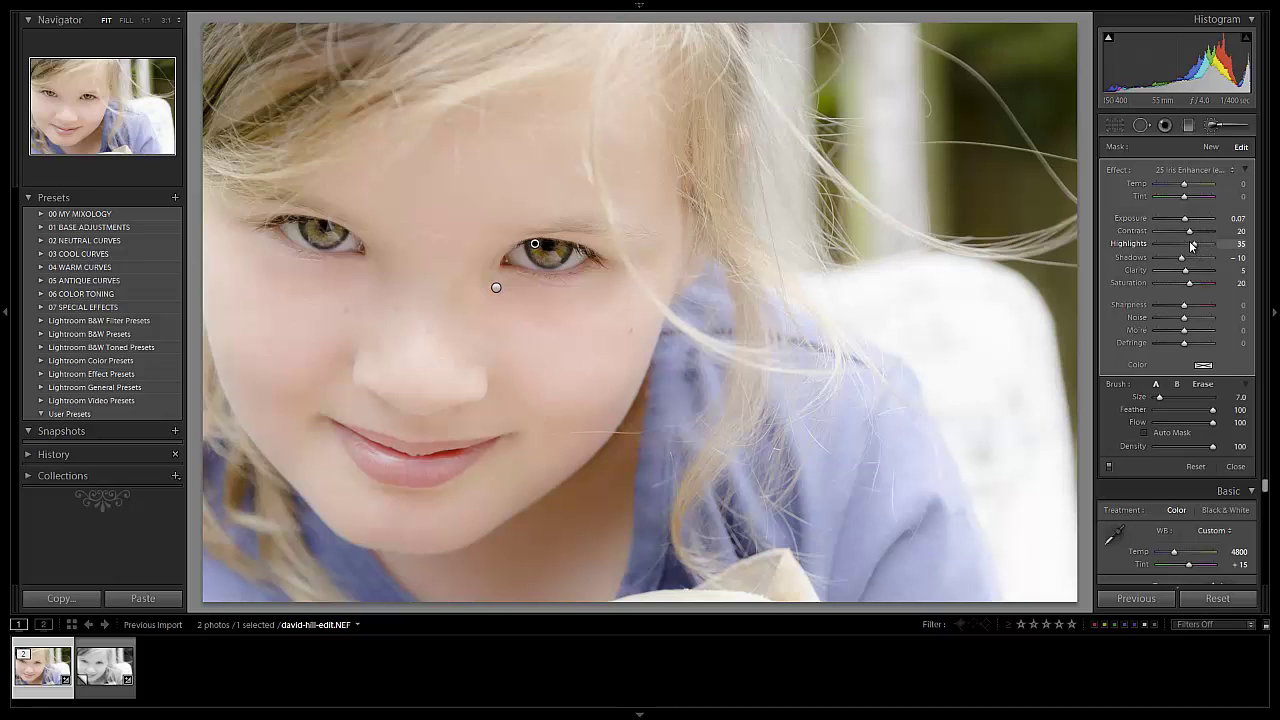
key(shift)
key(k)
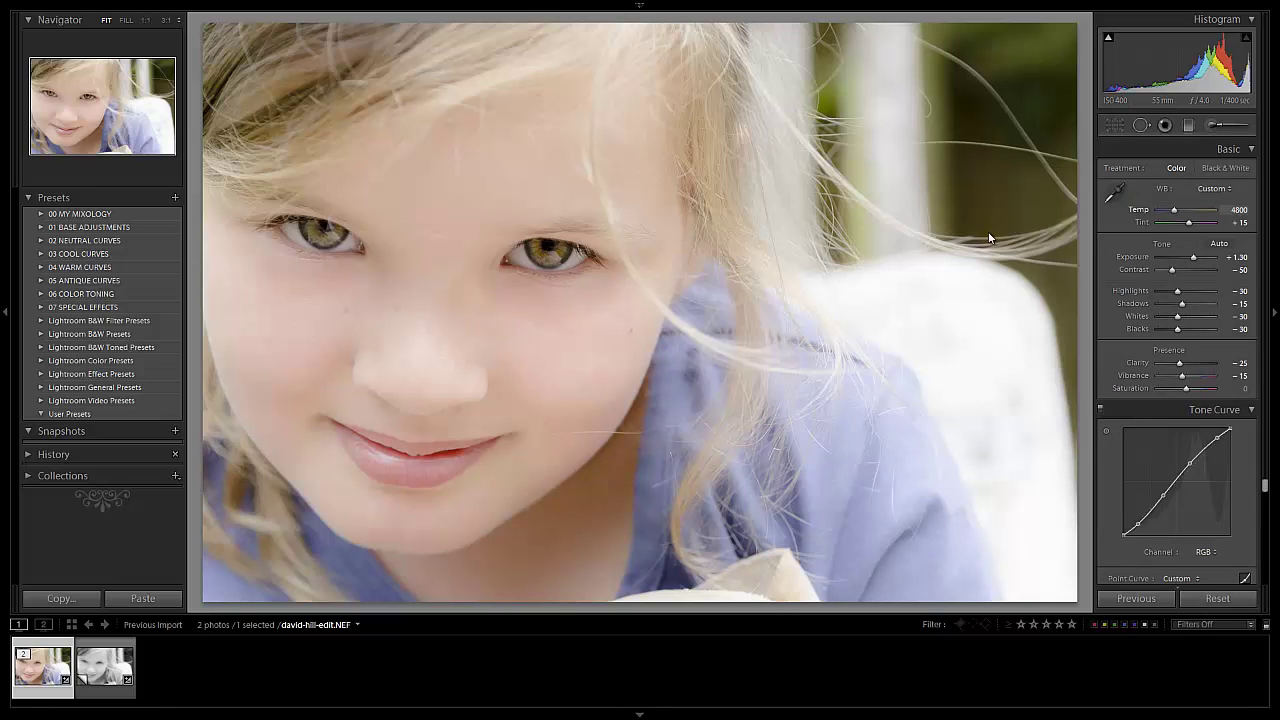
click(110, 678)
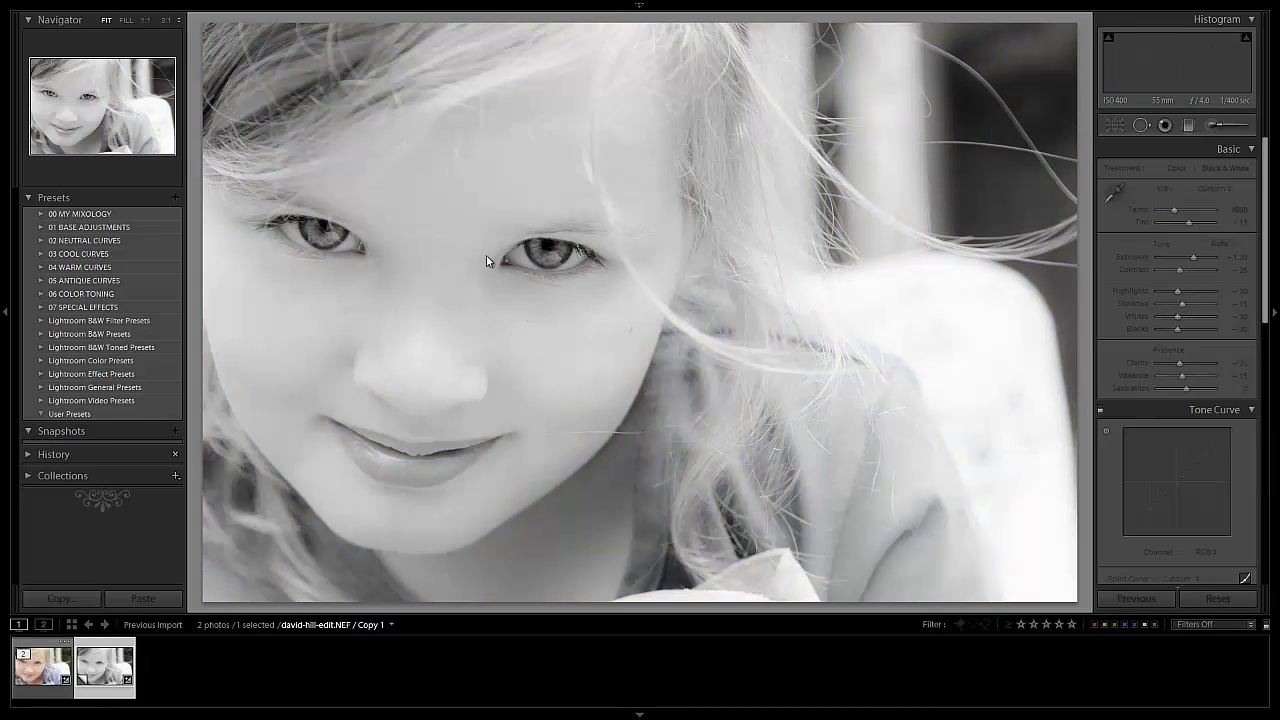
Step: Sync only the Brush settings from the colour original to Copy 1, then view Copy 1 alone
click(48, 679)
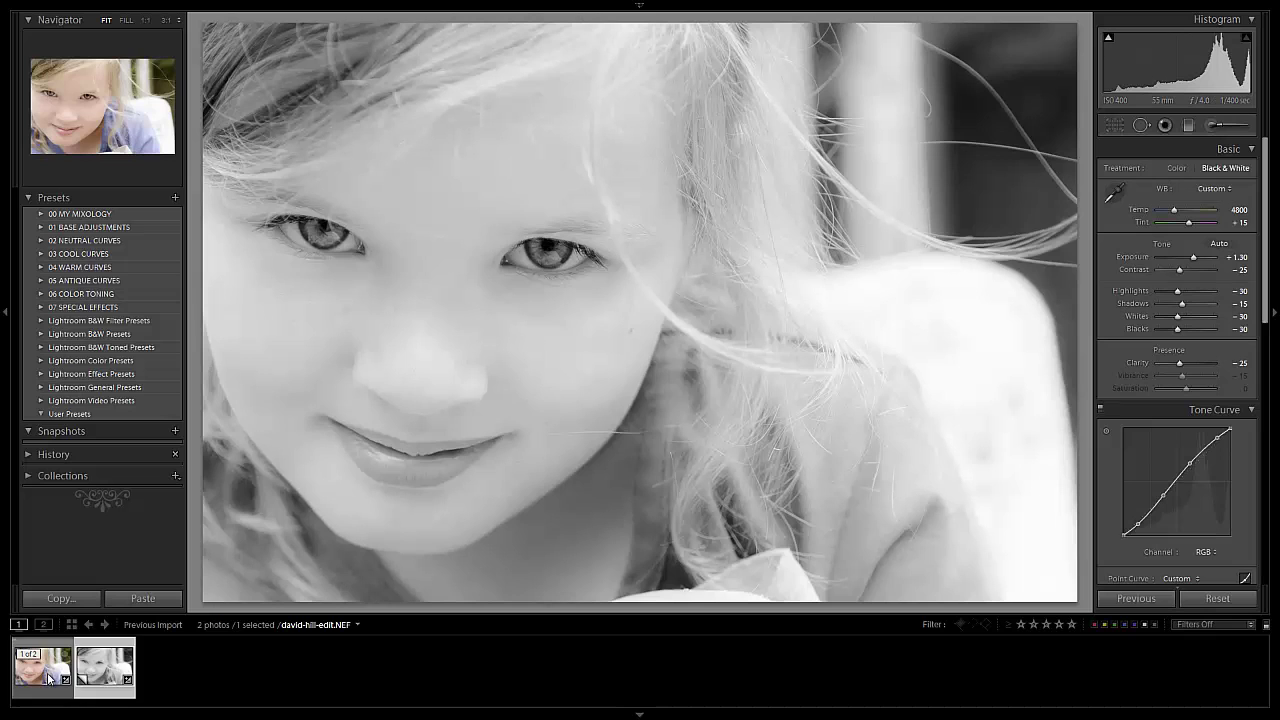
click(110, 675)
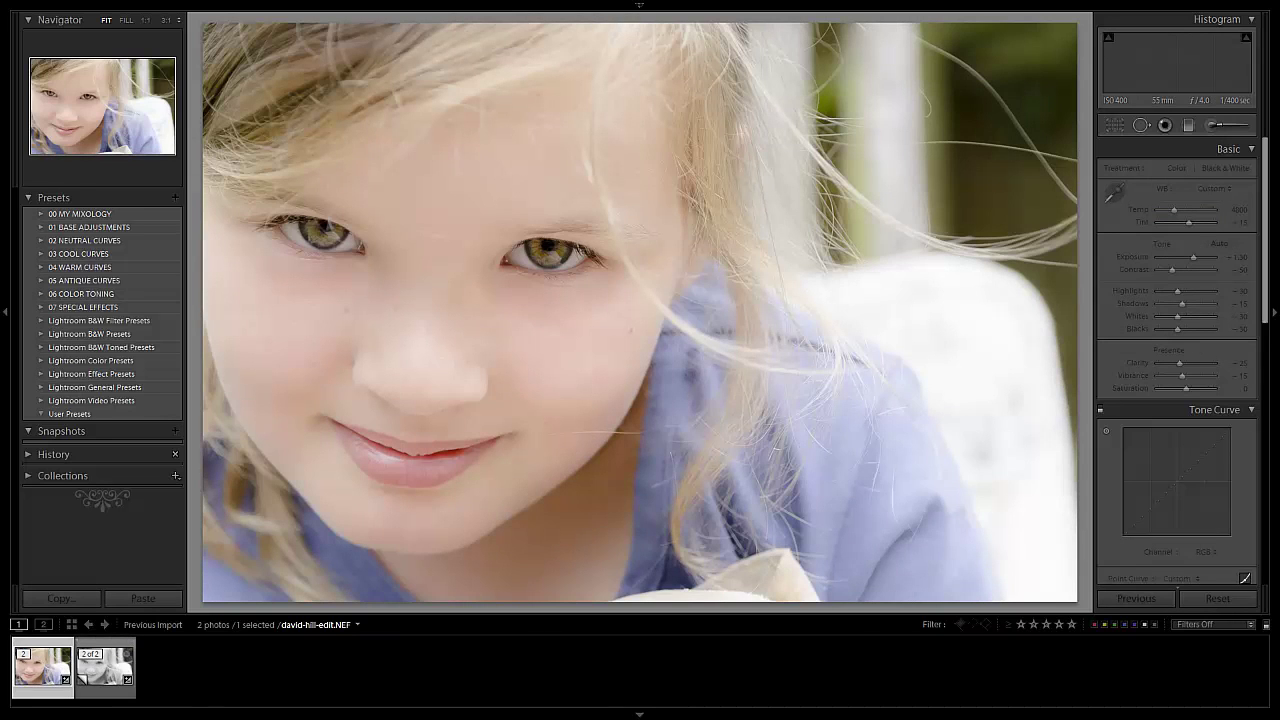
ctrl+click(117, 678)
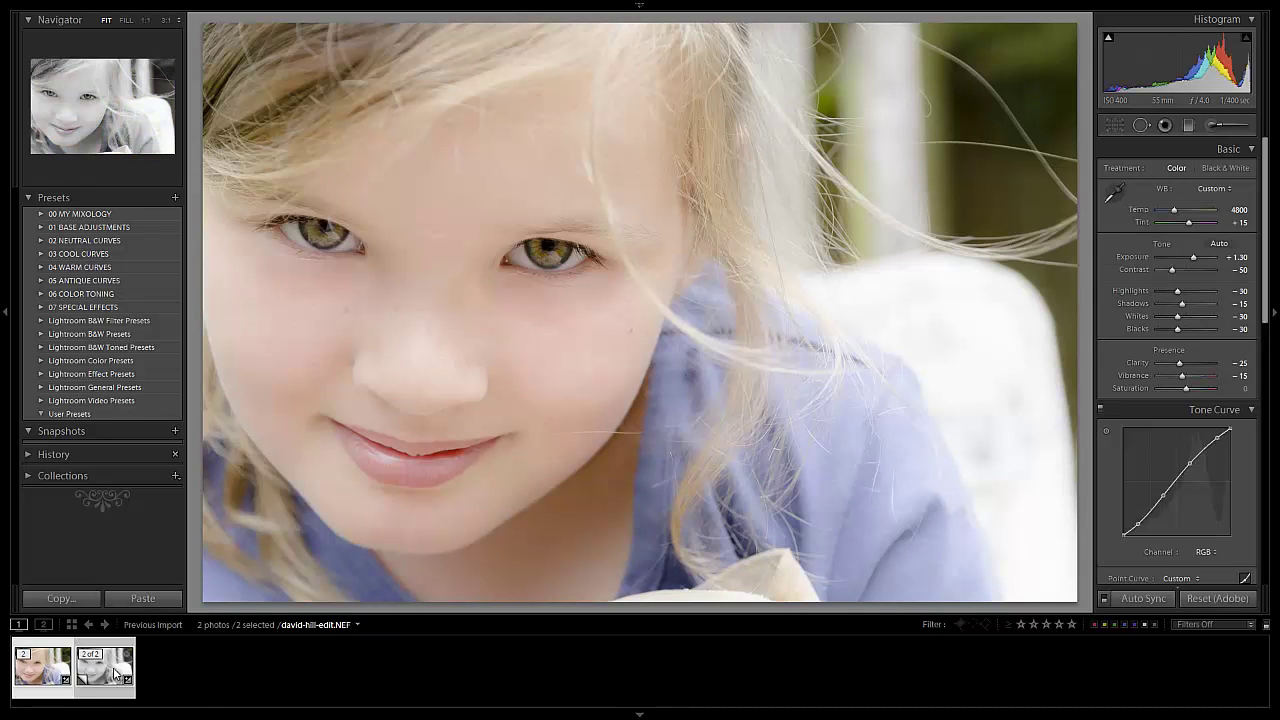
key(ctrl+shift+s)
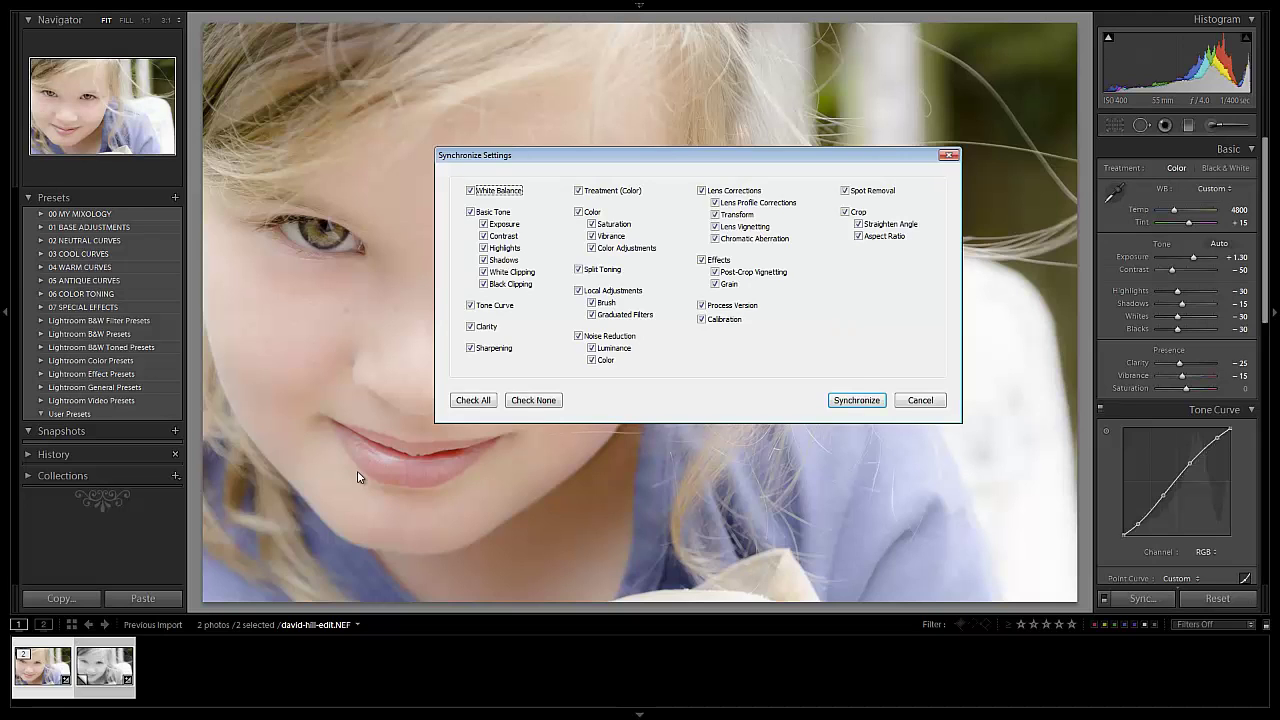
click(550, 401)
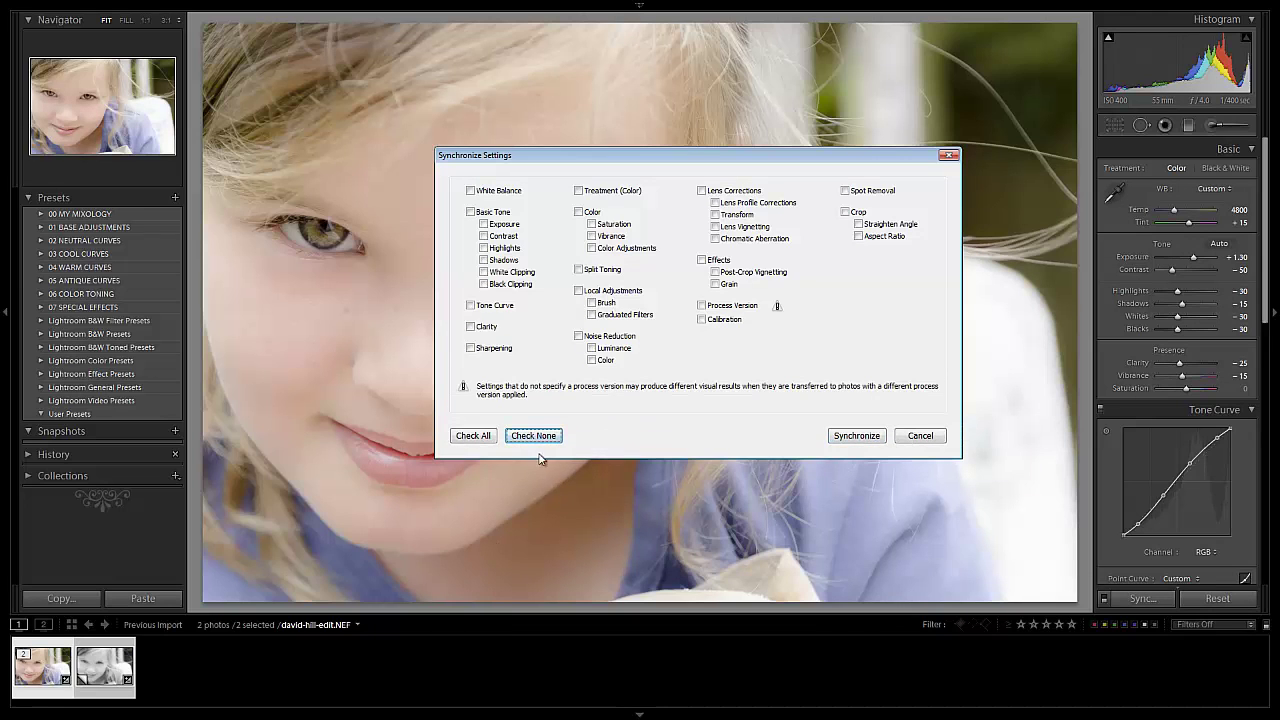
click(603, 305)
click(840, 436)
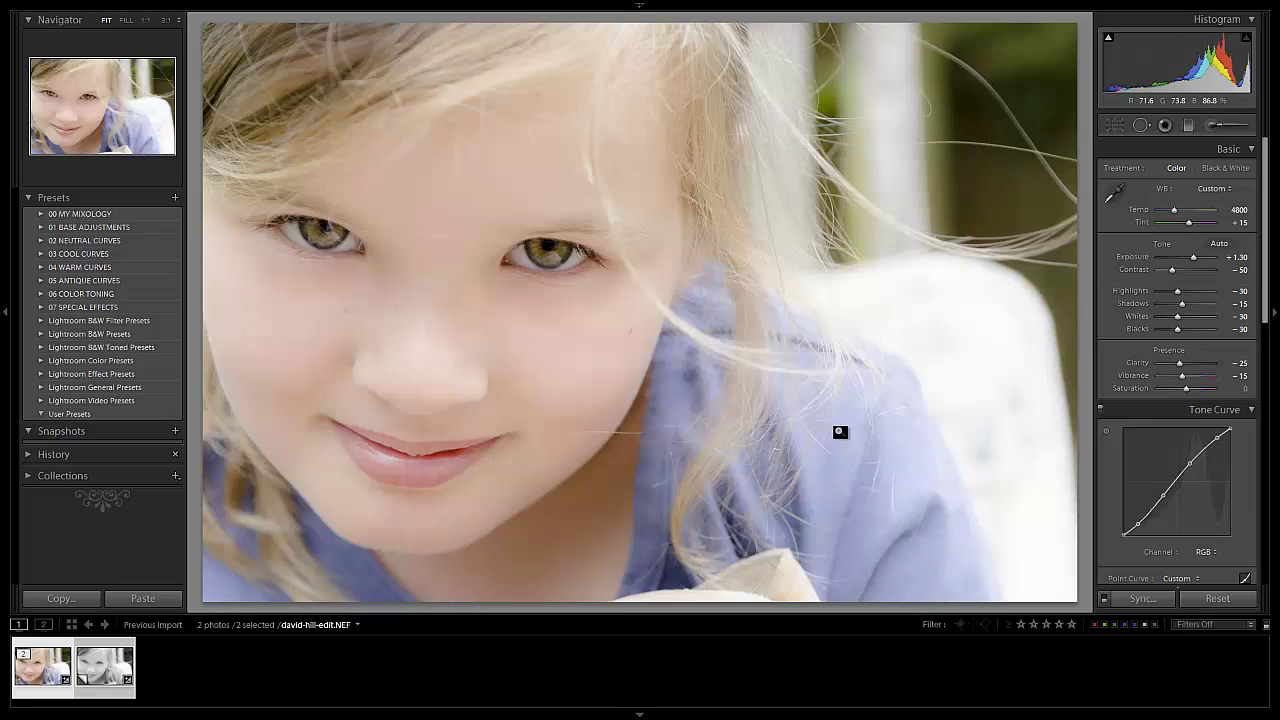
key(ctrl+d)
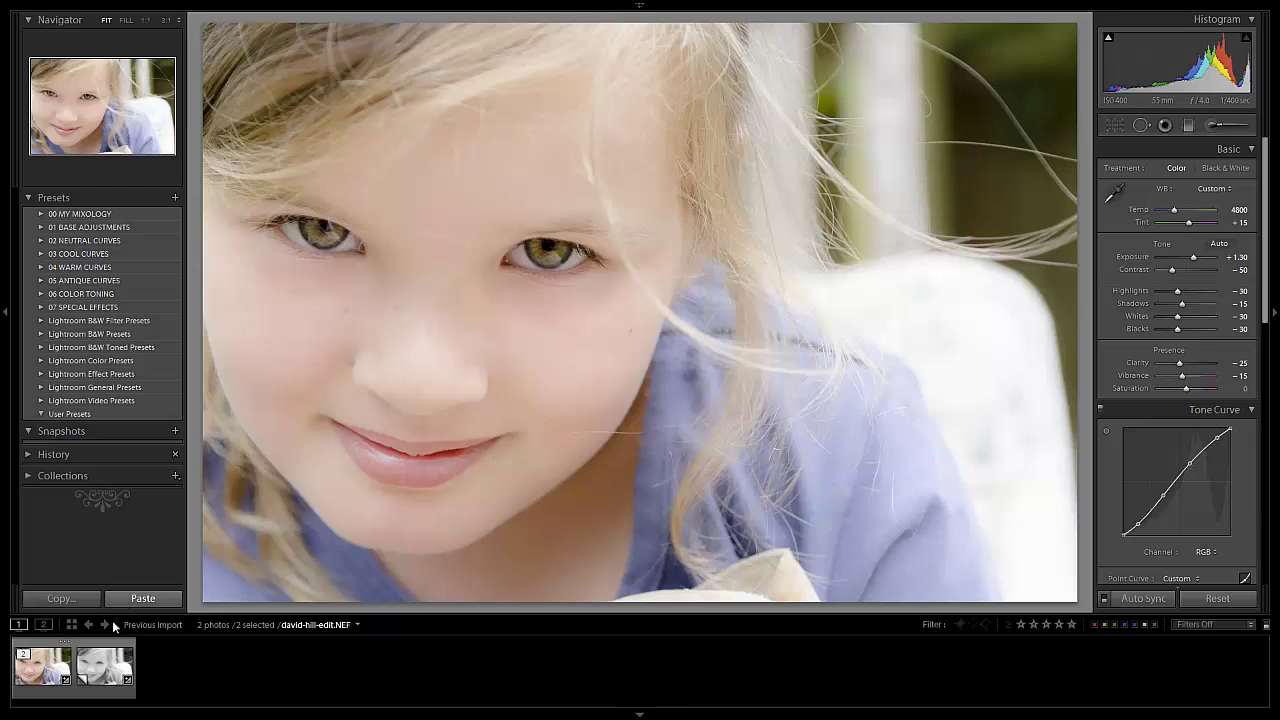
click(105, 667)
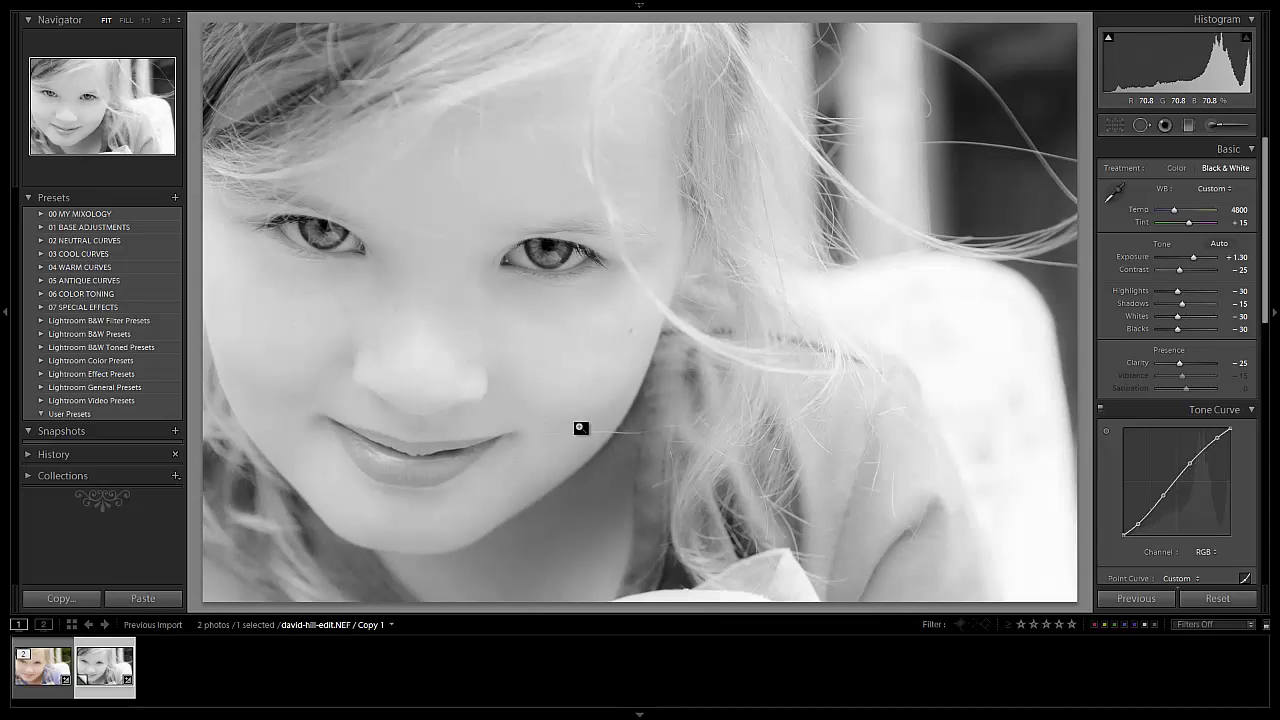
Step: Make a second virtual copy of the colour original and apply the 12 Azure preset from 03 COOL CURVES
click(27, 678)
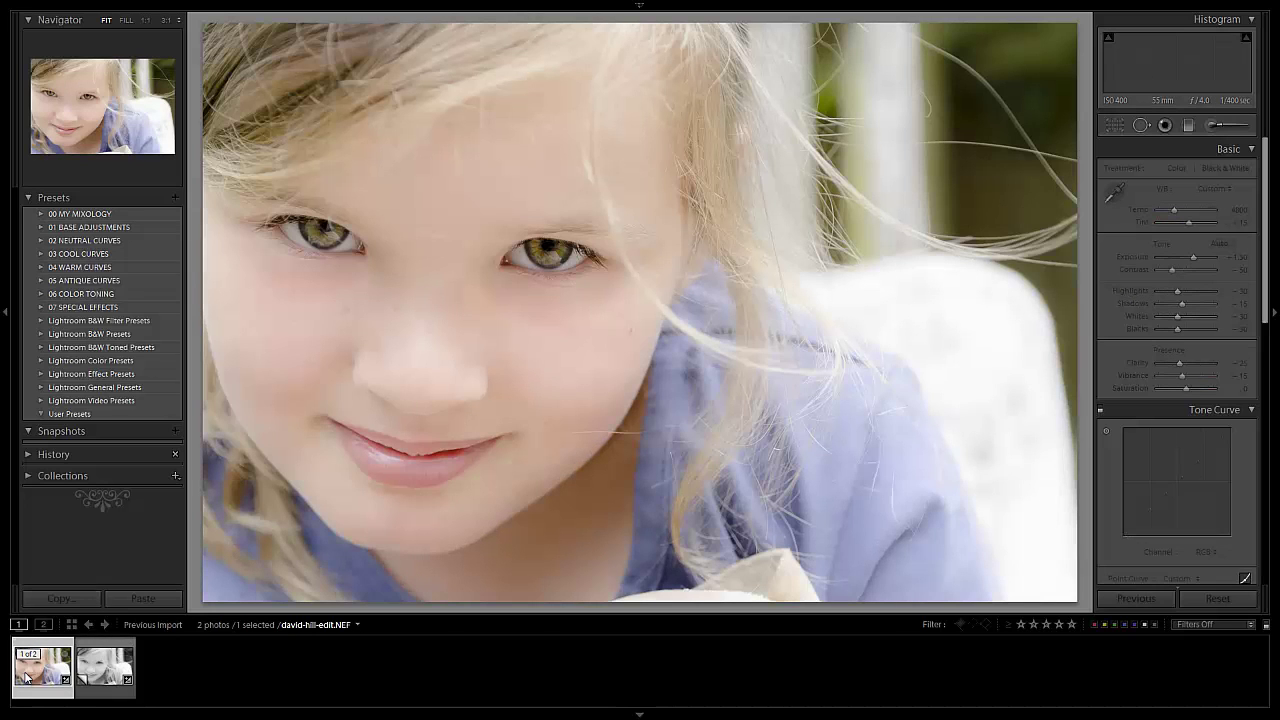
key(ctrl+apostrophe)
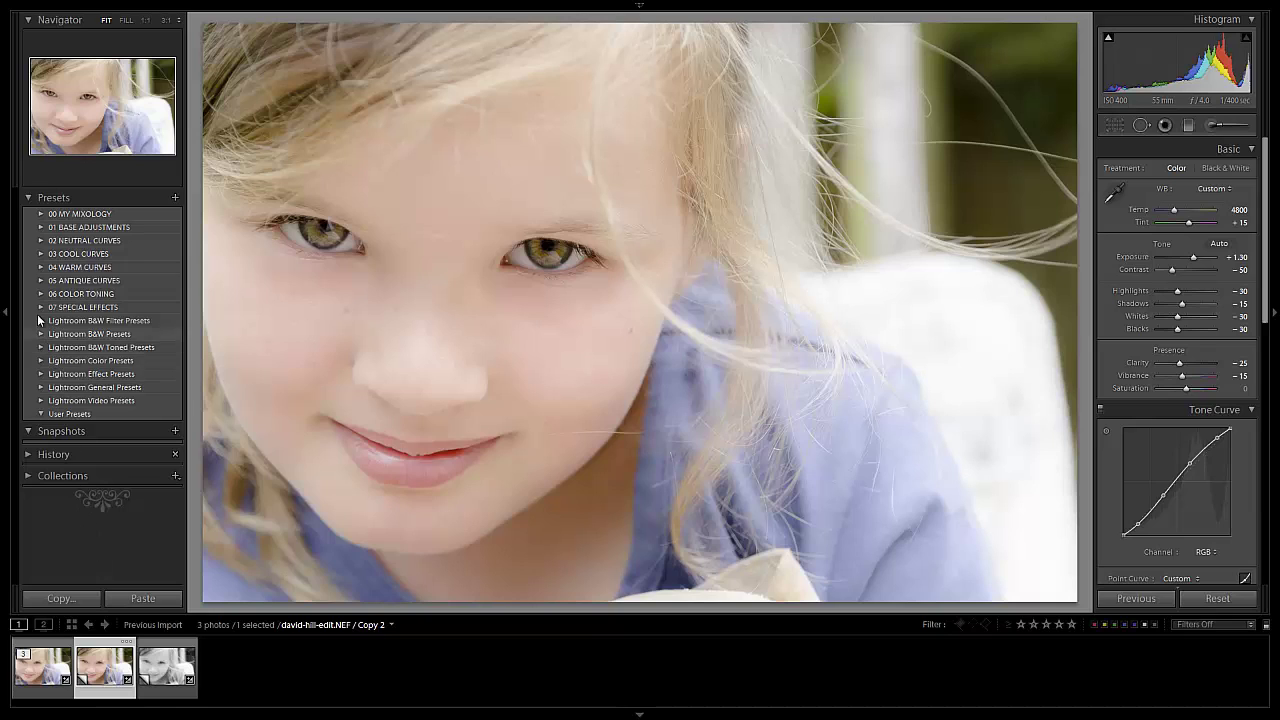
click(42, 254)
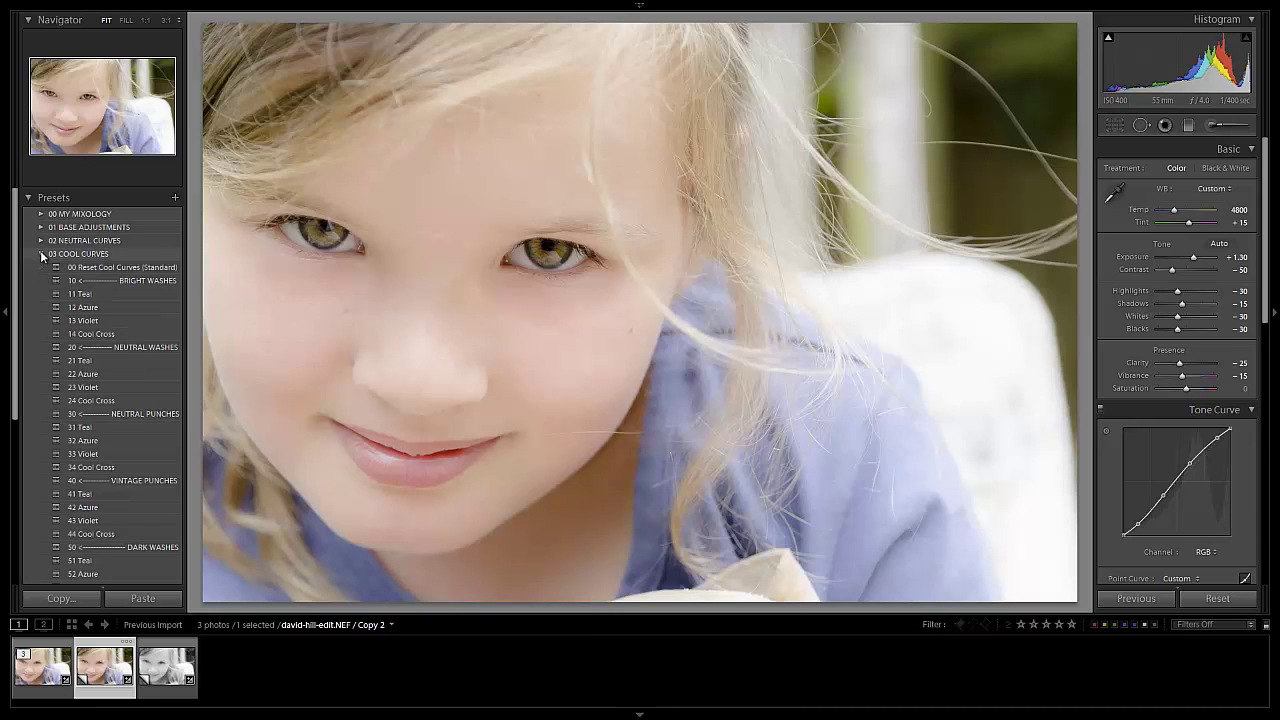
click(97, 308)
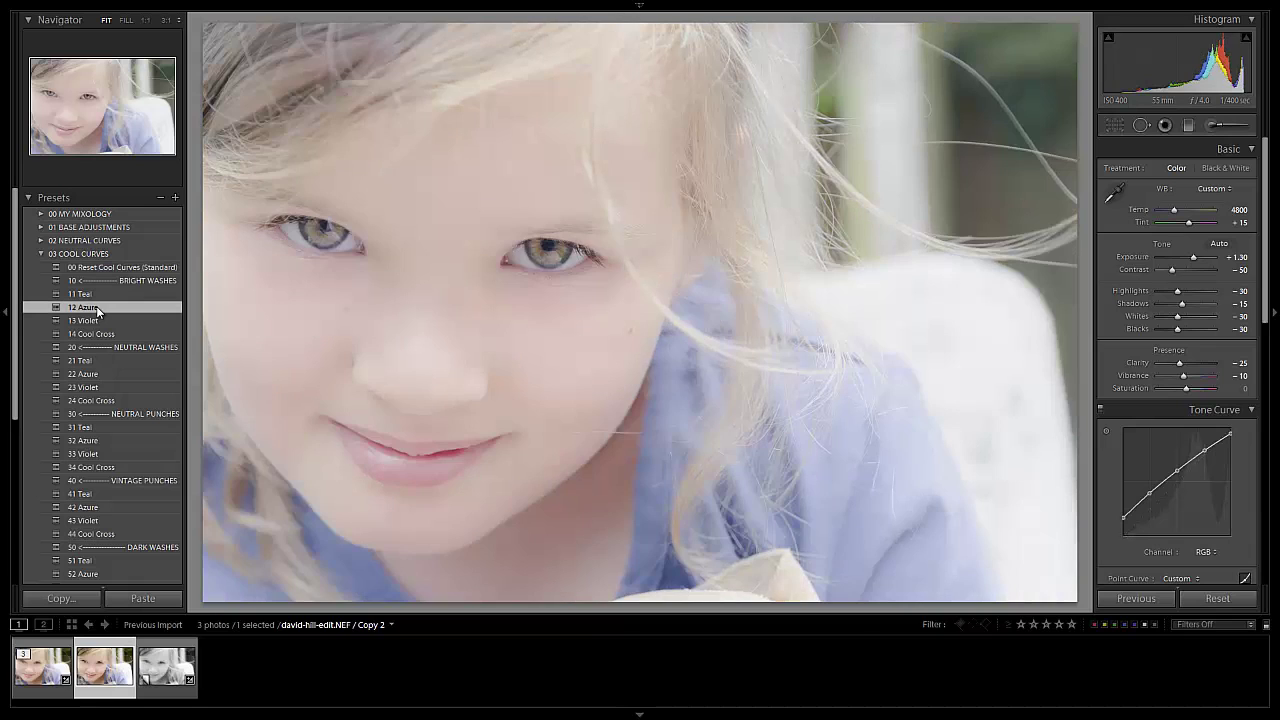
Step: Collapse and reopen the 03 COOL CURVES preset folder, then return to the colour original
click(78, 253)
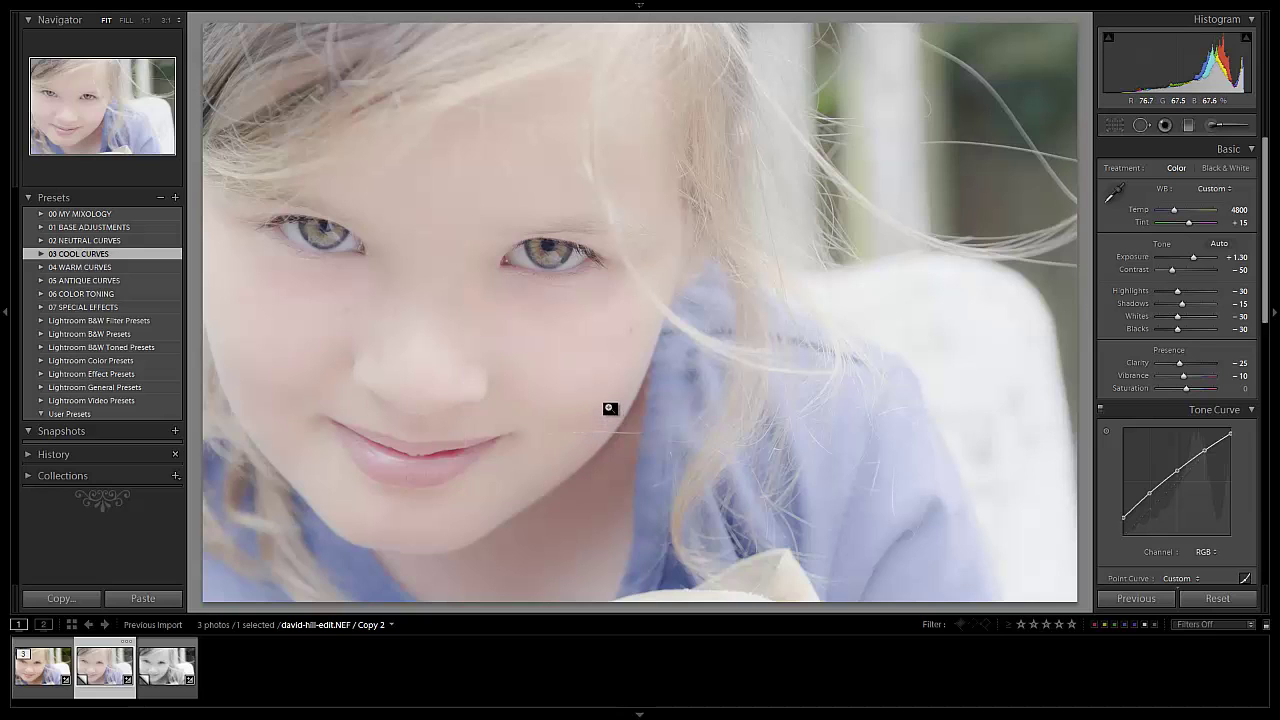
scroll(1188, 211, up, 4)
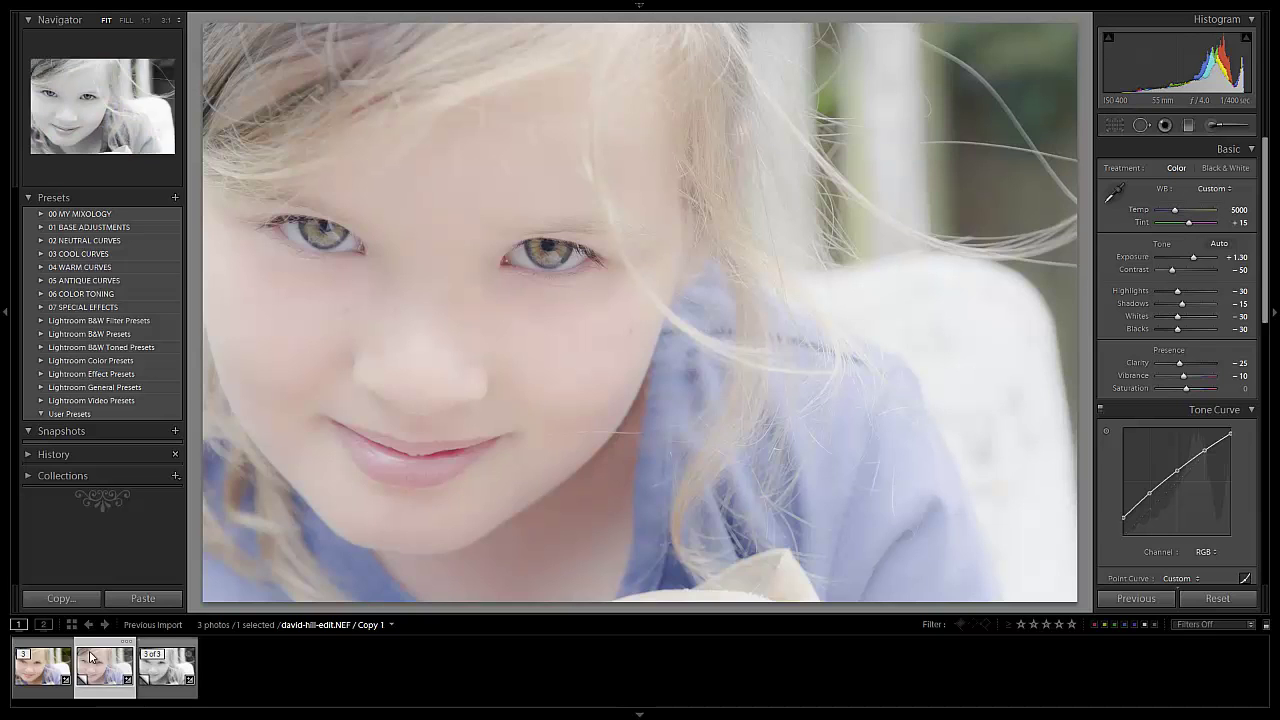
click(78, 254)
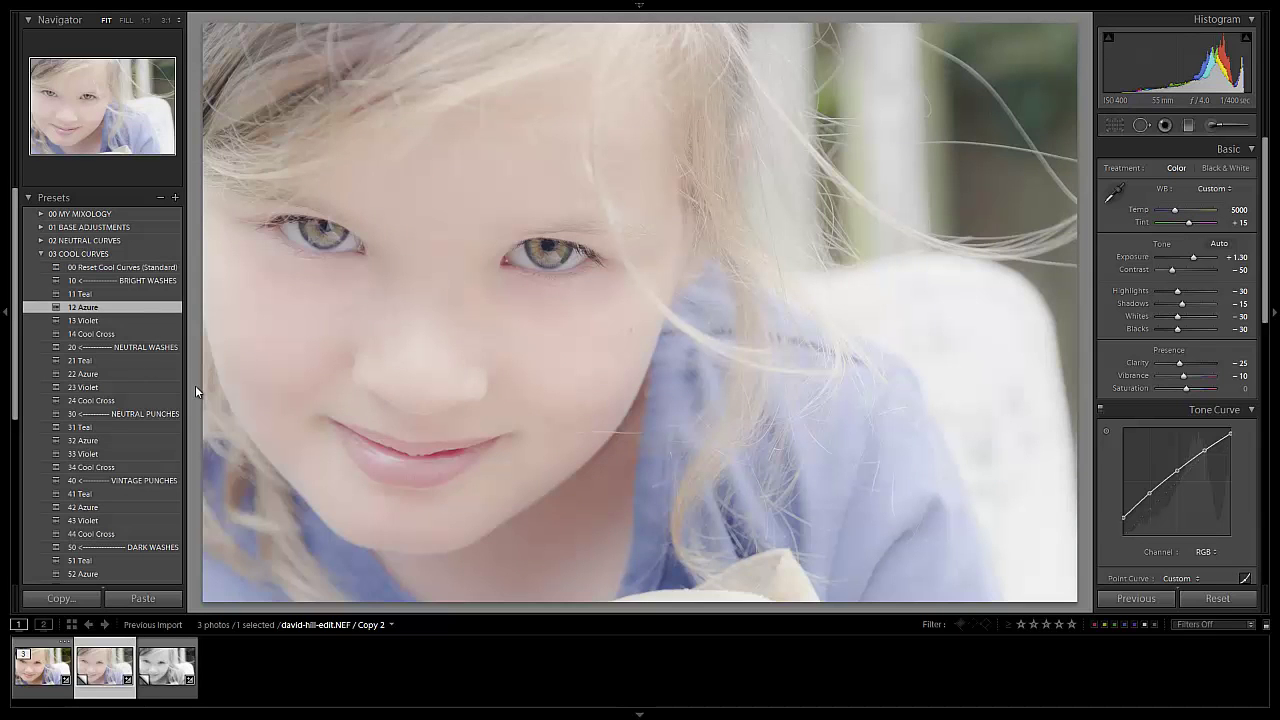
click(40, 688)
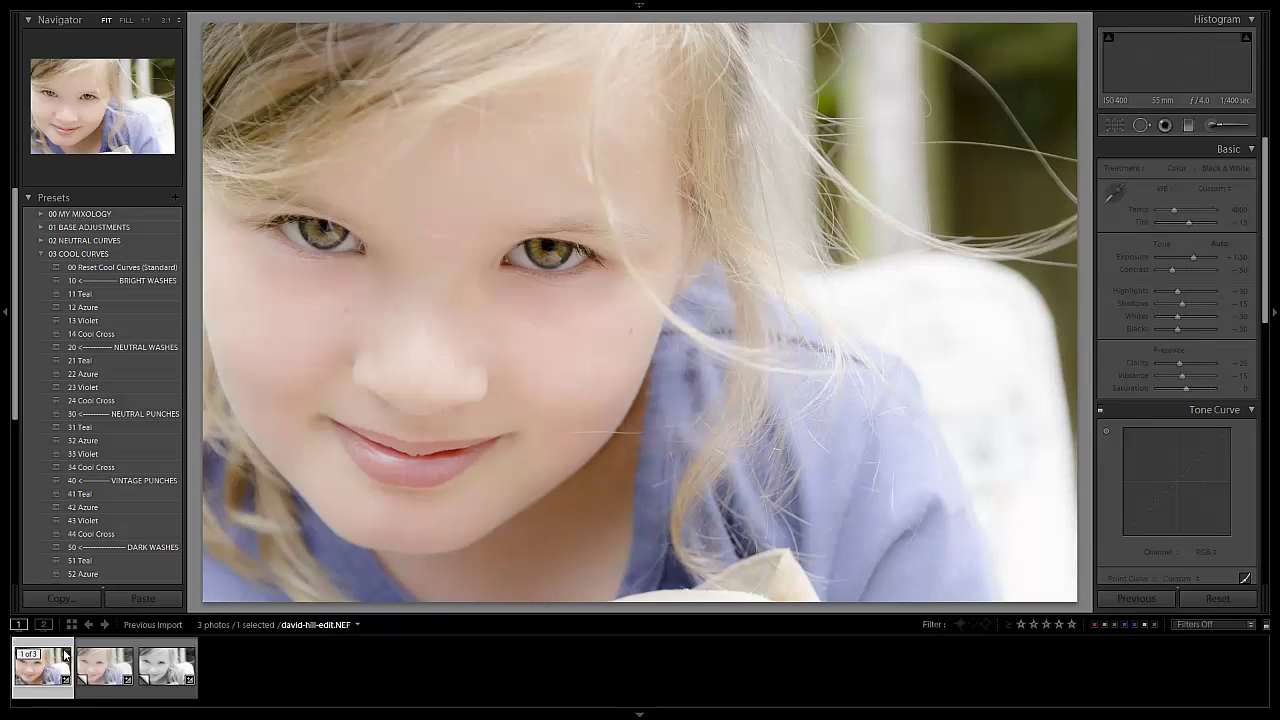
Step: Compare the colour edit before and after, step through the three versions, and select the cool faded copy
key(backslash)
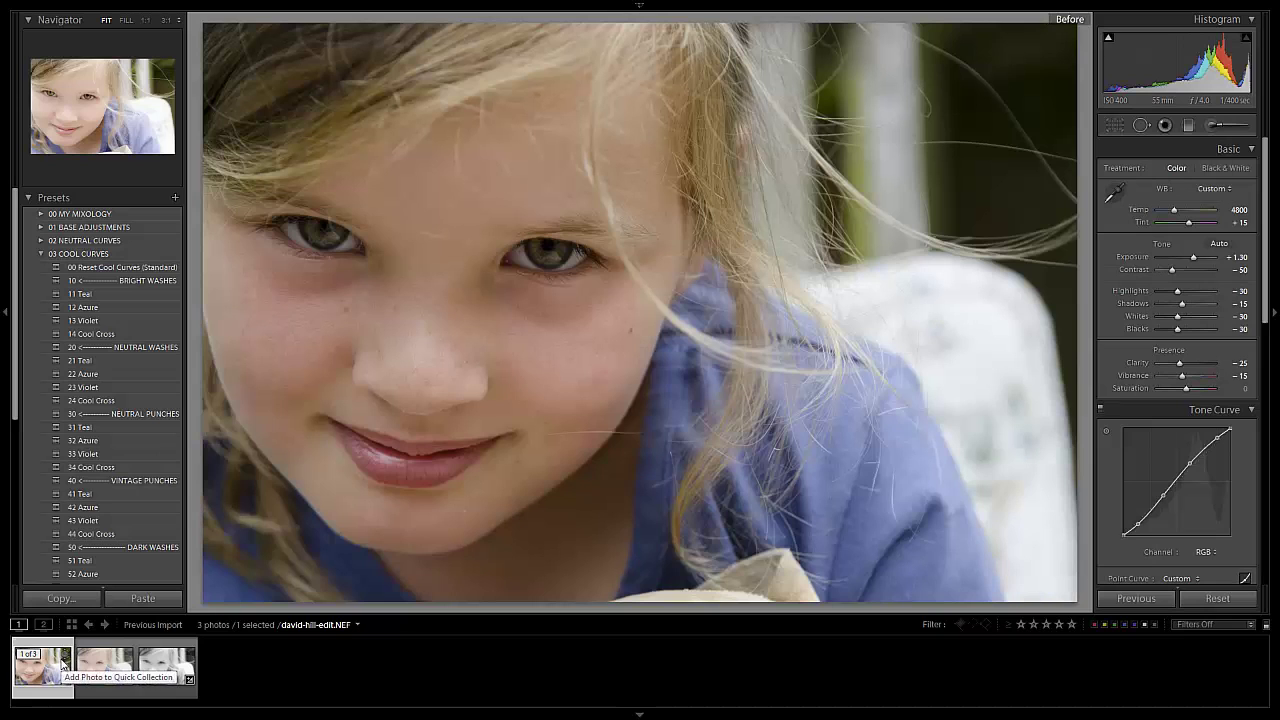
key(backslash)
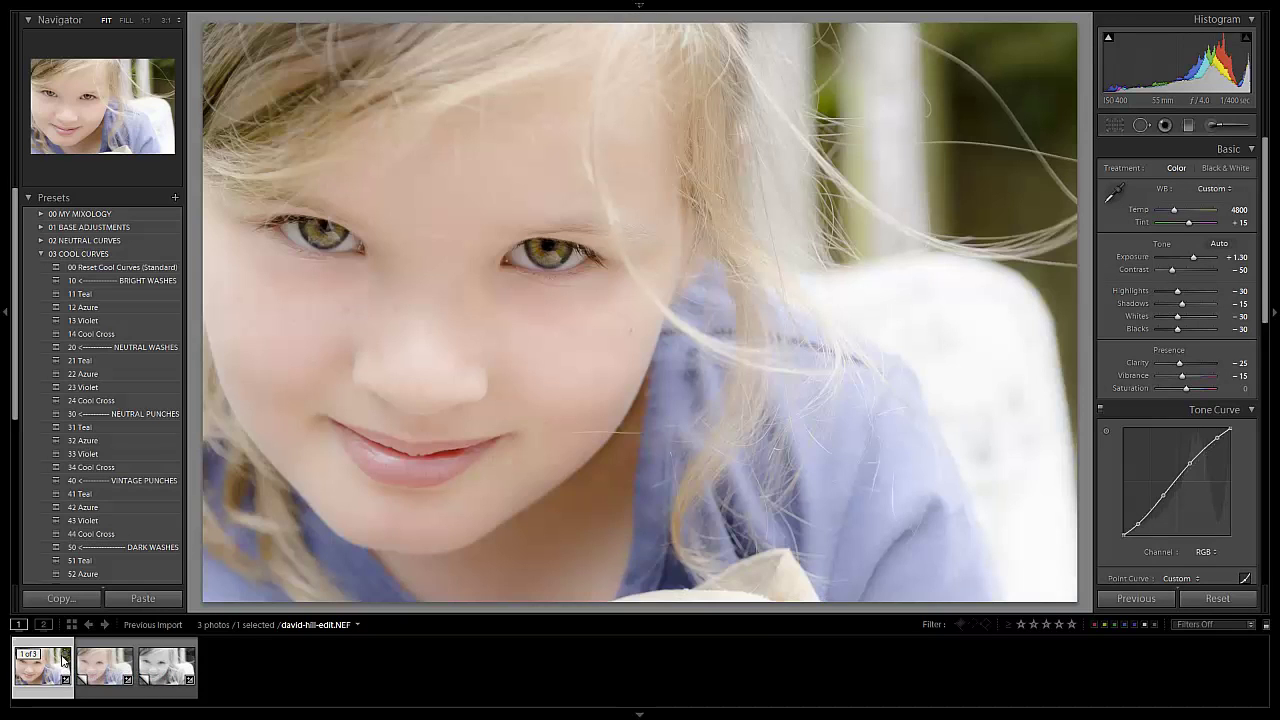
key(Right)
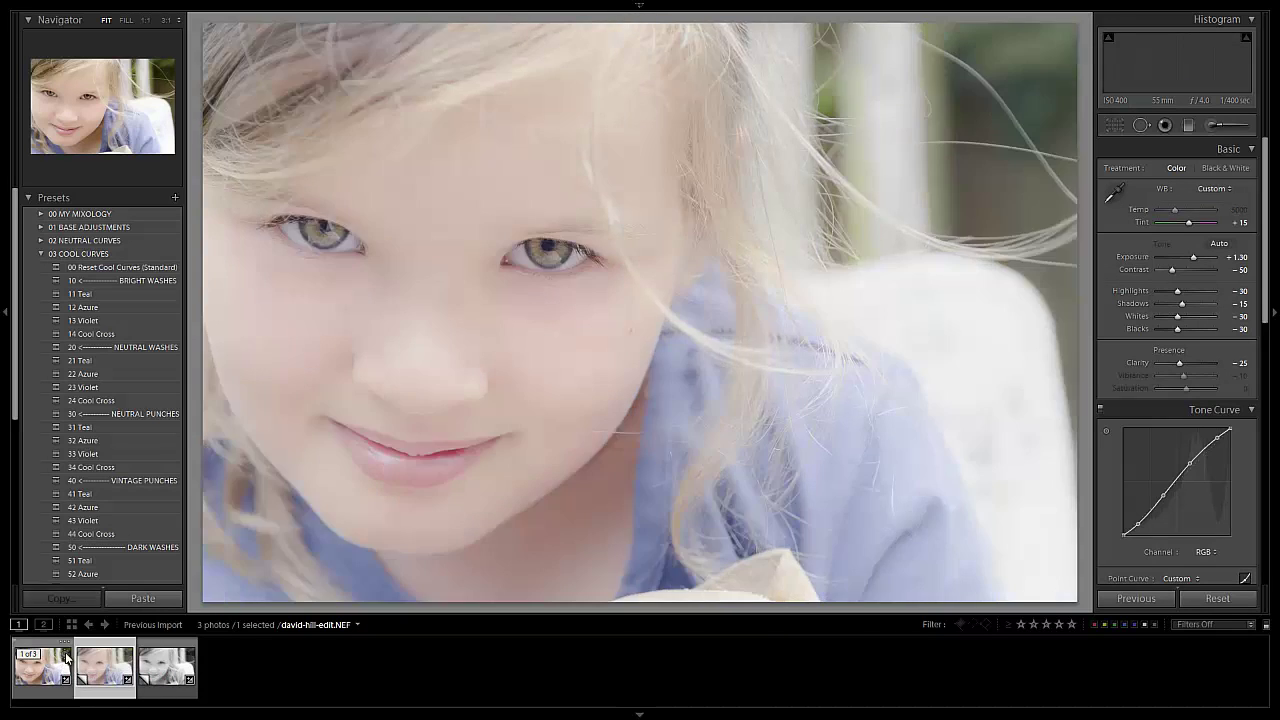
key(Right)
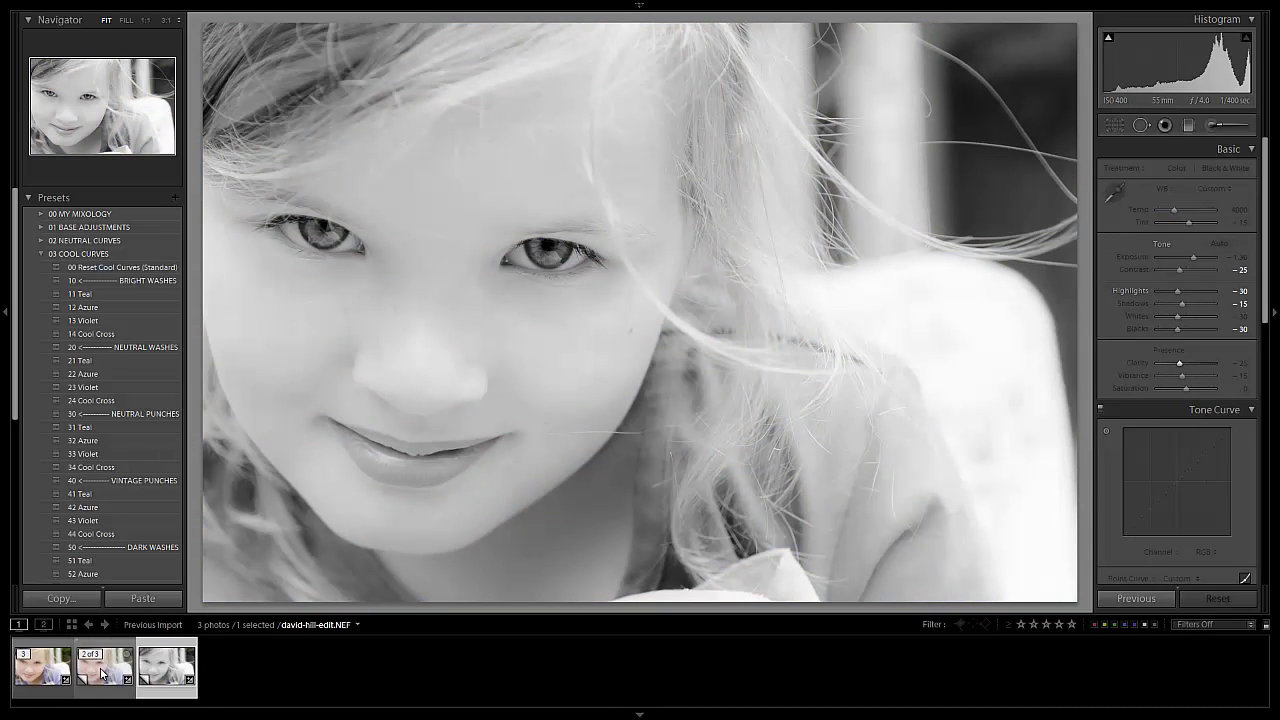
click(105, 682)
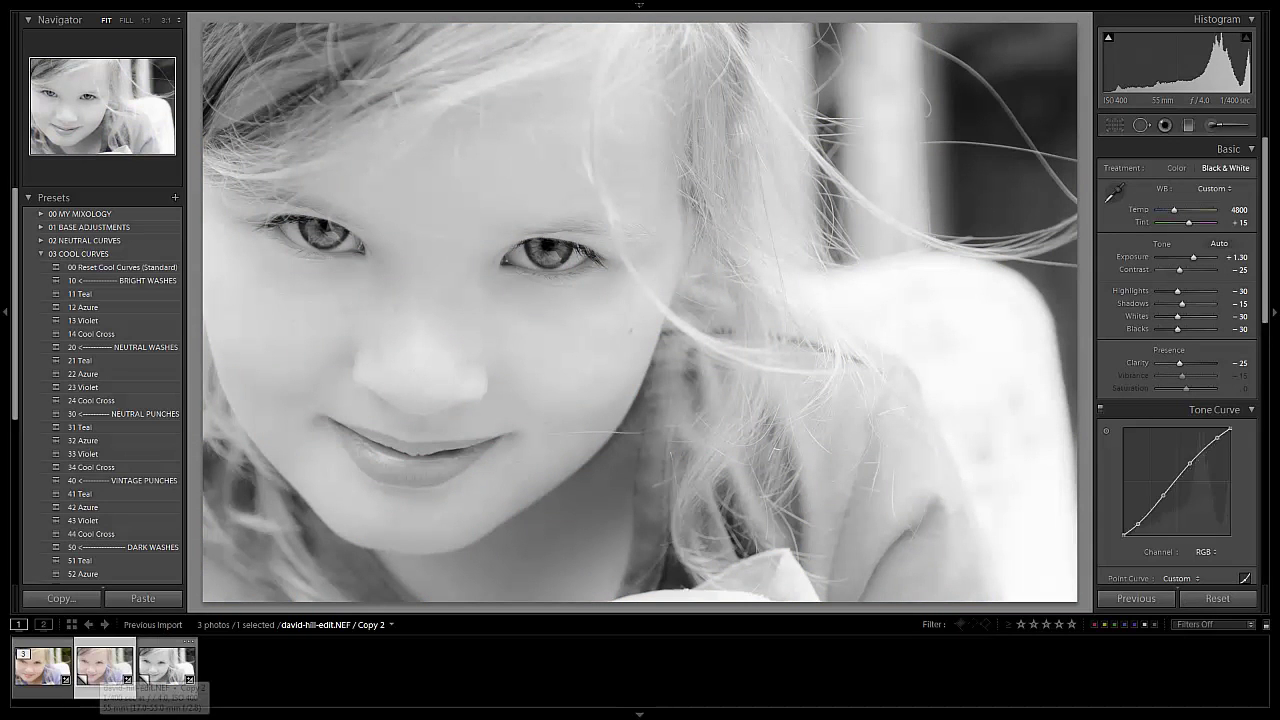